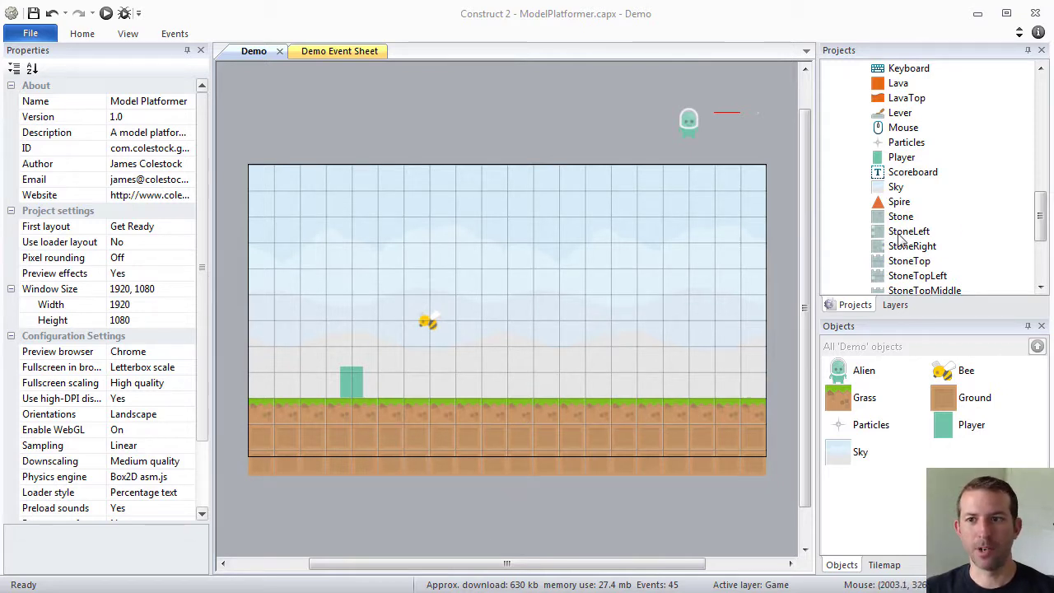
Start inserting a new object type from the Projects panel's Object types folder
{"action": "left_click_drag", "start_coordinate": [1041, 221], "coordinate": [1040, 99]}
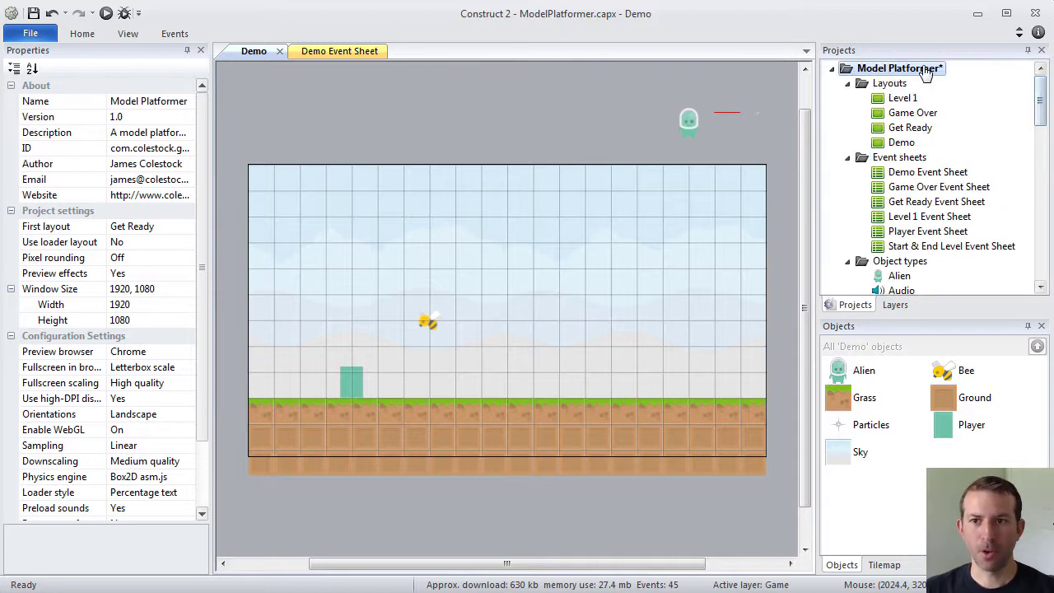
{"action": "left_click_drag", "start_coordinate": [1042, 114], "coordinate": [1042, 131]}
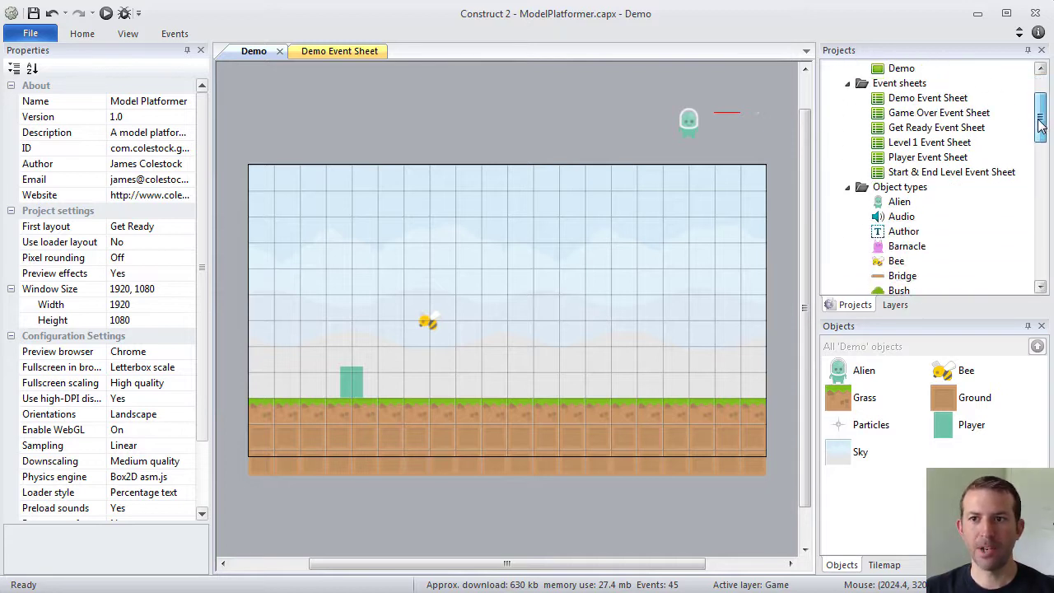
{"action": "right_click", "coordinate": [900, 190]}
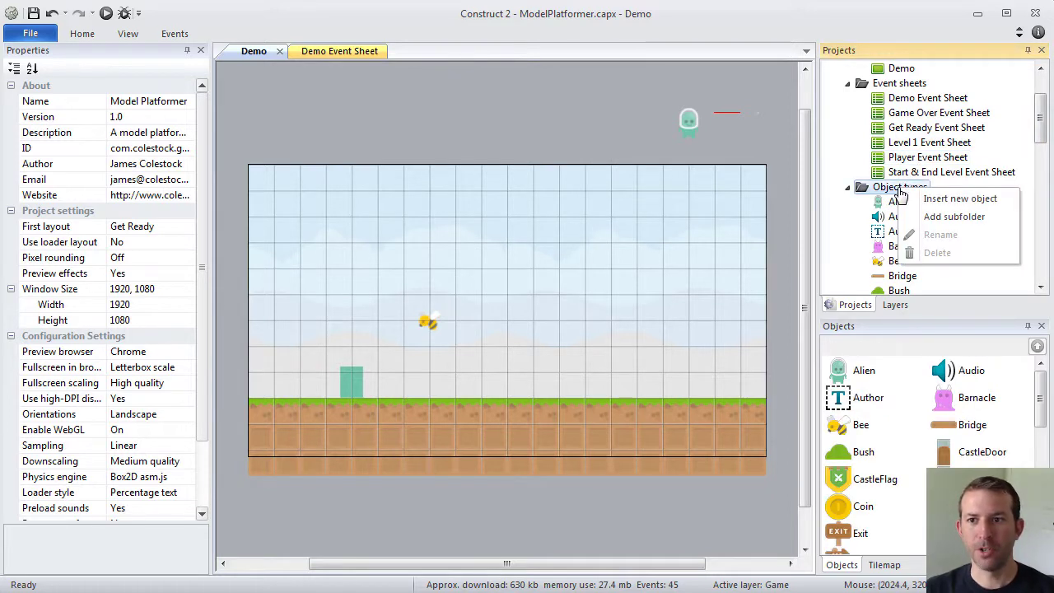
{"action": "left_click", "coordinate": [925, 198]}
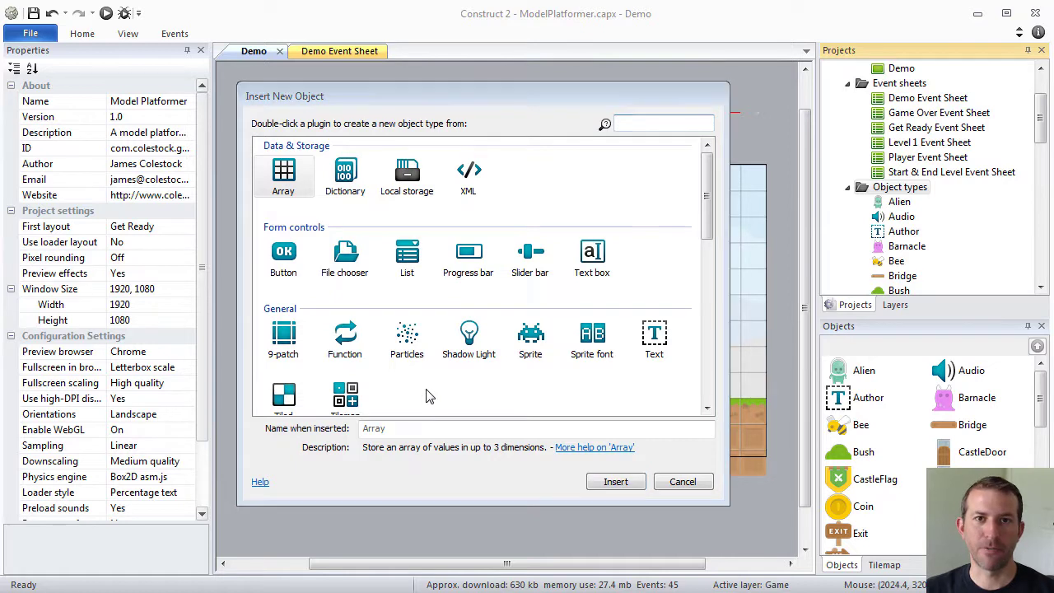
Create a new Sprite object named SlimeBlock
{"action": "left_click", "coordinate": [533, 350]}
{"action": "double_click", "coordinate": [469, 426]}
{"action": "key", "text": "BackSpace"}
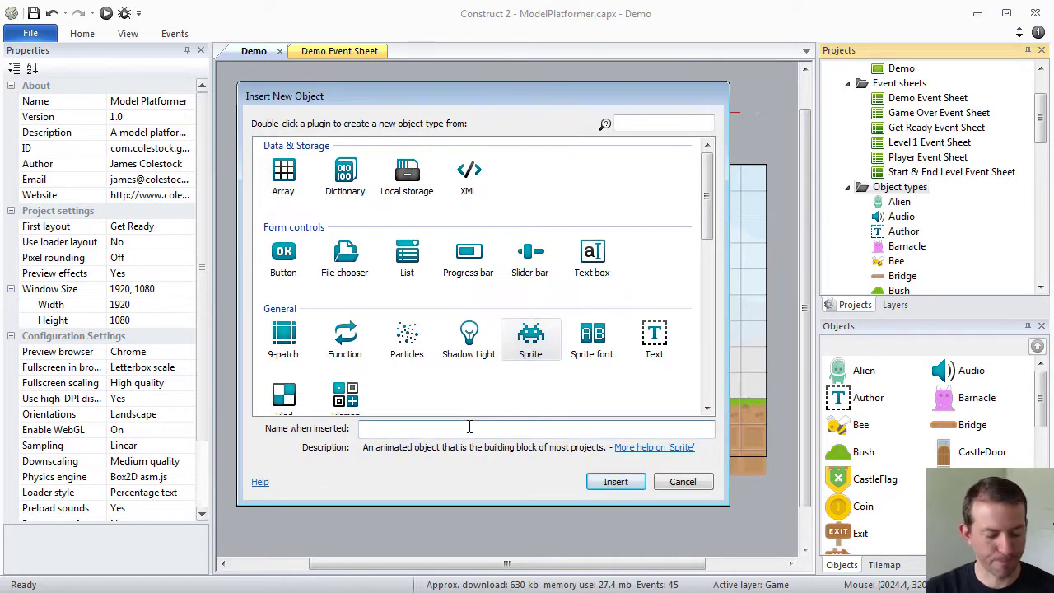
{"action": "type", "text": "SlimeBlock"}
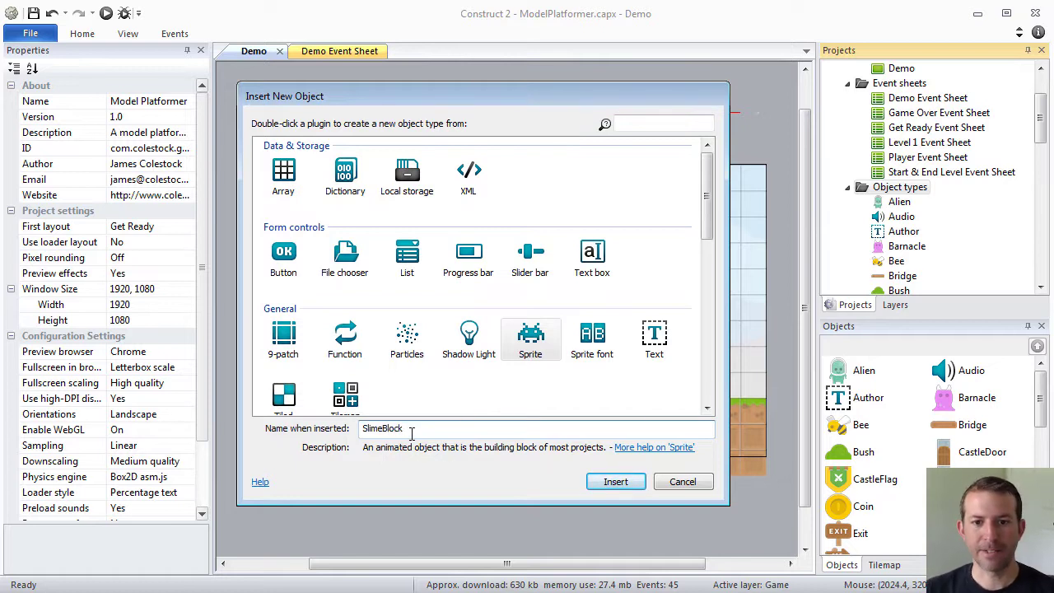
{"action": "left_click", "coordinate": [617, 481]}
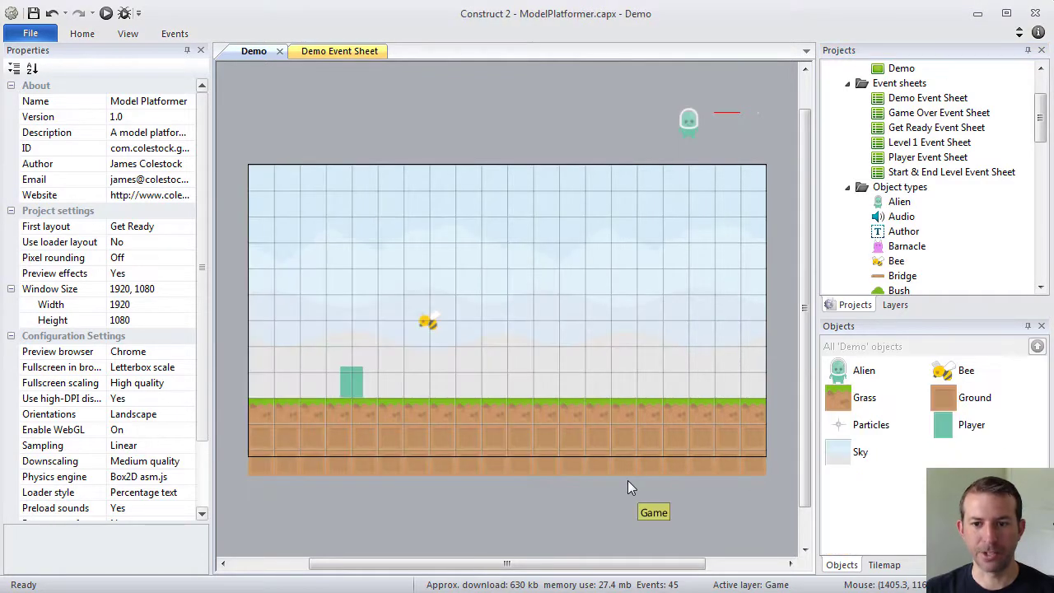
Place SlimeBlock in the Demo layout and load slime-block-96x96.png as its image
{"action": "left_click", "coordinate": [478, 239]}
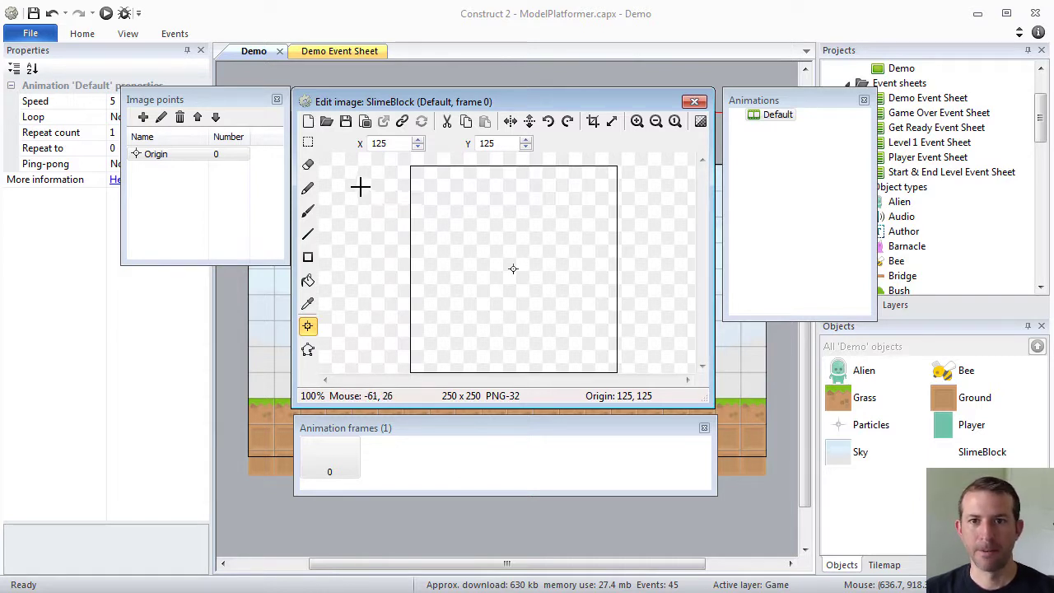
{"action": "left_click", "coordinate": [327, 124]}
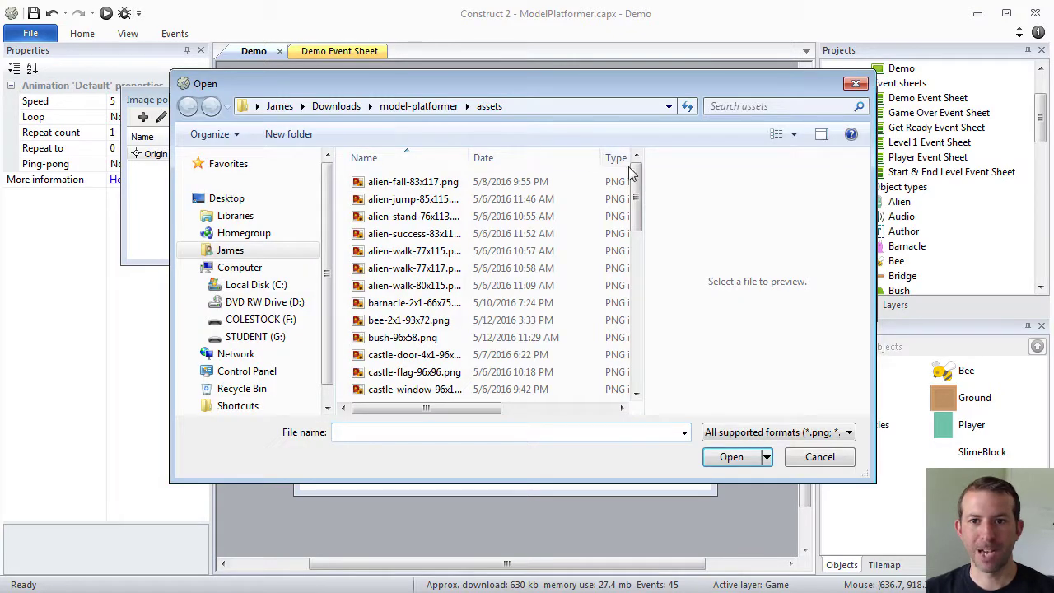
{"action": "left_click_drag", "start_coordinate": [636, 190], "coordinate": [641, 305]}
{"action": "left_click", "coordinate": [518, 354]}
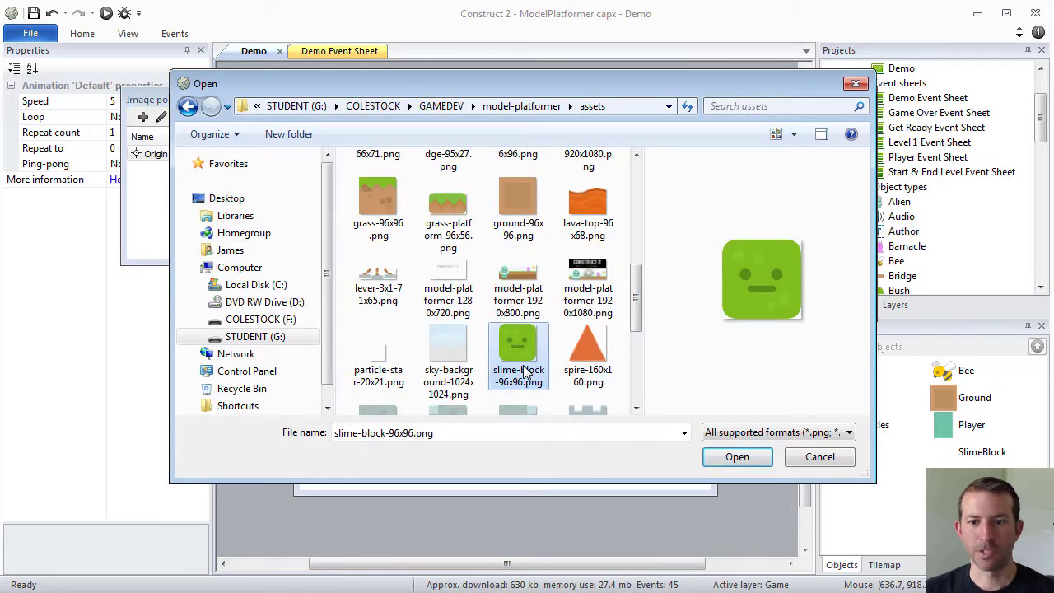
{"action": "left_click", "coordinate": [727, 457]}
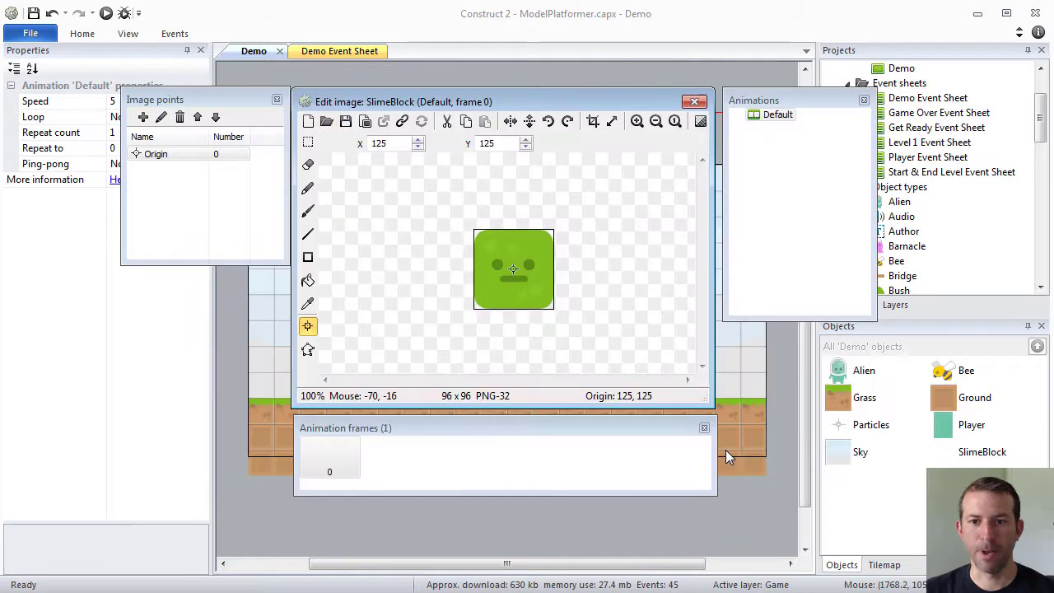
Set SlimeBlock's collision polygon to its full 96 × 96 bounding box
{"action": "left_click", "coordinate": [308, 351]}
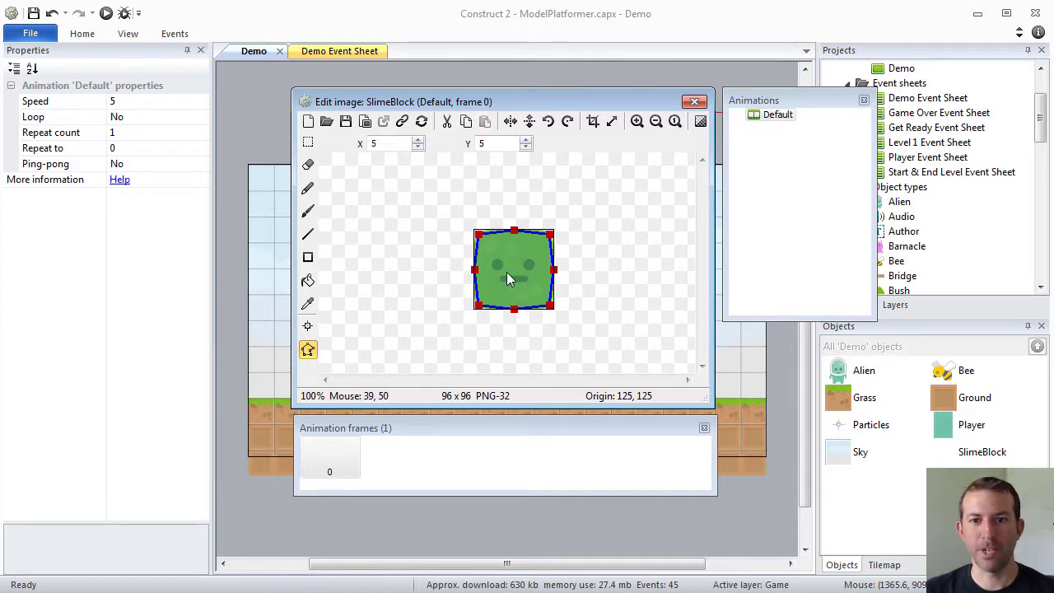
{"action": "right_click", "coordinate": [512, 251]}
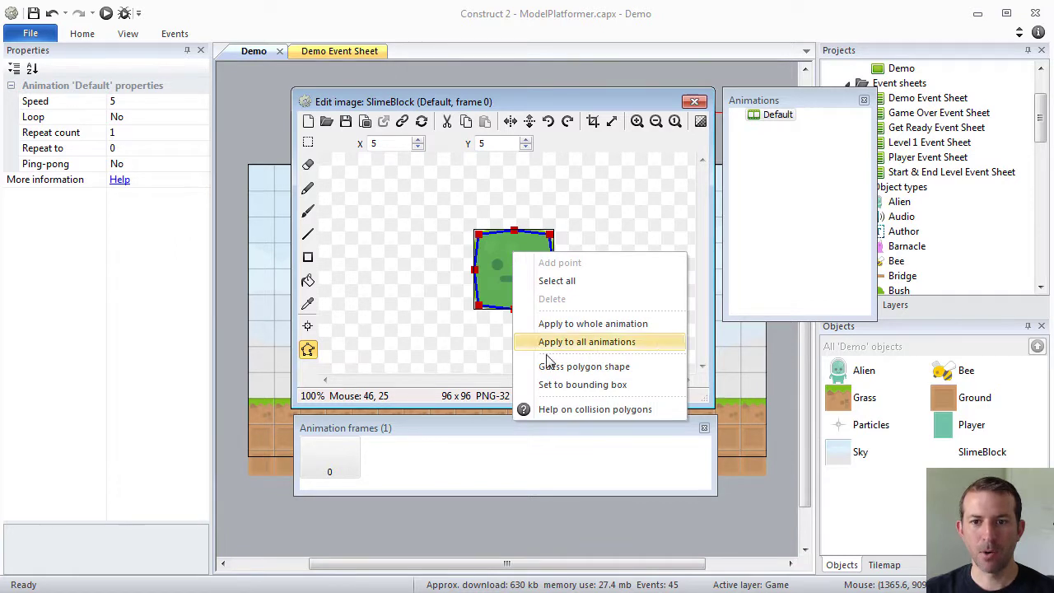
{"action": "left_click", "coordinate": [552, 386]}
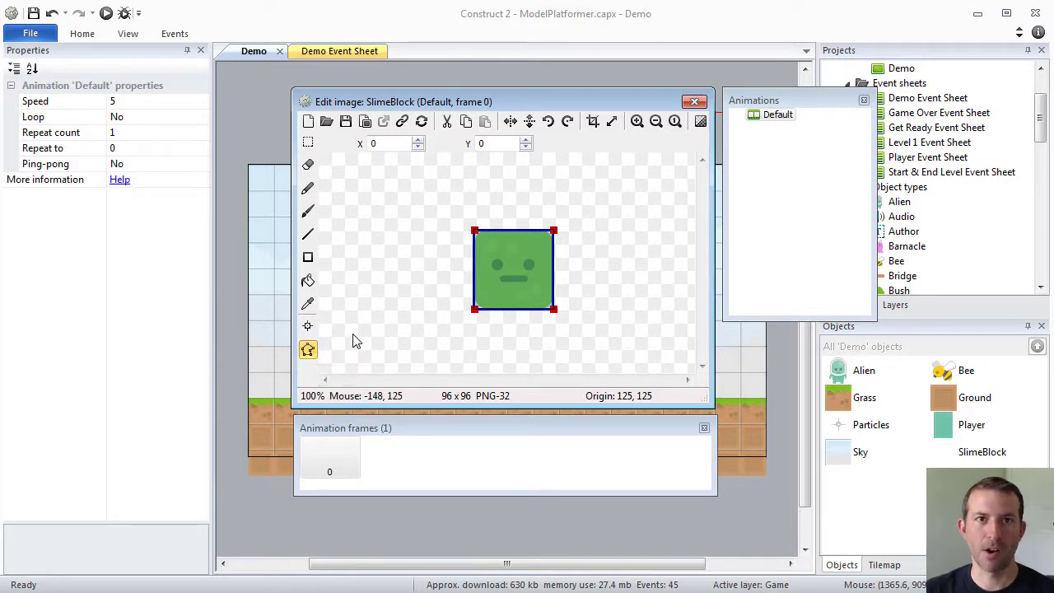
Confirm SlimeBlock's origin sits at the centre, 48, 48, and close the image editor
{"action": "left_click", "coordinate": [307, 328]}
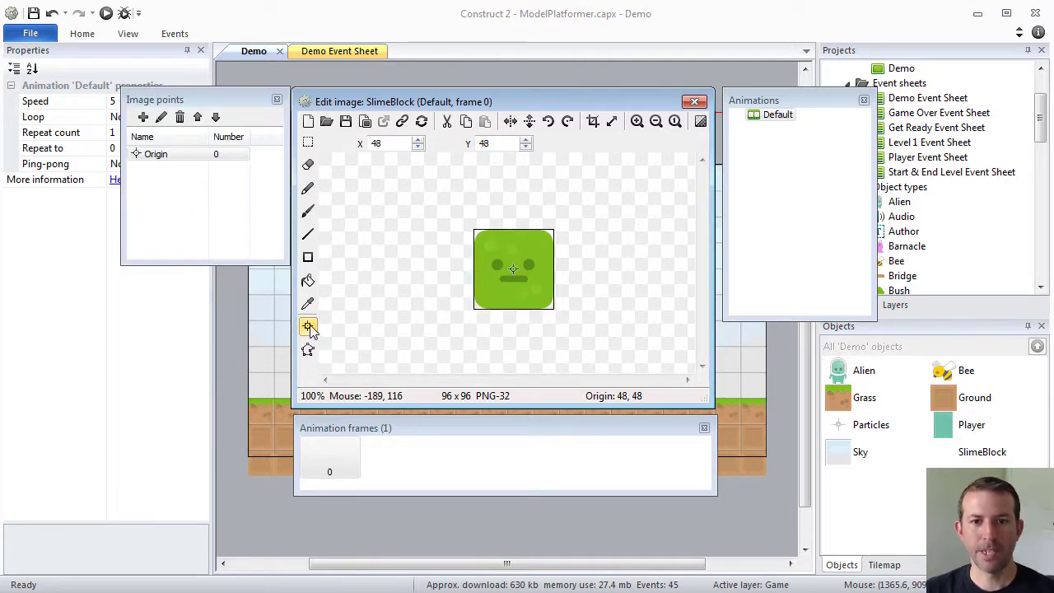
{"action": "left_click", "coordinate": [163, 156]}
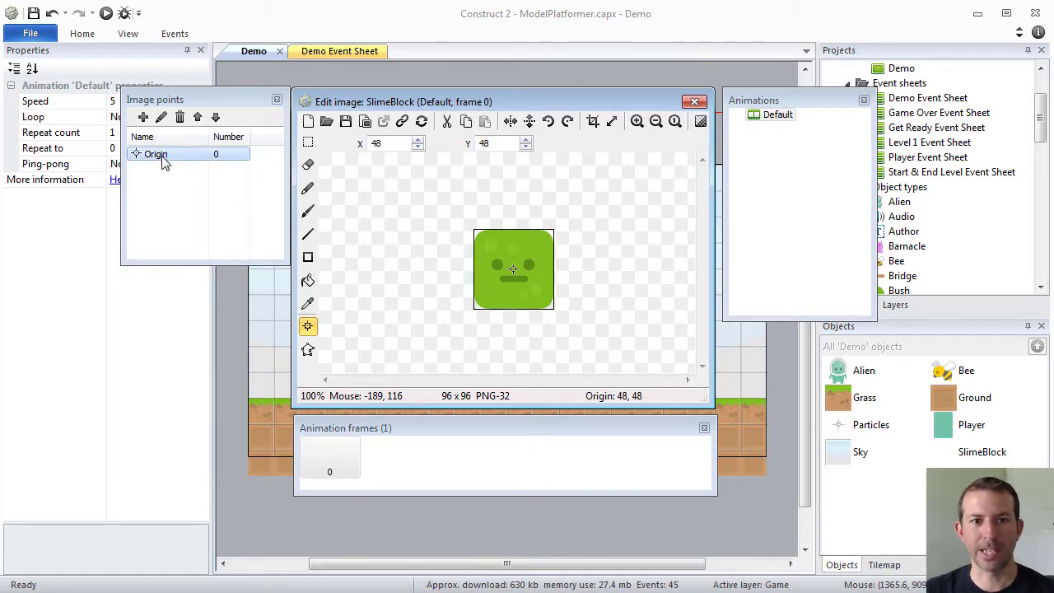
{"action": "left_click", "coordinate": [165, 161]}
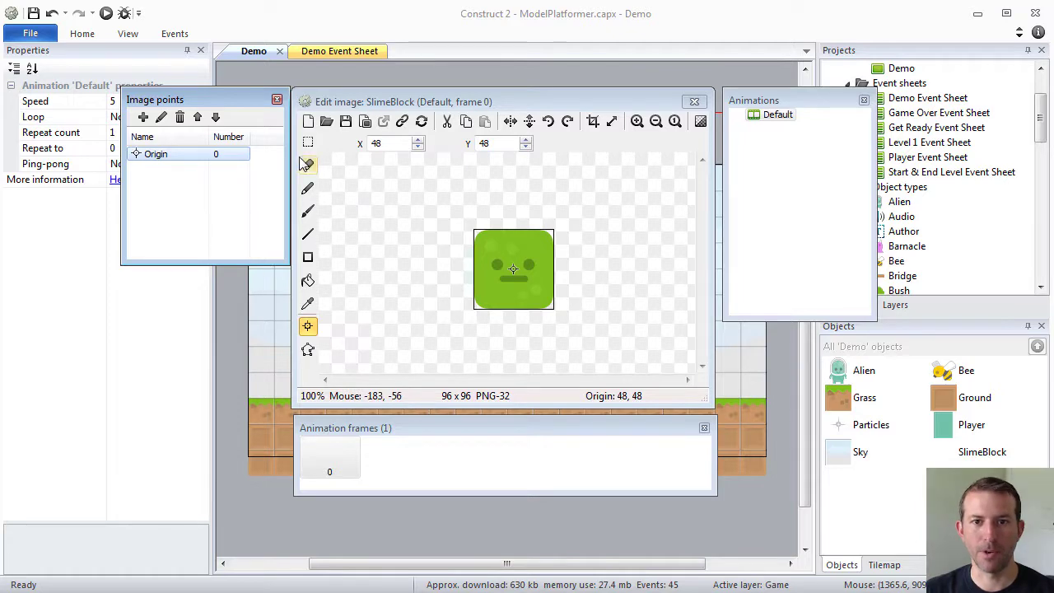
{"action": "left_click", "coordinate": [694, 102]}
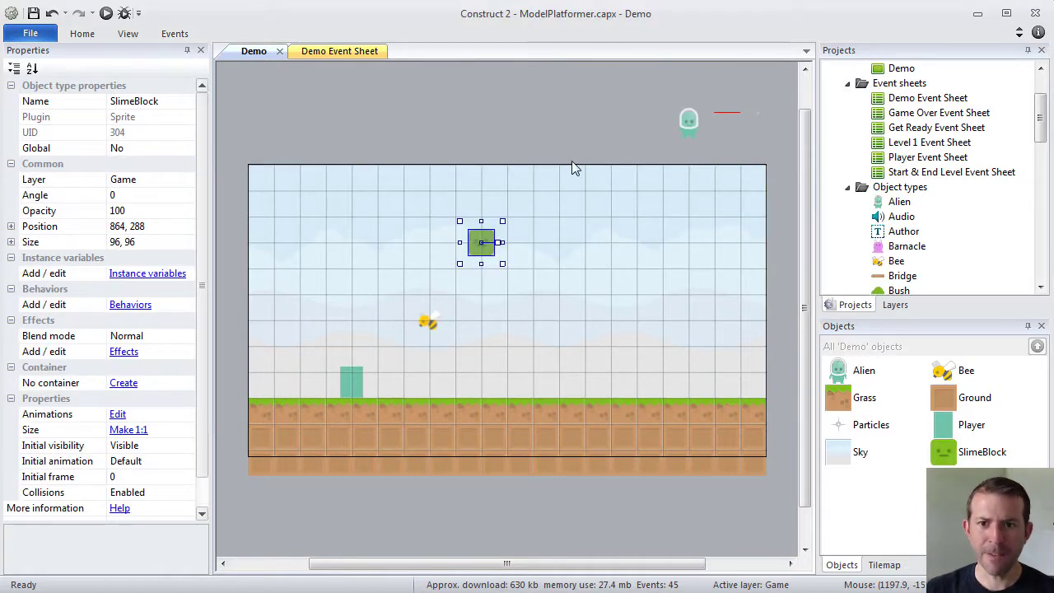
Move the slime block down level with the bee and reopen its image for editing
{"action": "left_click", "coordinate": [571, 161]}
{"action": "scroll", "coordinate": [558, 144], "scroll_direction": "up", "scroll_amount": 5, "text": "ctrl"}
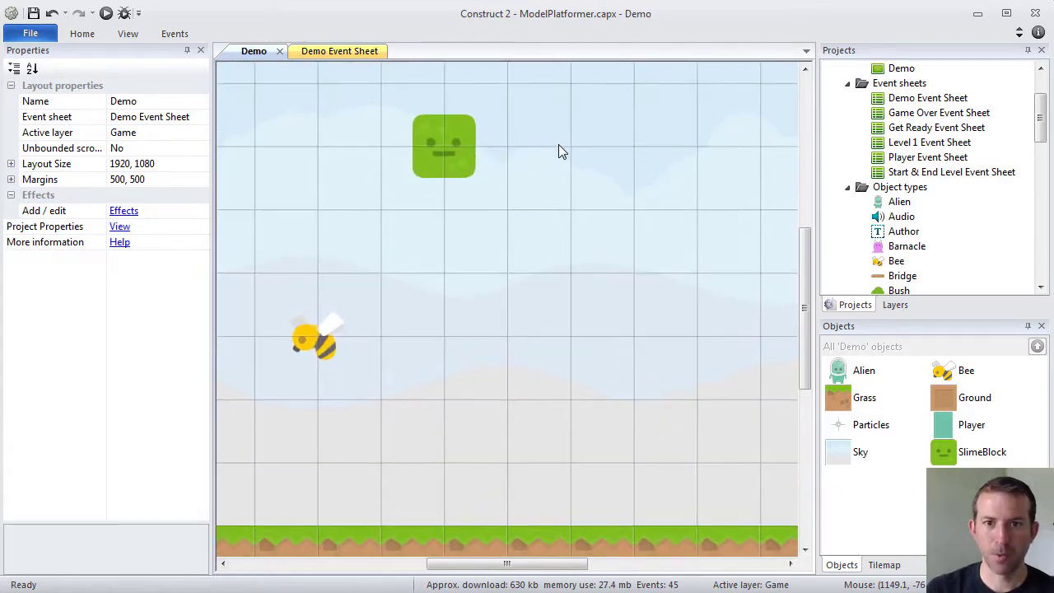
{"action": "left_click_drag", "start_coordinate": [459, 171], "coordinate": [436, 367]}
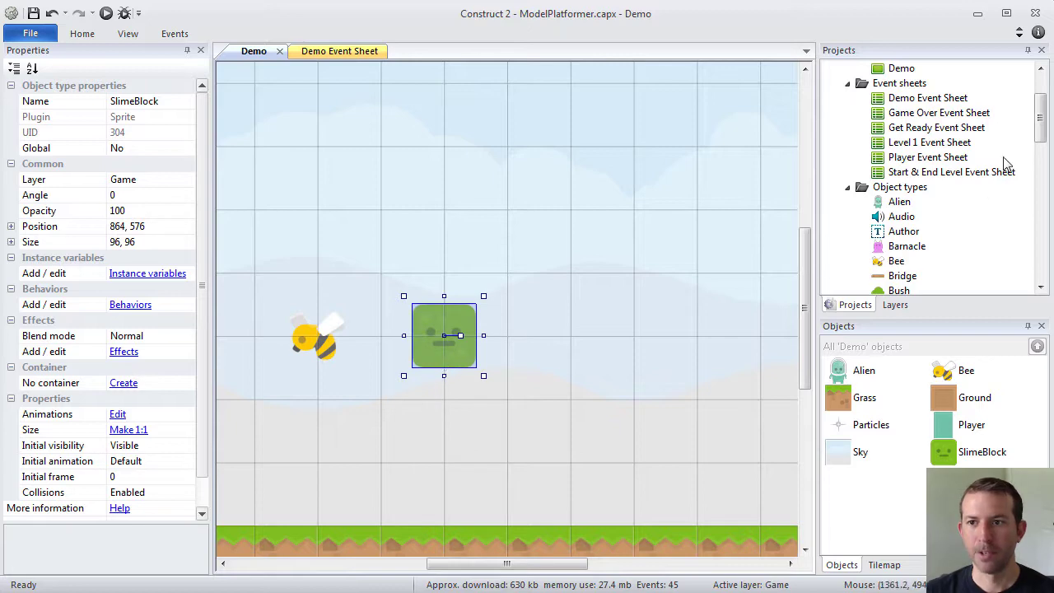
{"action": "scroll", "coordinate": [1039, 148], "scroll_direction": "down", "scroll_amount": 10}
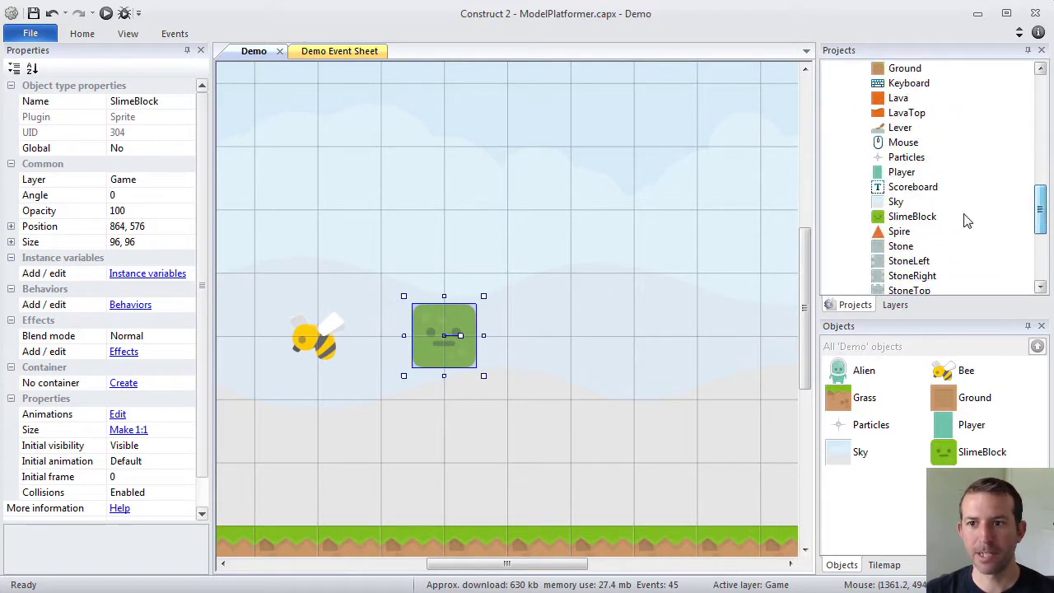
{"action": "double_click", "coordinate": [922, 218]}
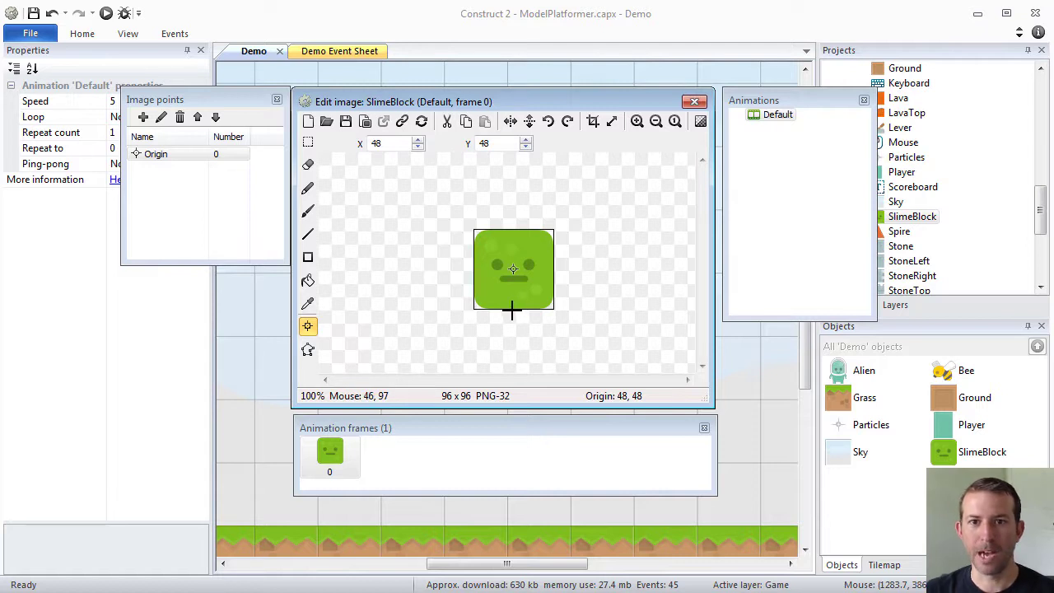
Set SlimeBlock's origin to bottom-centre 48, 96 and drop the block onto the grass at 768, 864
{"action": "double_click", "coordinate": [484, 143]}
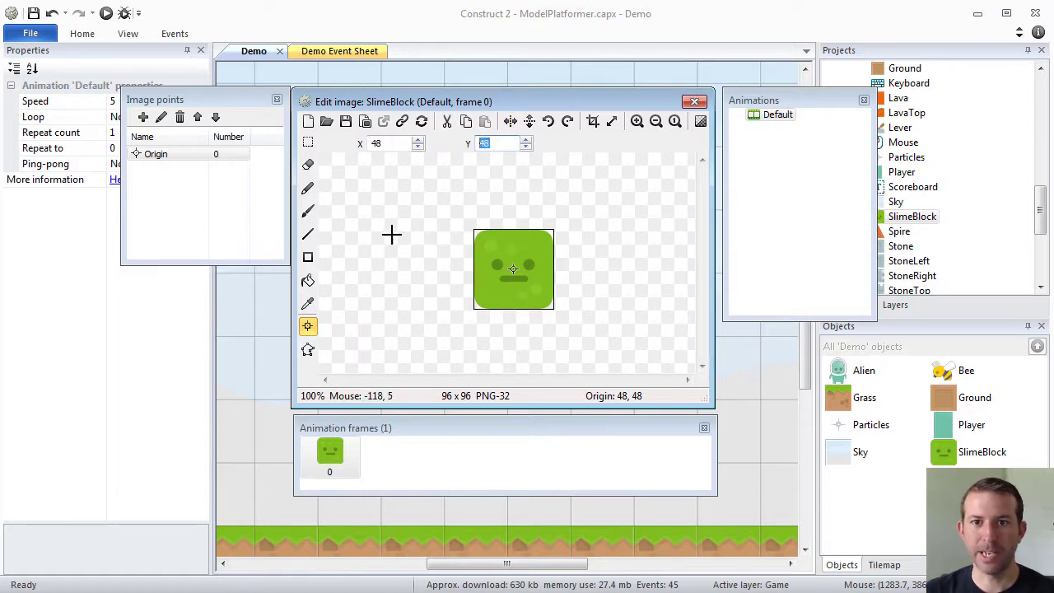
{"action": "type", "text": "96"}
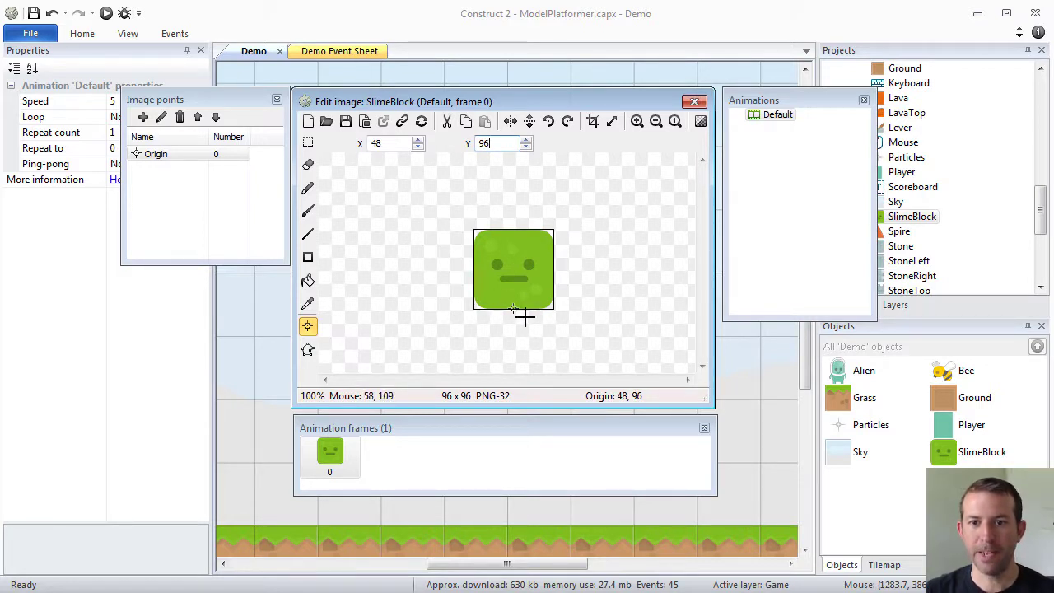
{"action": "left_click", "coordinate": [697, 102]}
{"action": "left_click", "coordinate": [445, 361]}
{"action": "left_click_drag", "start_coordinate": [445, 360], "coordinate": [371, 527]}
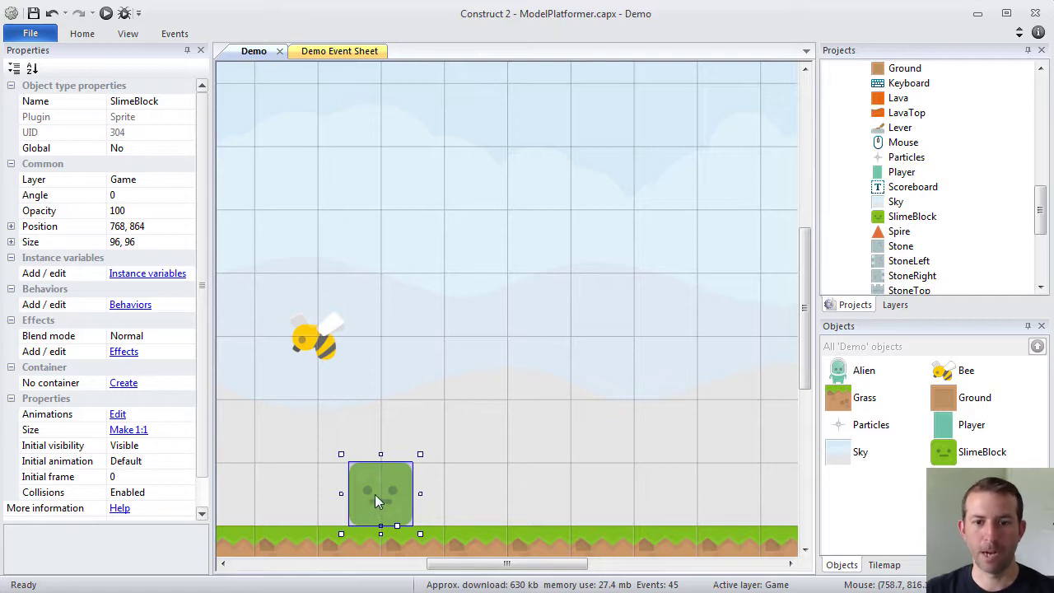
Lift the slime block into the sky, recentre its origin at 48, 48, and rotate it
{"action": "left_click_drag", "start_coordinate": [378, 494], "coordinate": [565, 272]}
{"action": "double_click", "coordinate": [914, 217]}
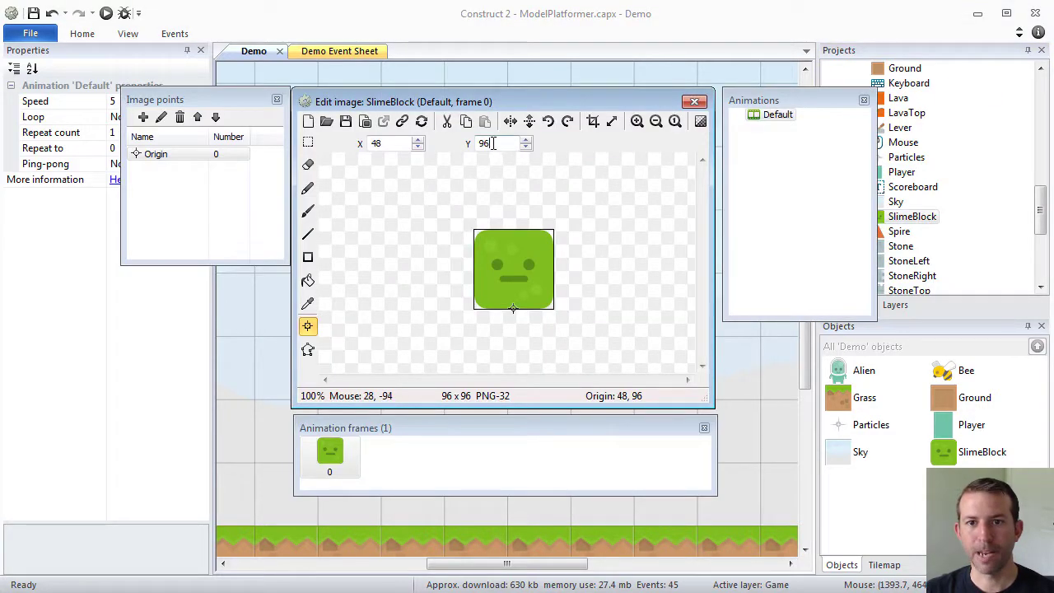
{"action": "key", "text": "BackSpace"}
{"action": "key", "text": "BackSpace"}
{"action": "type", "text": "48"}
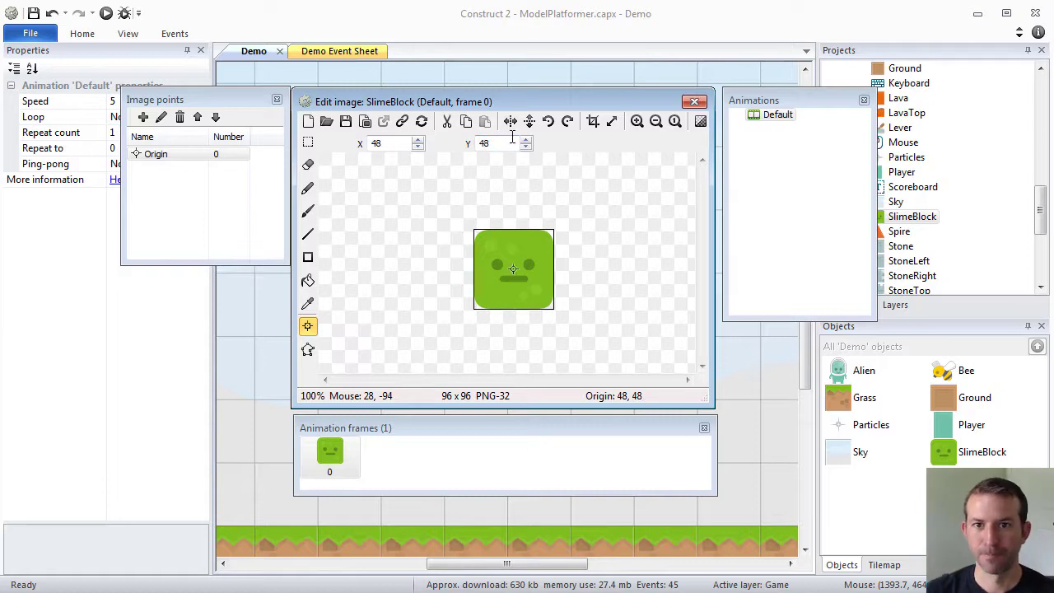
{"action": "left_click", "coordinate": [694, 102]}
{"action": "left_click", "coordinate": [526, 286]}
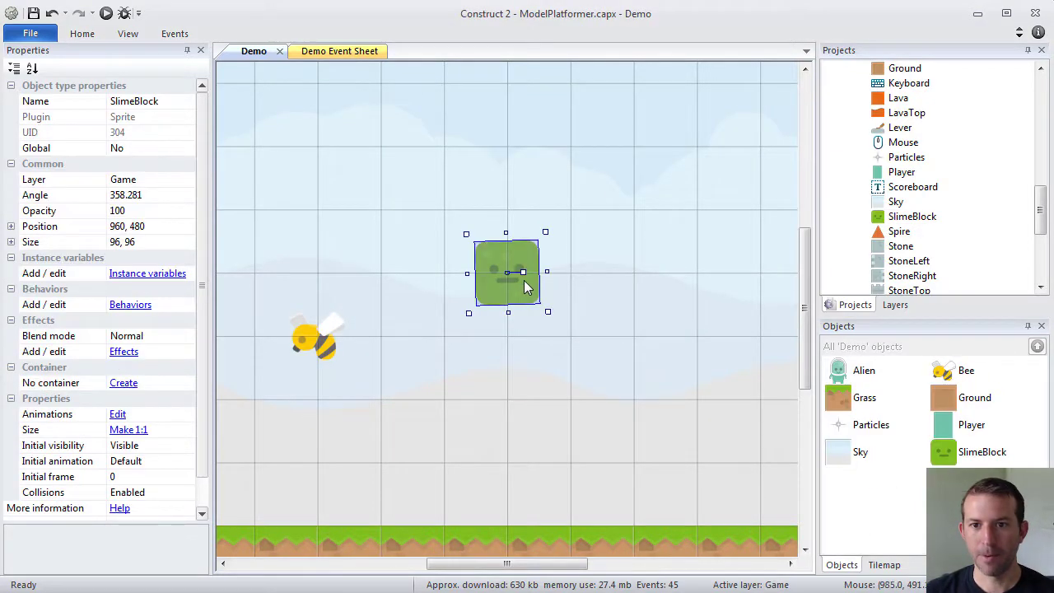
{"action": "left_click_drag", "start_coordinate": [524, 272], "coordinate": [568, 273]}
Add a LeftEye image point on the slime's left eye at 28, 41
{"action": "double_click", "coordinate": [899, 216]}
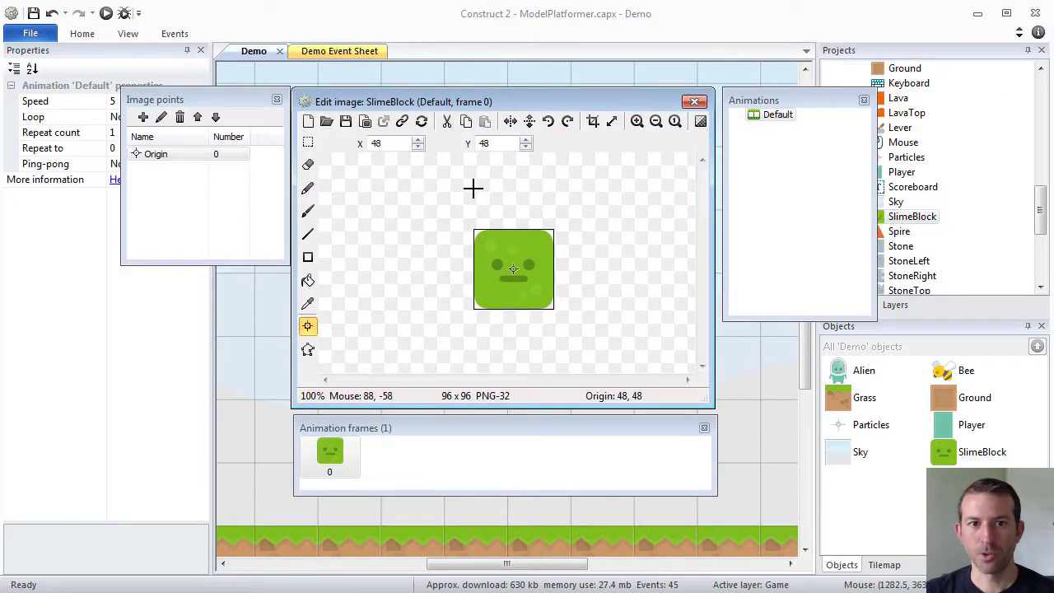
{"action": "left_click", "coordinate": [144, 118]}
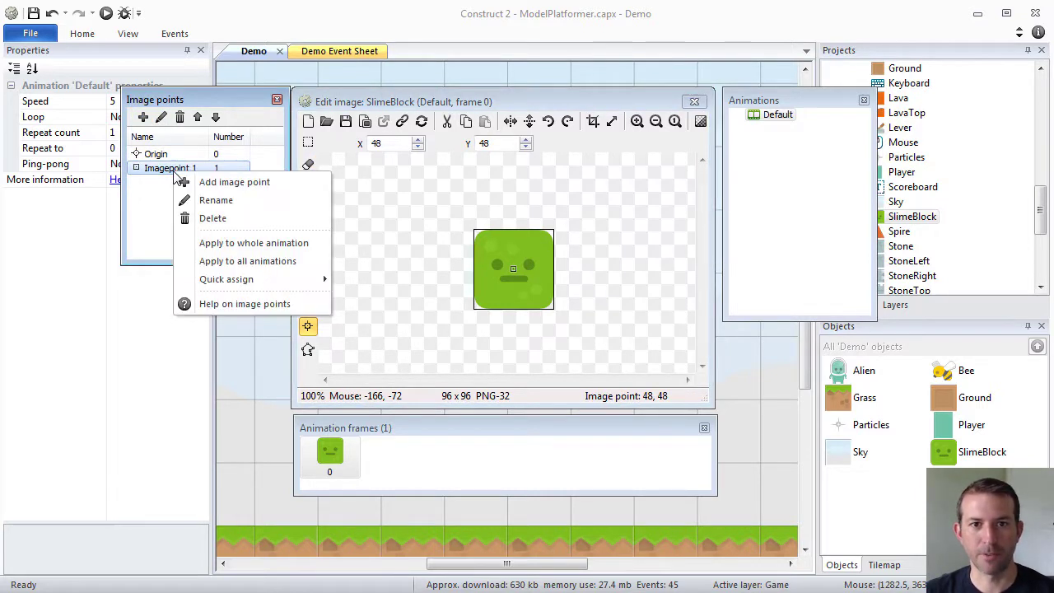
{"action": "left_click", "coordinate": [214, 200]}
{"action": "type", "text": "LeftEye"}
{"action": "key", "text": "Return"}
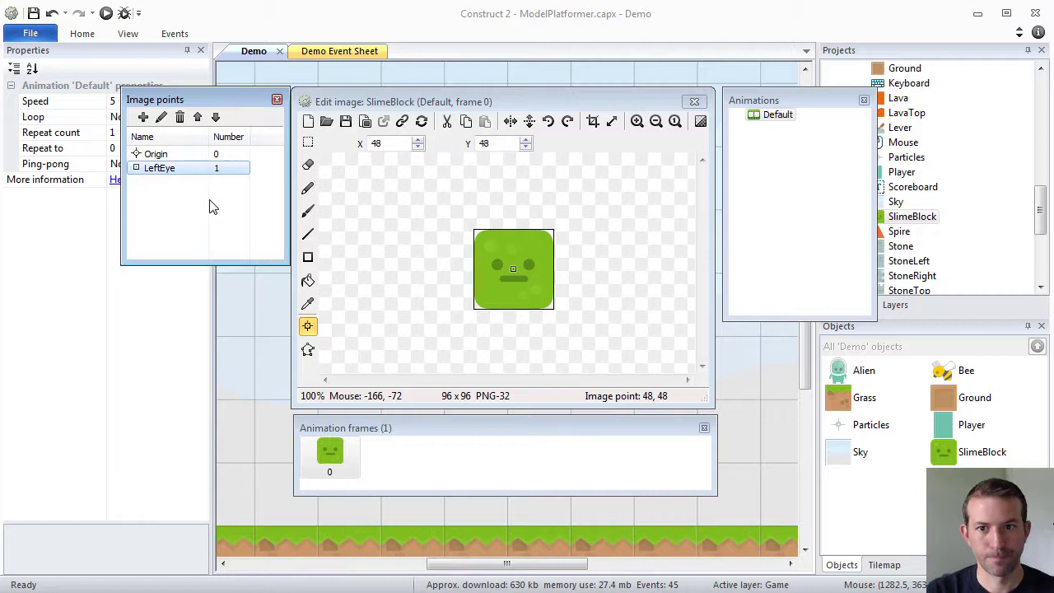
{"action": "left_click", "coordinate": [494, 264]}
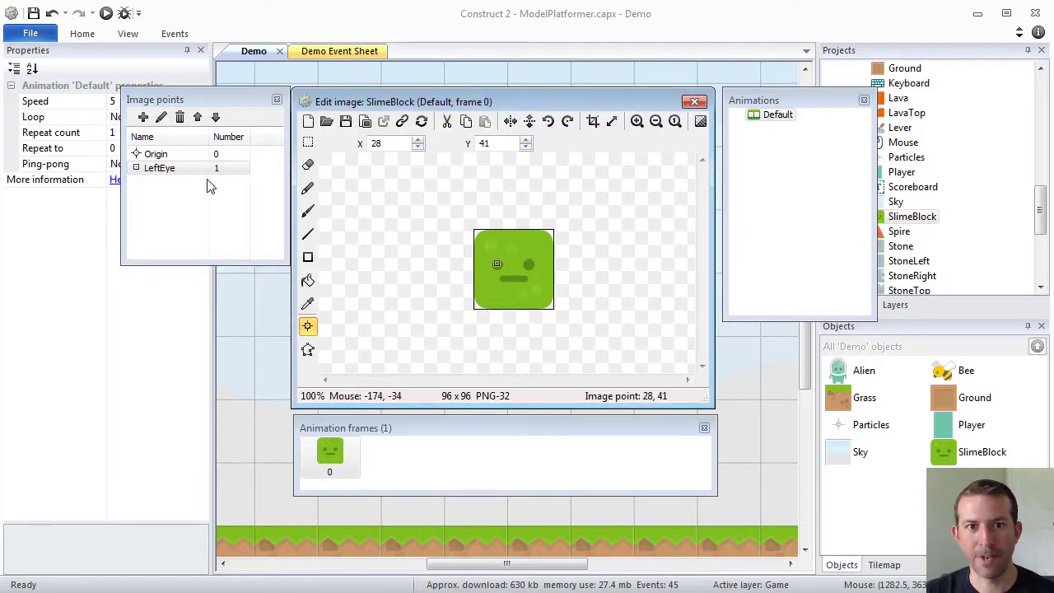
Move the origin to bottom-centre 48, 96 and set the slime block on the grass at 960, 864
{"action": "left_click", "coordinate": [182, 170]}
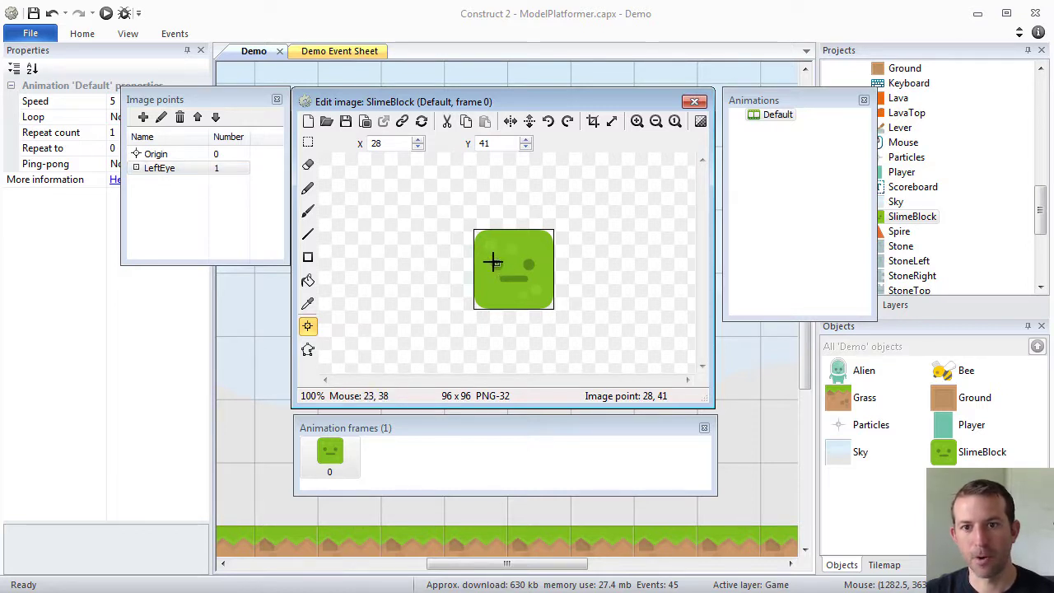
{"action": "left_click", "coordinate": [152, 155]}
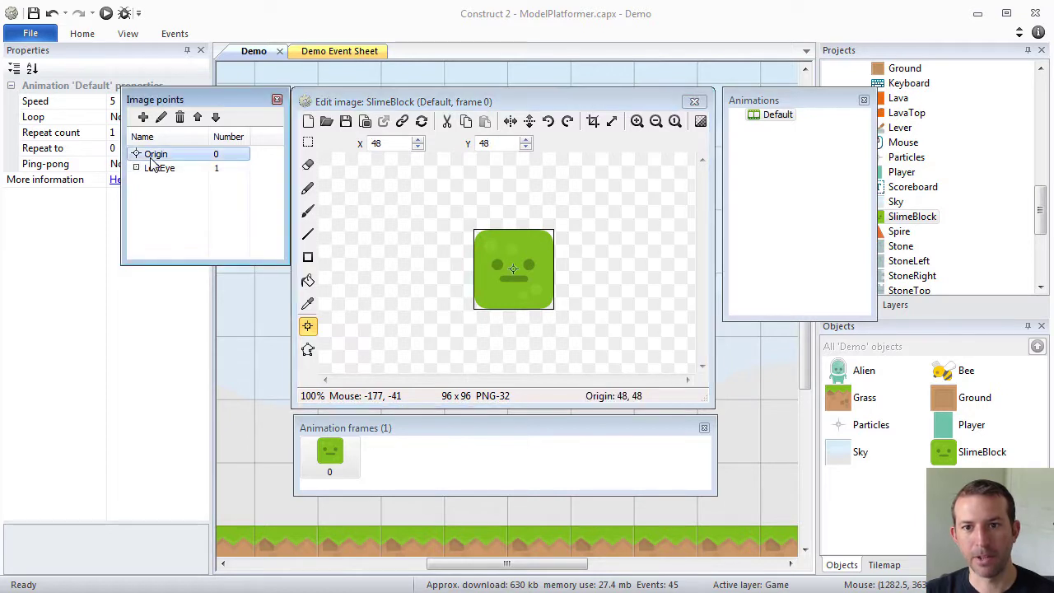
{"action": "left_click", "coordinate": [161, 168]}
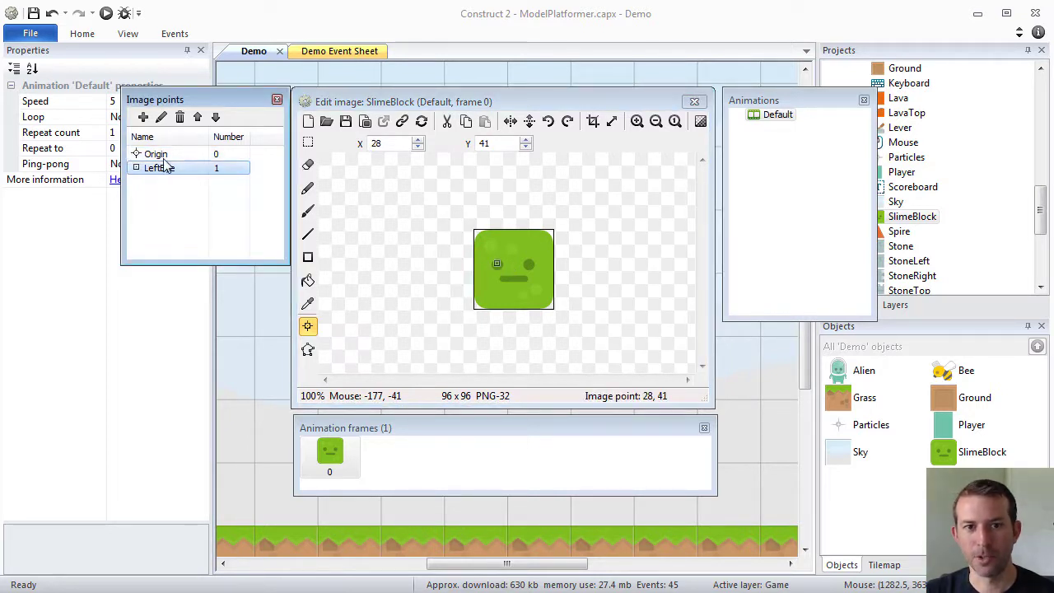
{"action": "left_click", "coordinate": [155, 154]}
{"action": "double_click", "coordinate": [470, 143]}
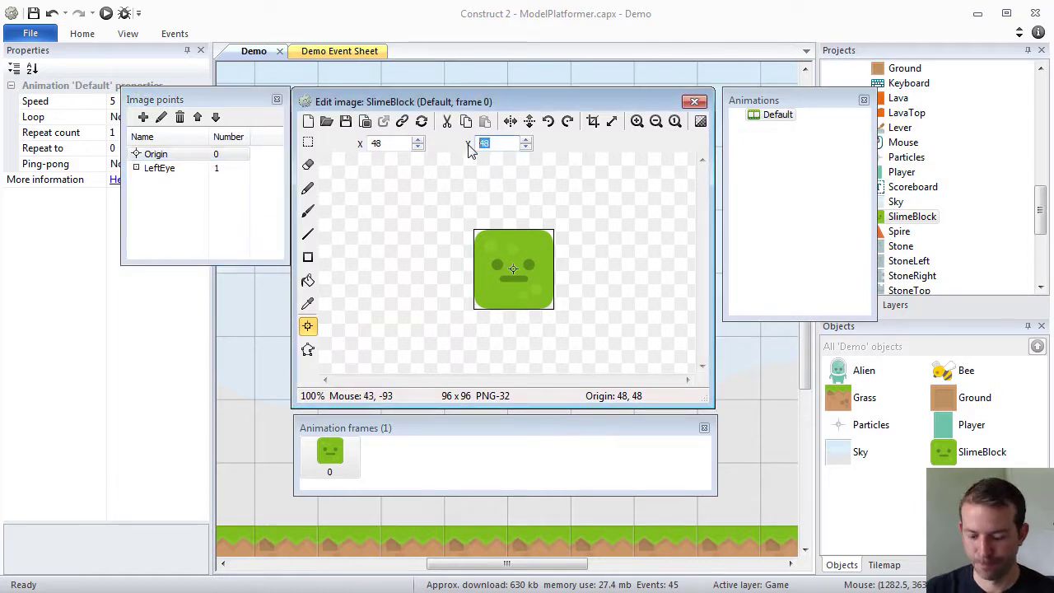
{"action": "type", "text": "96"}
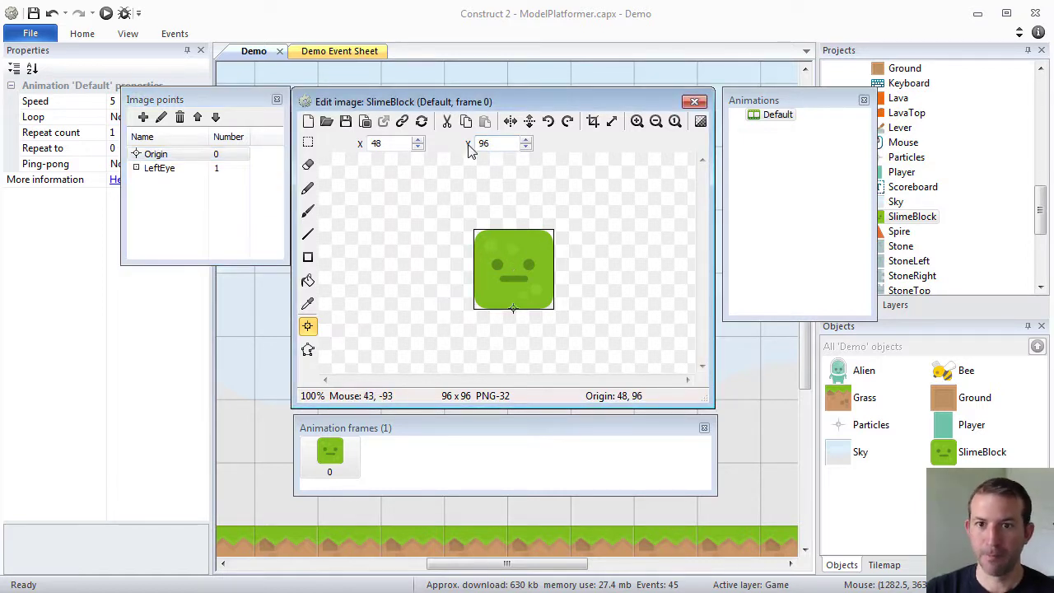
{"action": "left_click", "coordinate": [700, 122]}
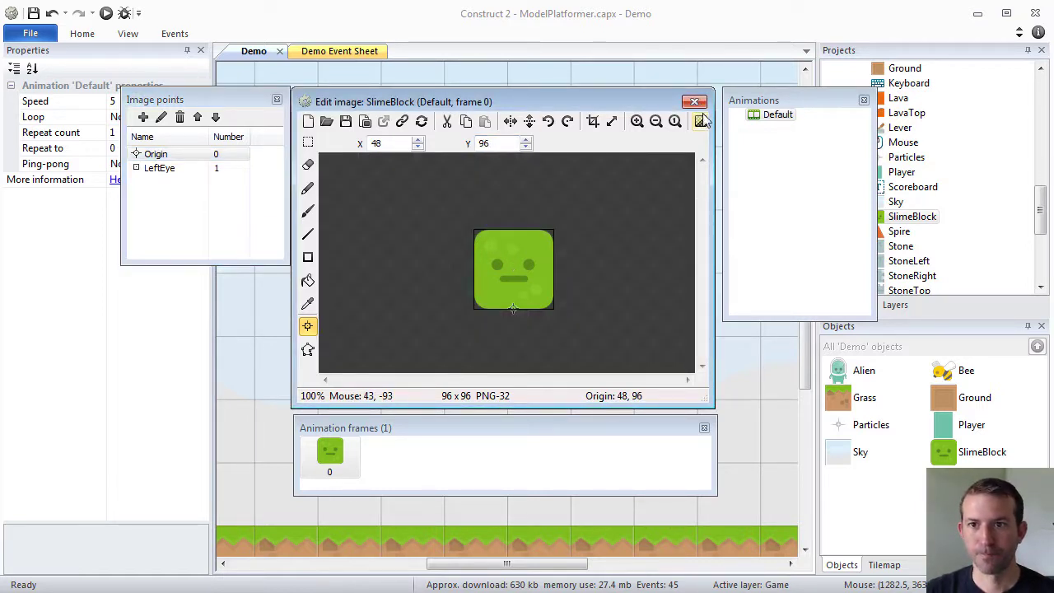
{"action": "left_click", "coordinate": [699, 121]}
{"action": "left_click", "coordinate": [694, 101]}
{"action": "left_click_drag", "start_coordinate": [518, 232], "coordinate": [484, 480]}
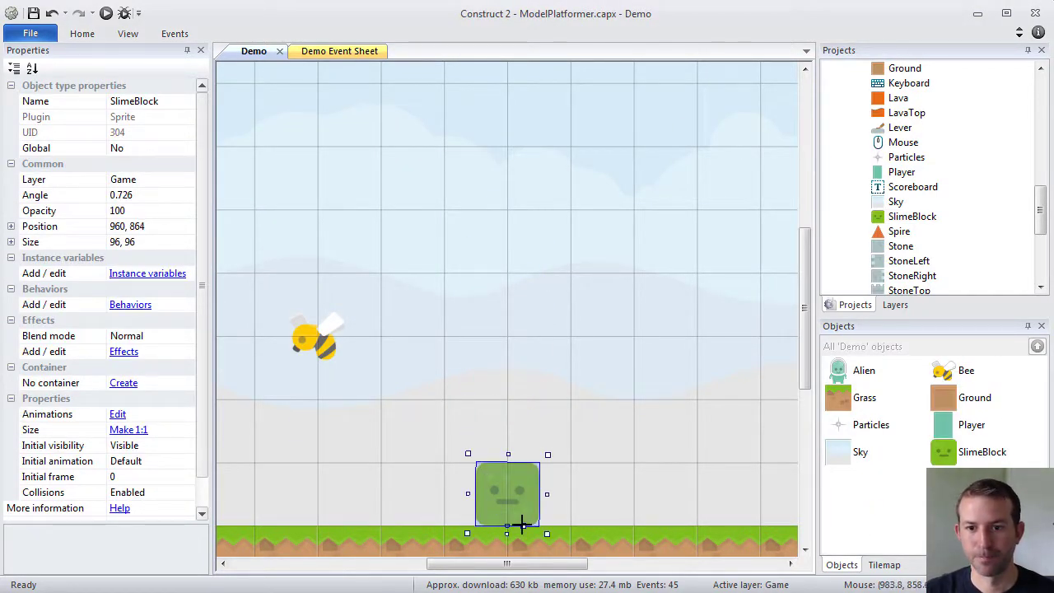
Set the slime block's Angle to 0
{"action": "left_click", "coordinate": [128, 197]}
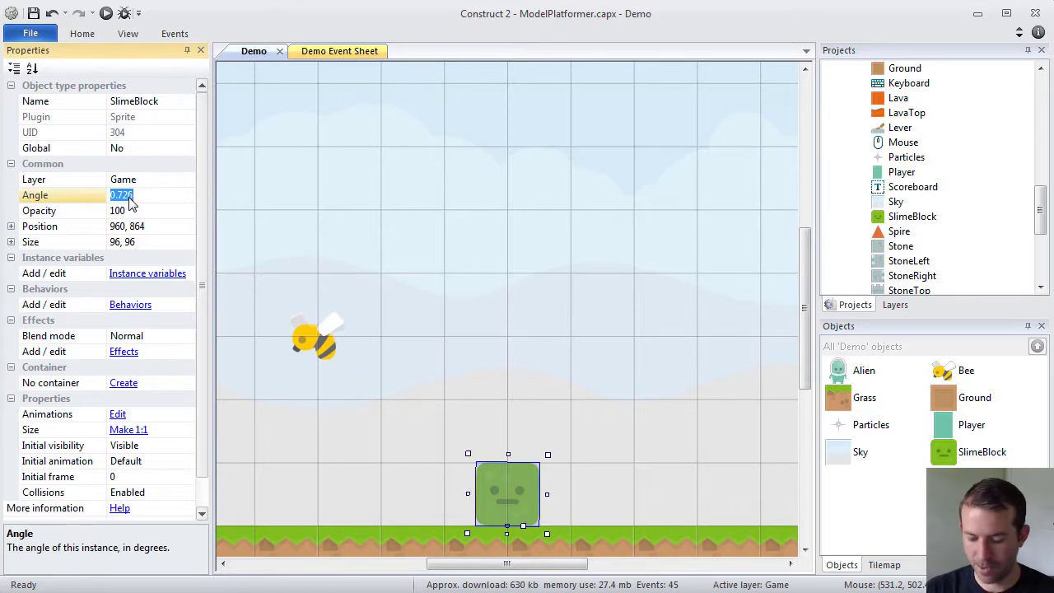
{"action": "type", "text": "0"}
{"action": "left_click", "coordinate": [502, 296]}
Duplicate the slime block to the left and right, shifting the left copy one grid cell
{"action": "scroll", "coordinate": [503, 296], "scroll_direction": "down", "scroll_amount": 1}
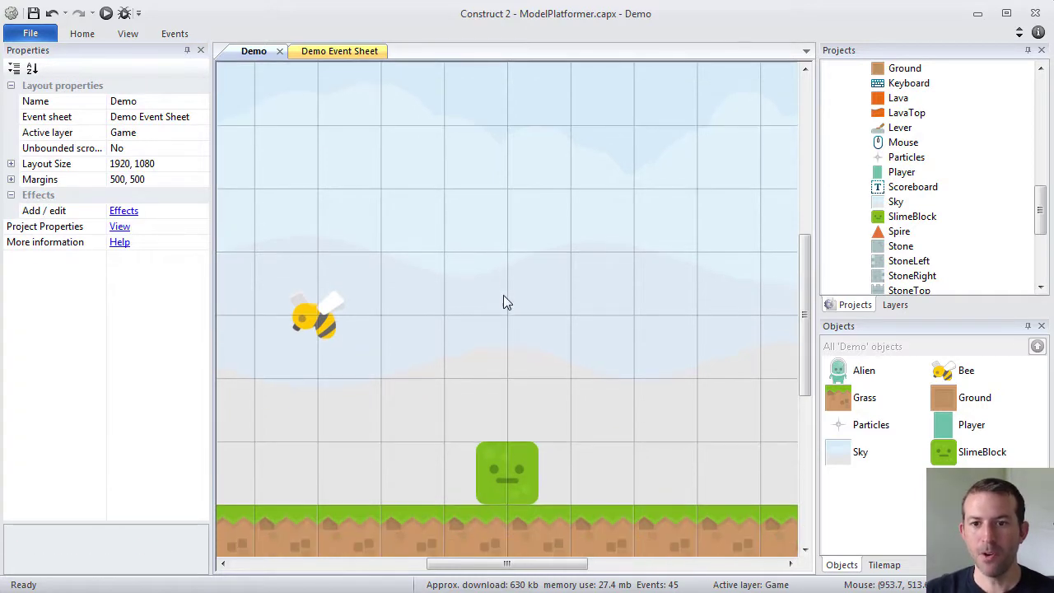
{"action": "scroll", "coordinate": [503, 301], "scroll_direction": "down", "scroll_amount": 1}
{"action": "left_click", "coordinate": [500, 423]}
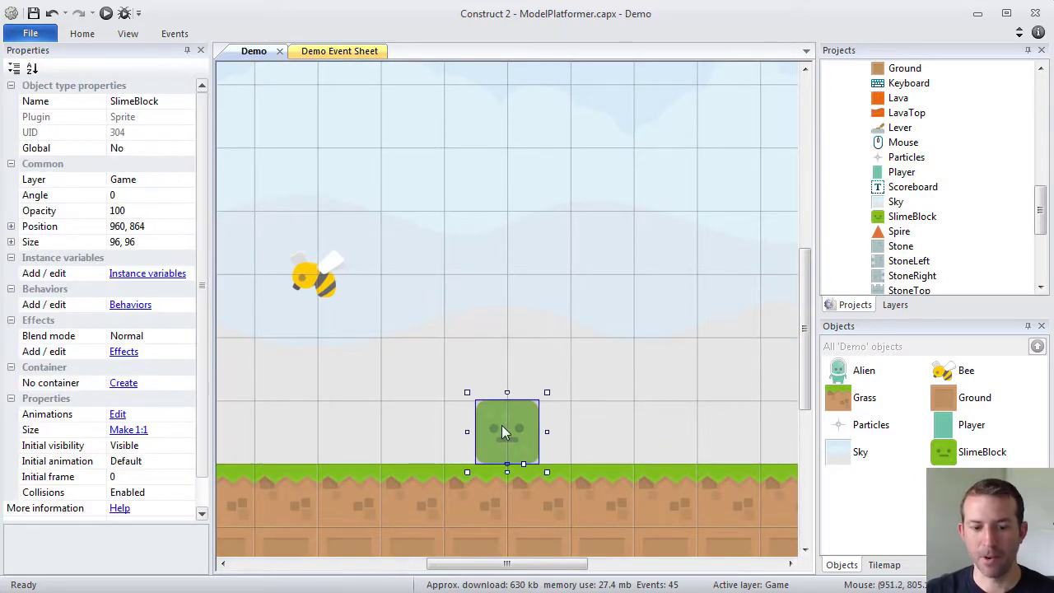
{"action": "left_click_drag", "start_coordinate": [501, 424], "coordinate": [375, 425], "text": "ctrl"}
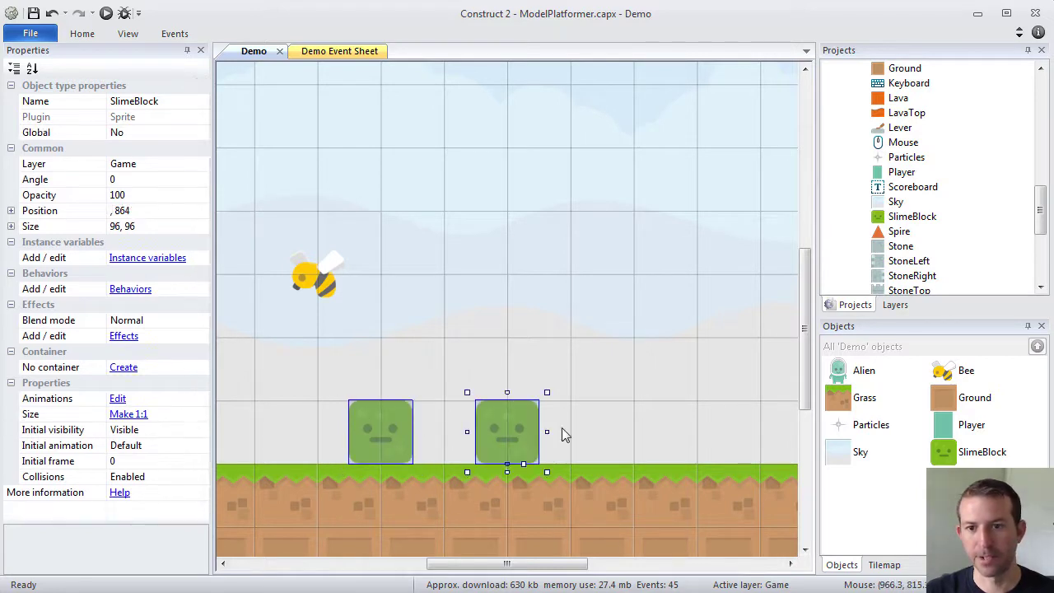
{"action": "left_click_drag", "start_coordinate": [591, 427], "coordinate": [698, 444], "text": "ctrl"}
{"action": "left_click", "coordinate": [345, 445]}
{"action": "left_click_drag", "start_coordinate": [344, 444], "coordinate": [280, 444]}
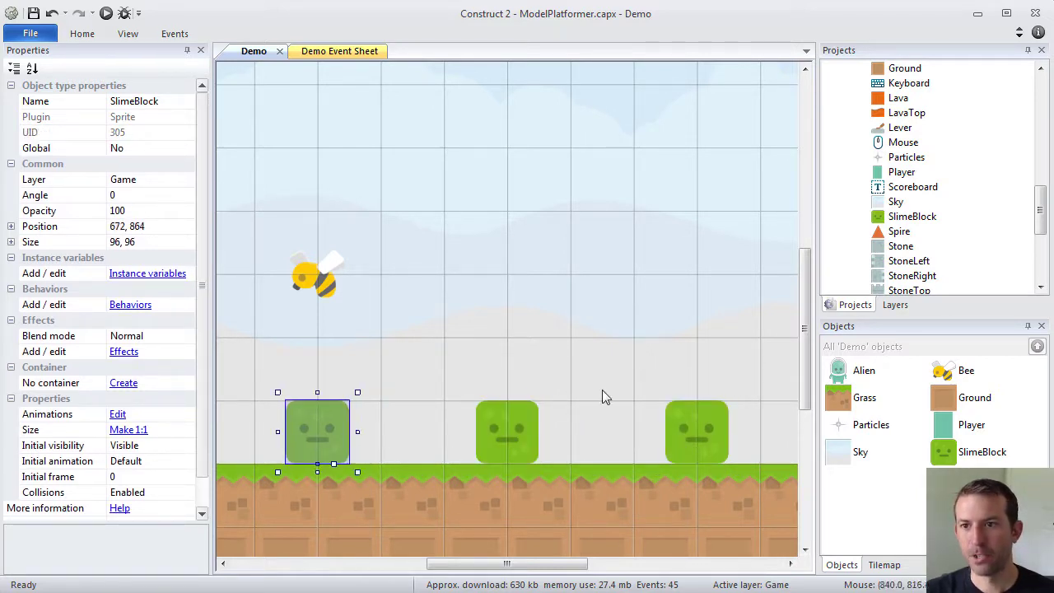
Select all SlimeBlock instances, then each of the three blocks individually
{"action": "left_click", "coordinate": [877, 217]}
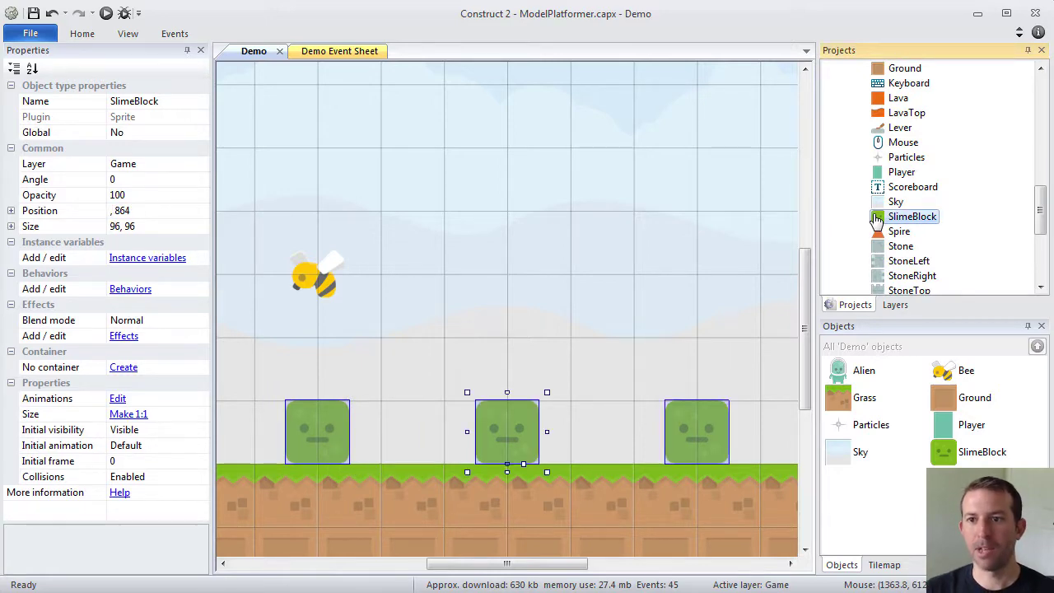
{"action": "left_click", "coordinate": [737, 424]}
{"action": "left_click", "coordinate": [698, 406]}
{"action": "left_click", "coordinate": [490, 449]}
{"action": "left_click", "coordinate": [321, 440]}
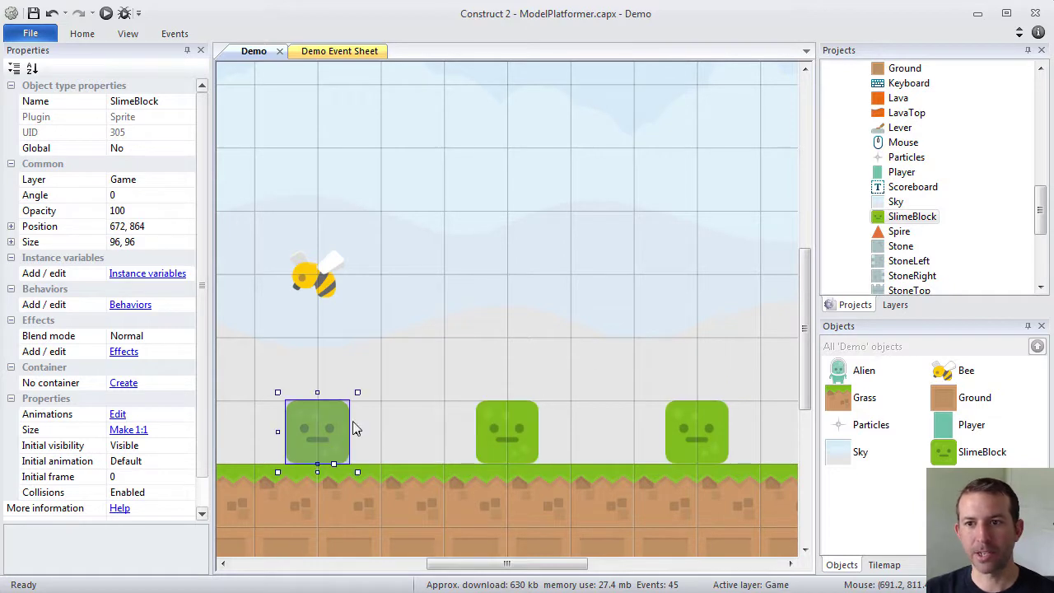
Remove the old bee object from the Demo layout
{"action": "scroll", "coordinate": [554, 313], "scroll_direction": "down", "scroll_amount": 3, "text": "ctrl"}
{"action": "left_click", "coordinate": [548, 320]}
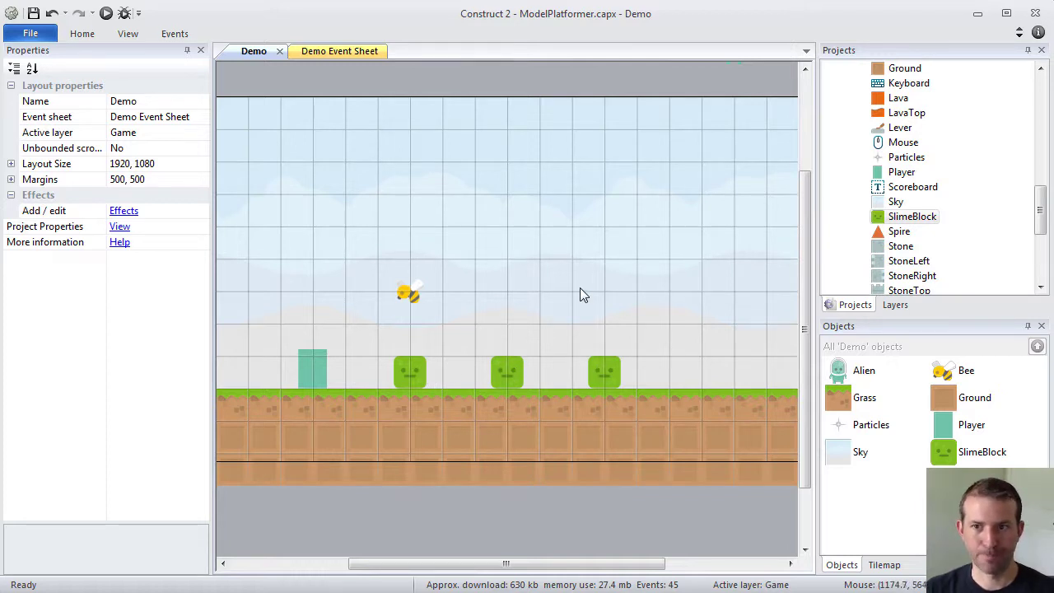
{"action": "key", "text": "ctrl+z"}
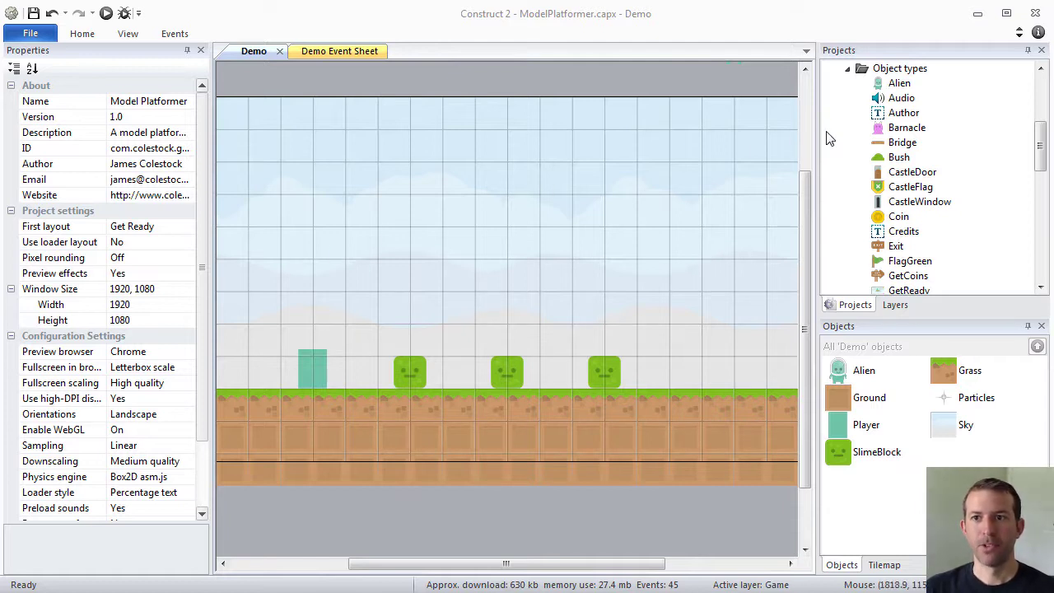
Insert a new Sprite object type named 'Bee'
{"action": "right_click", "coordinate": [898, 73]}
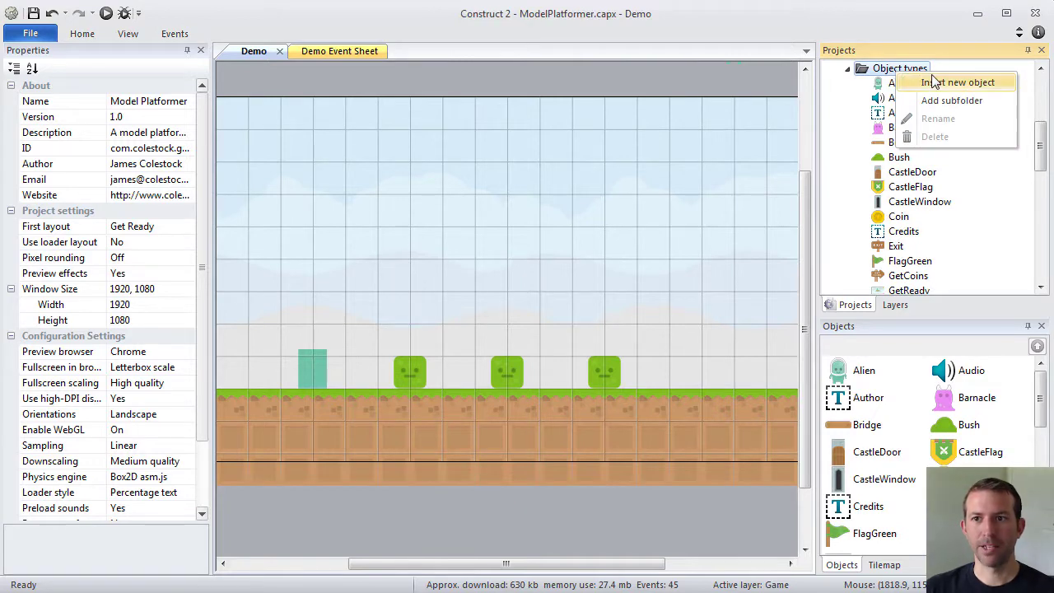
{"action": "left_click", "coordinate": [958, 83]}
{"action": "left_click", "coordinate": [530, 337]}
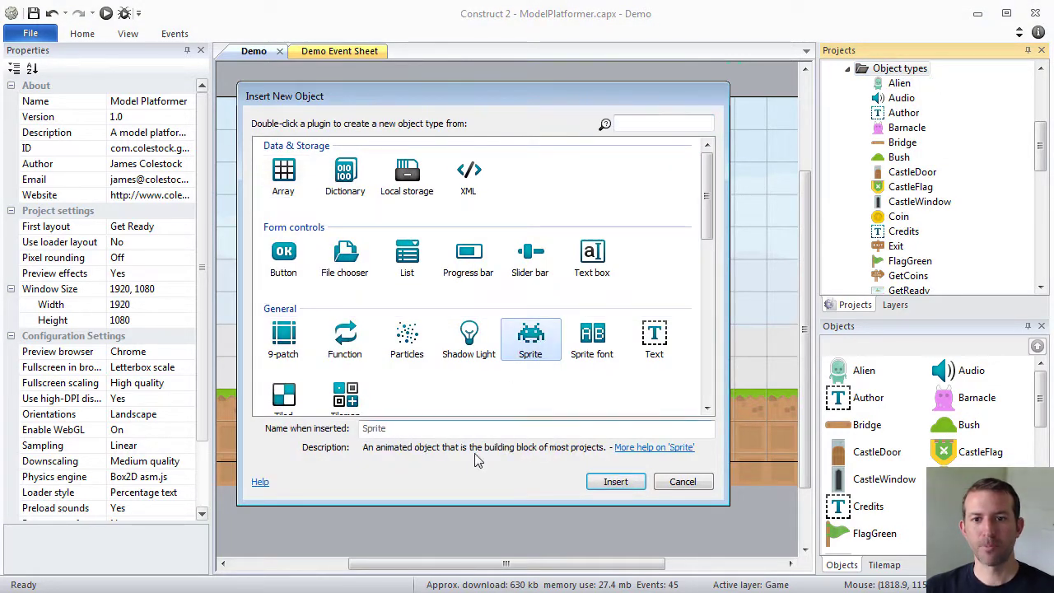
{"action": "double_click", "coordinate": [465, 429]}
{"action": "key", "text": "BackSpace"}
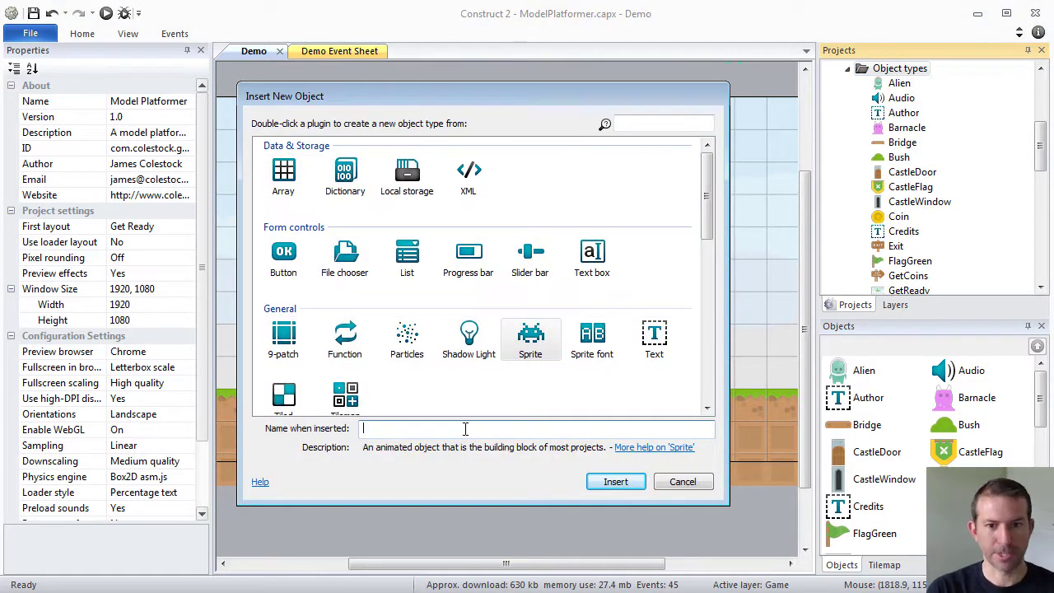
{"action": "type", "text": "Bee"}
{"action": "key", "text": "Return"}
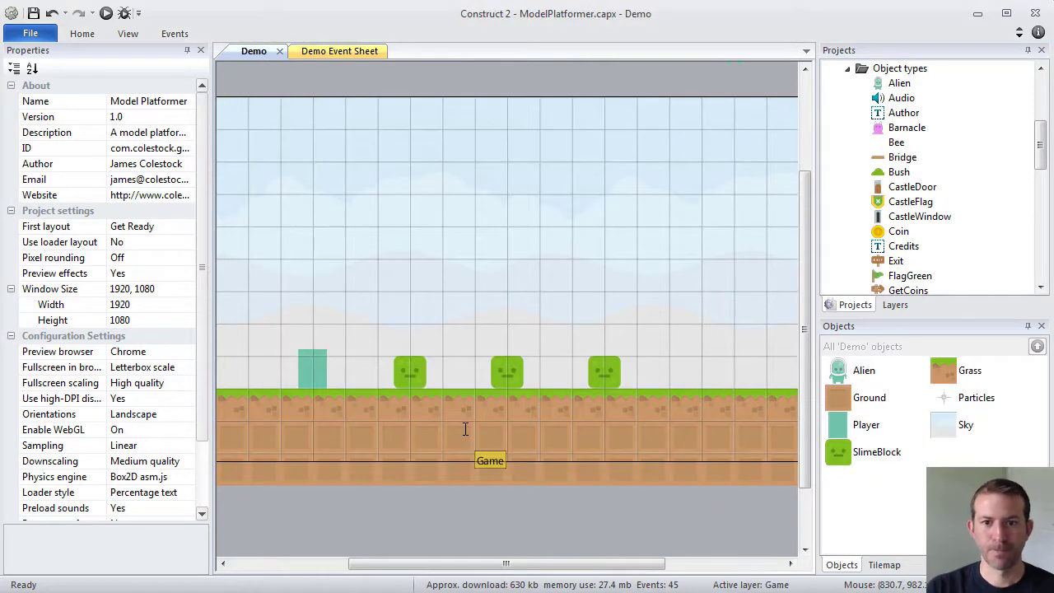
Place the Bee and choose bee-2x1-93x72.png as a sprite strip for its animation frames
{"action": "left_click", "coordinate": [451, 215]}
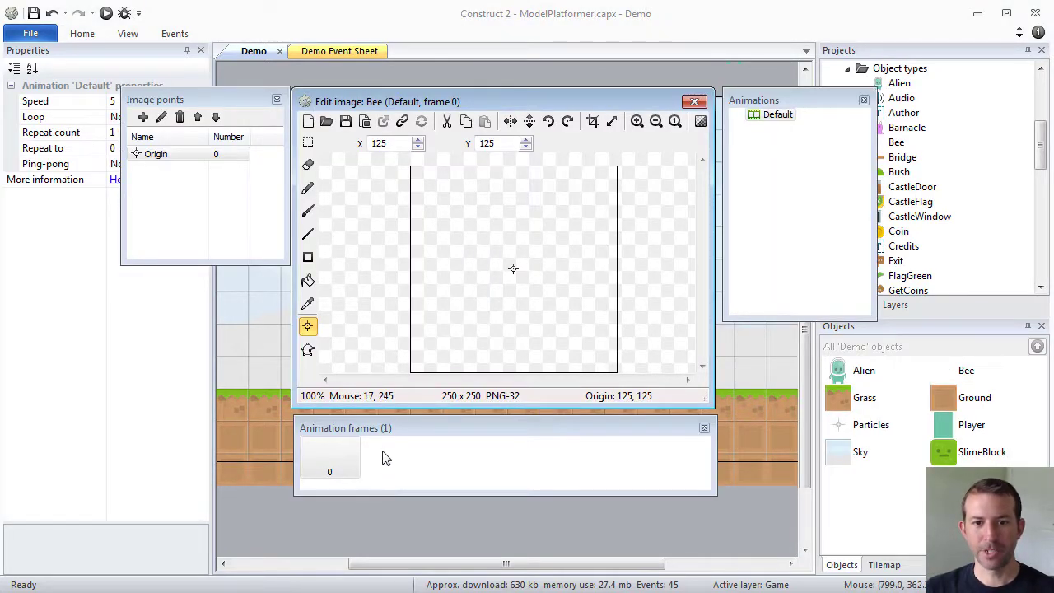
{"action": "left_click", "coordinate": [422, 429]}
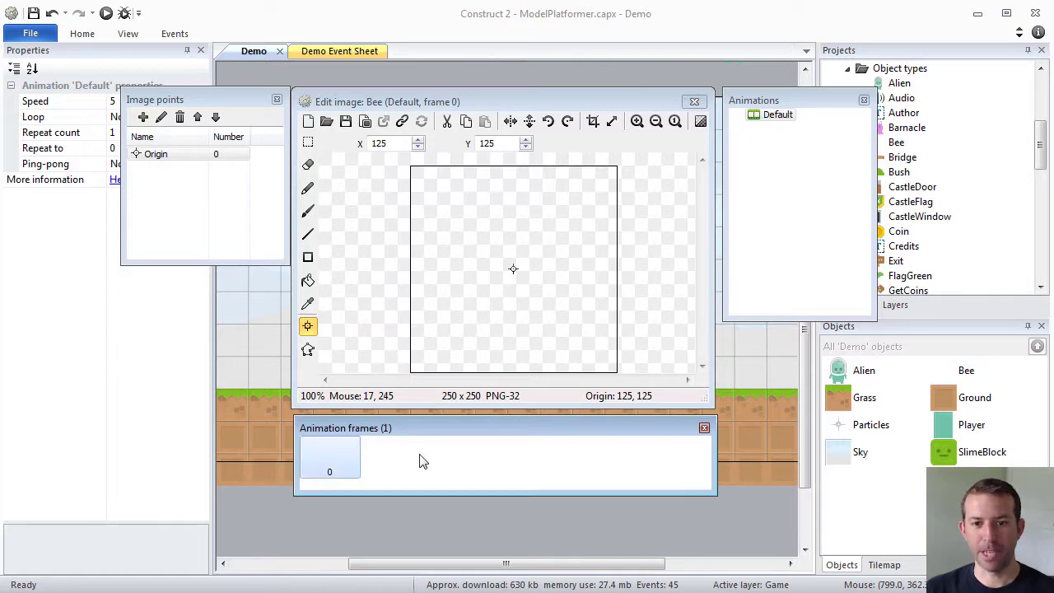
{"action": "right_click", "coordinate": [422, 461]}
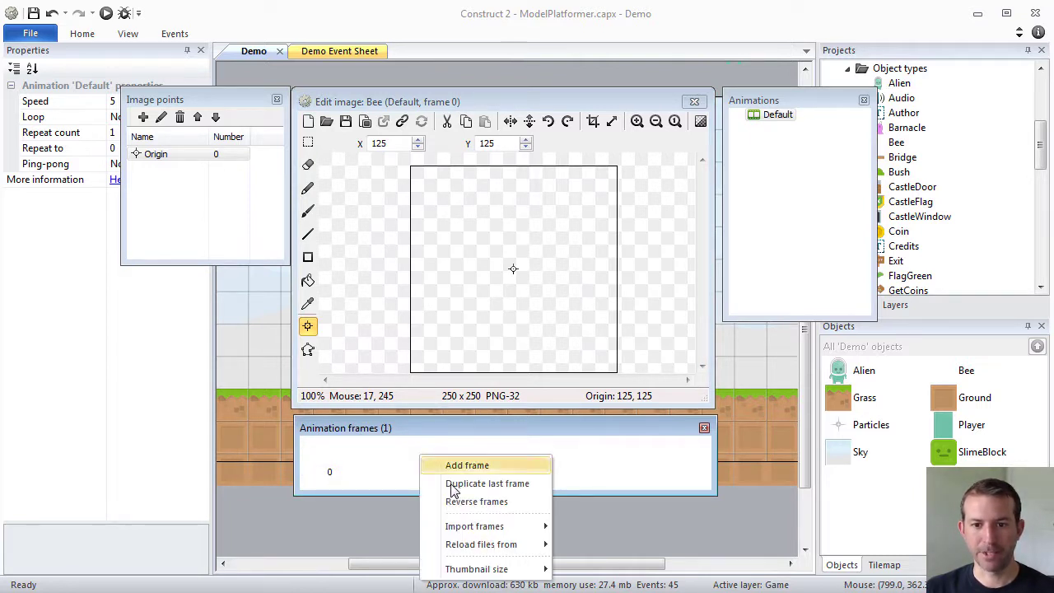
{"action": "mouse_move", "coordinate": [520, 527]}
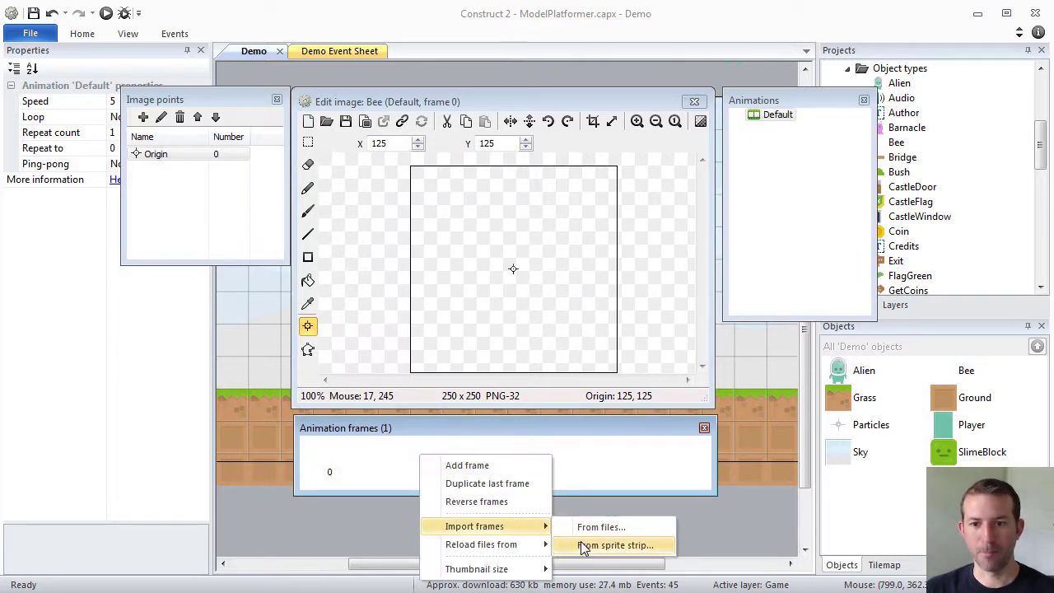
{"action": "left_click", "coordinate": [583, 545]}
{"action": "left_click_drag", "start_coordinate": [619, 265], "coordinate": [565, 73]}
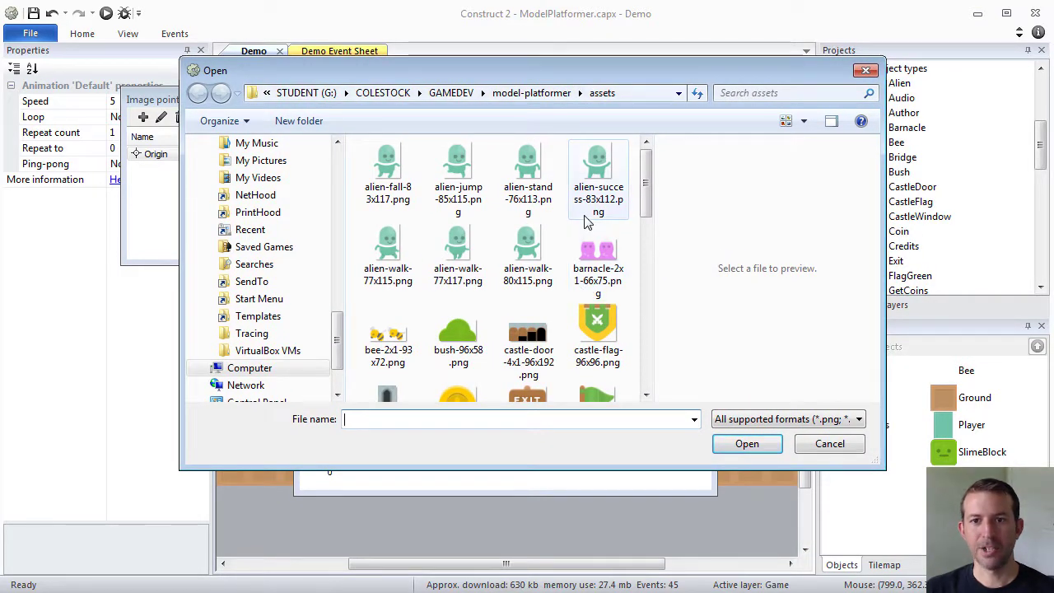
{"action": "left_click", "coordinate": [383, 351]}
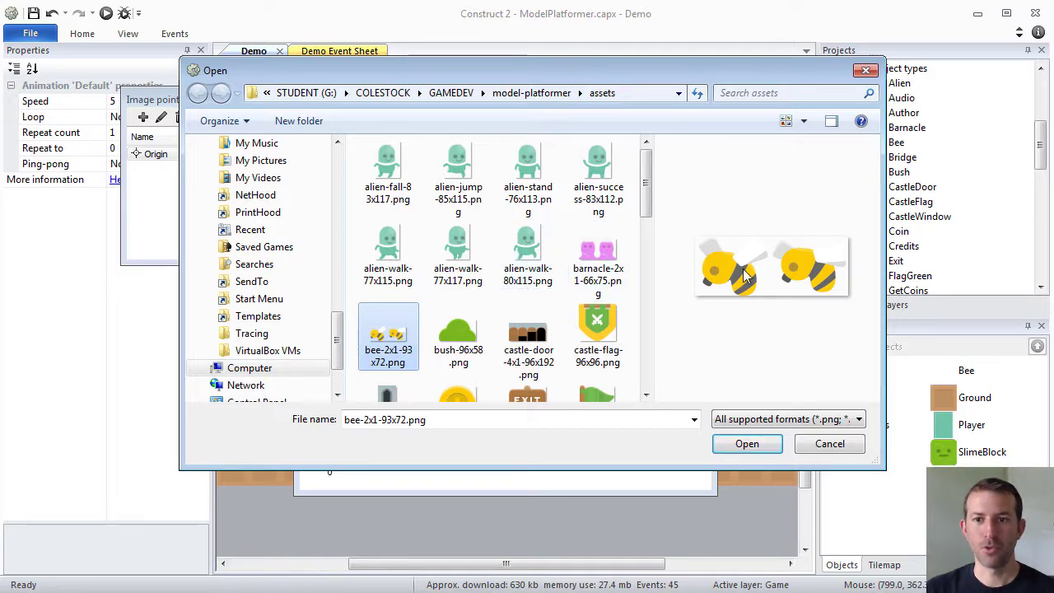
Import the strip as 2 horizontal by 1 vertical cells, replacing the entire existing animation
{"action": "left_click", "coordinate": [757, 452]}
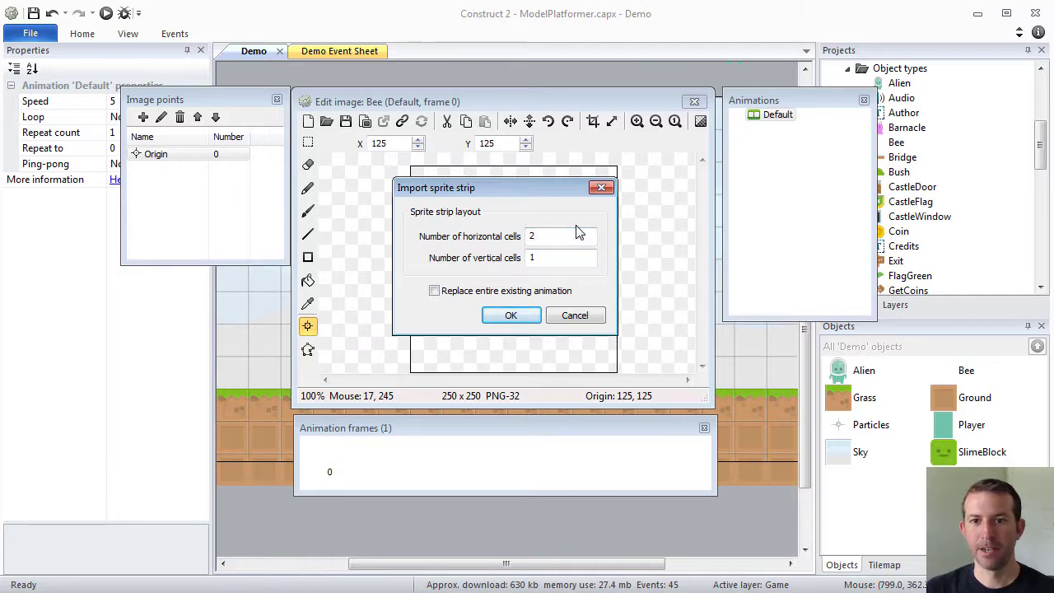
{"action": "left_click", "coordinate": [544, 259]}
{"action": "left_click", "coordinate": [434, 291]}
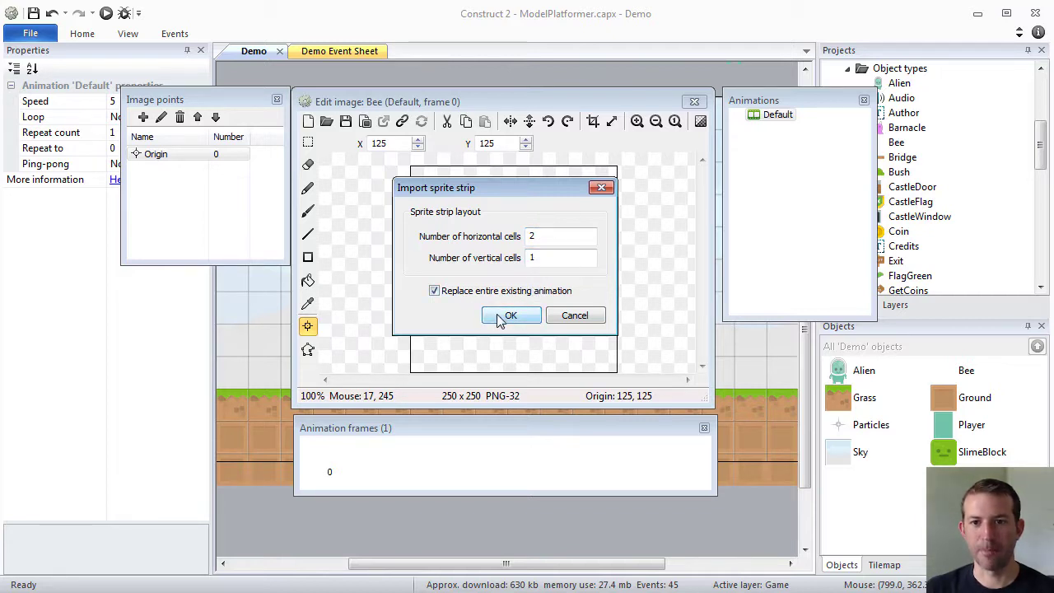
{"action": "left_click", "coordinate": [499, 317]}
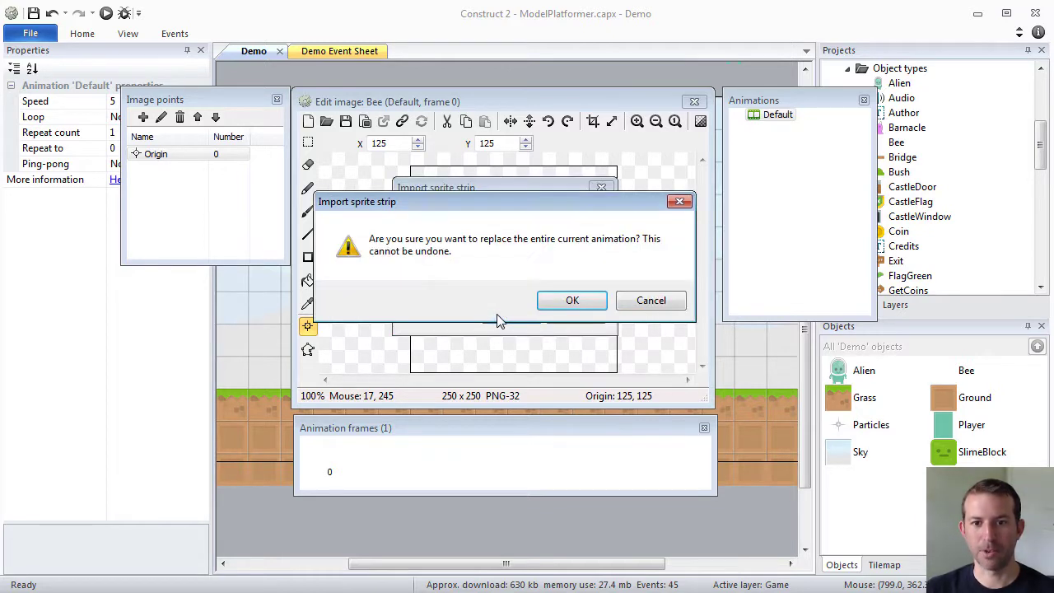
{"action": "left_click", "coordinate": [572, 301]}
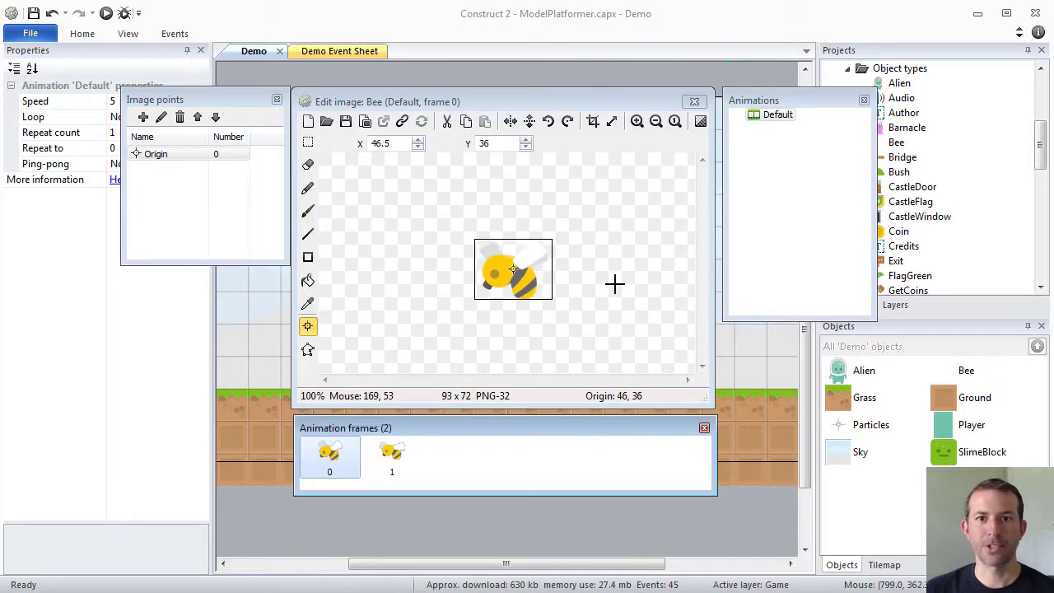
Set the Bee's Default animation Loop property to Yes
{"action": "left_click", "coordinate": [800, 98]}
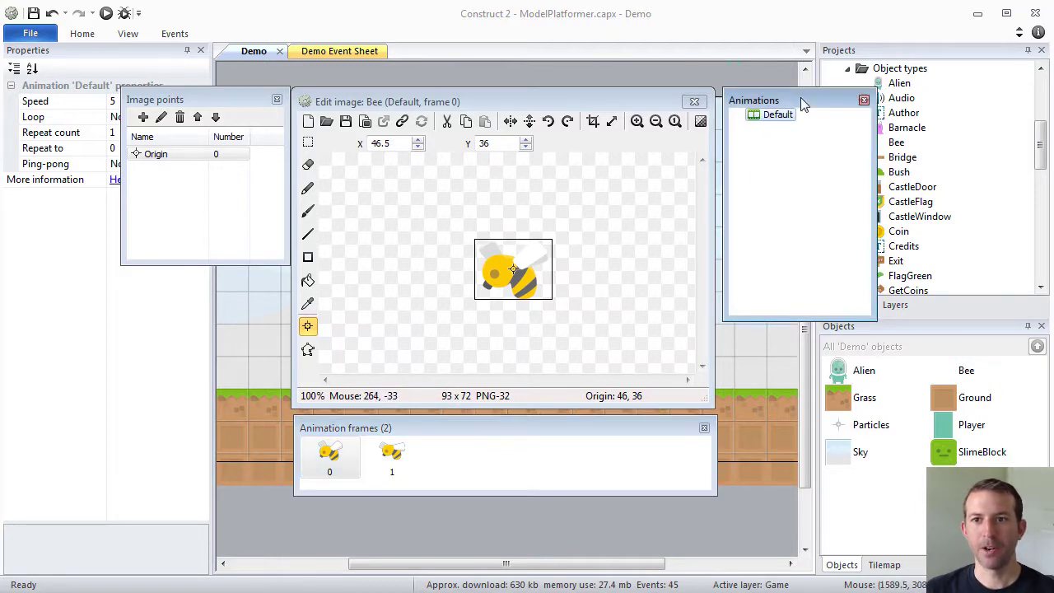
{"action": "left_click", "coordinate": [770, 115]}
{"action": "left_click_drag", "start_coordinate": [245, 102], "coordinate": [218, 293]}
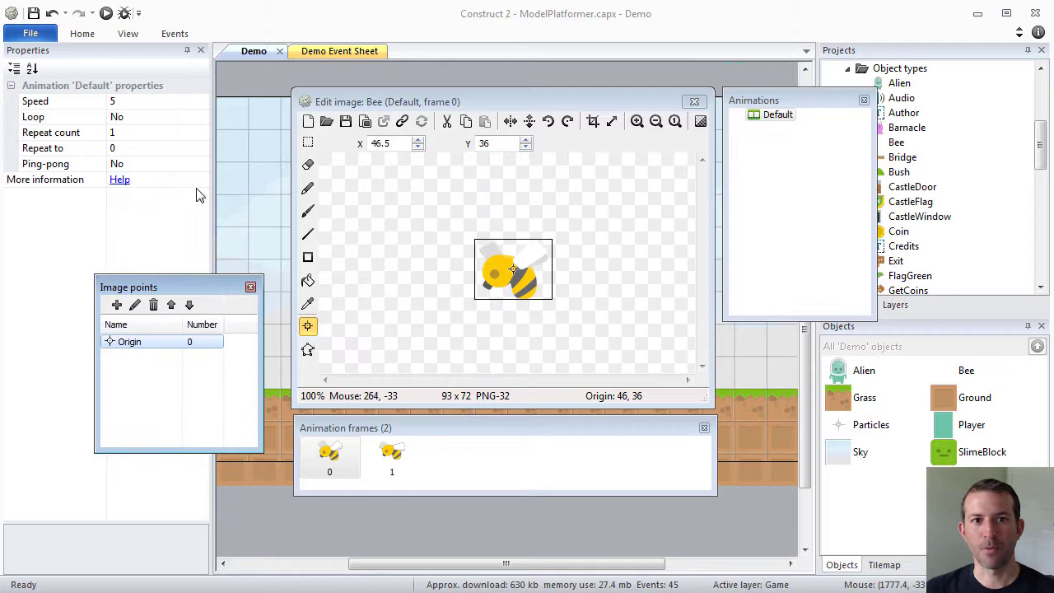
{"action": "left_click", "coordinate": [130, 119]}
{"action": "left_click", "coordinate": [200, 118]}
{"action": "left_click", "coordinate": [124, 145]}
{"action": "left_click", "coordinate": [397, 91]}
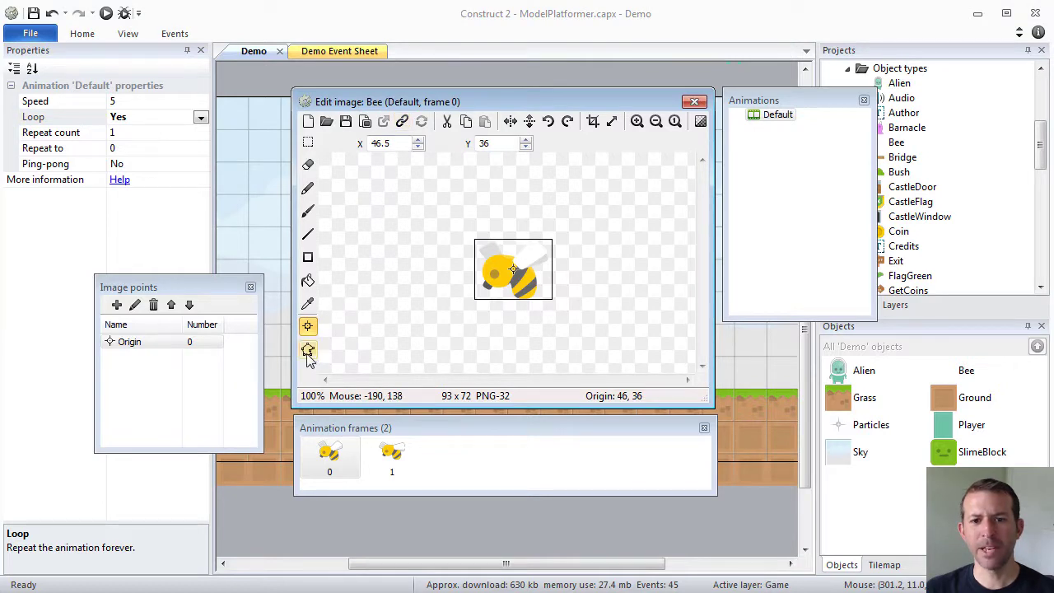
Guess a collision polygon around the bee and apply it to the whole animation
{"action": "left_click", "coordinate": [308, 351]}
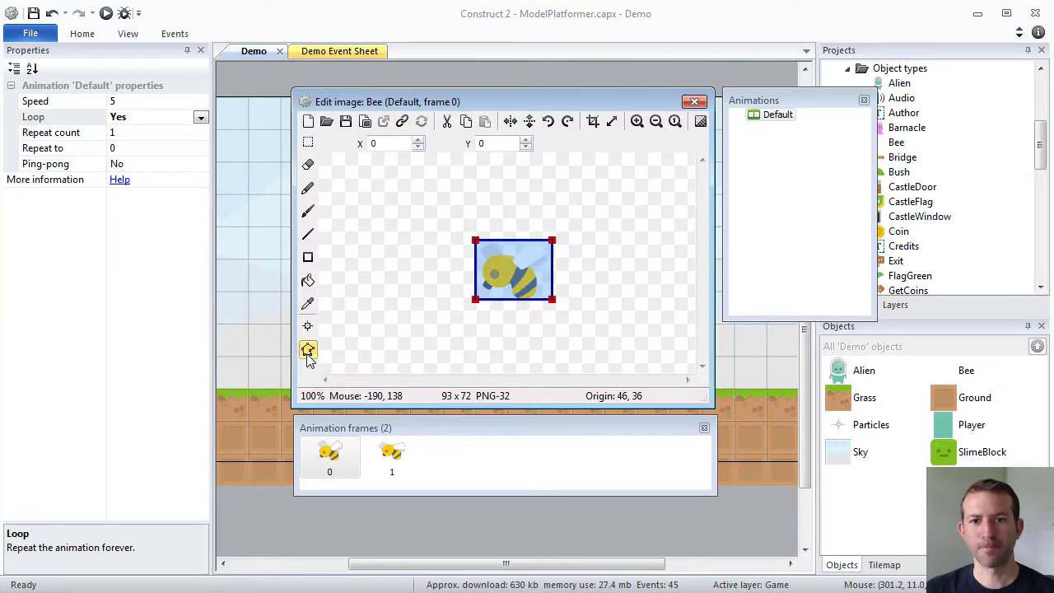
{"action": "right_click", "coordinate": [517, 282]}
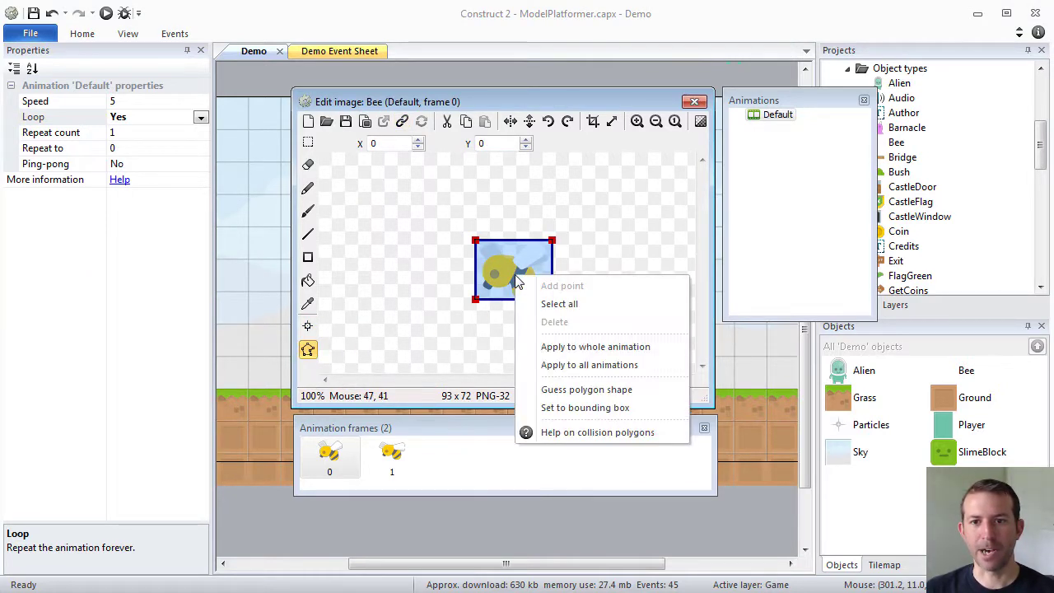
{"action": "left_click", "coordinate": [564, 389]}
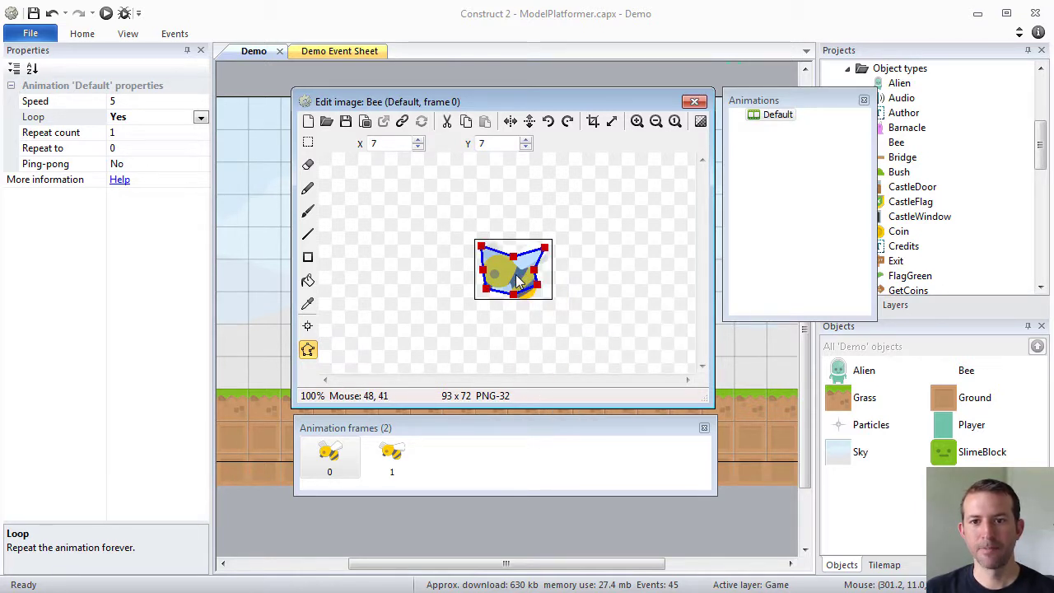
{"action": "left_click", "coordinate": [392, 455]}
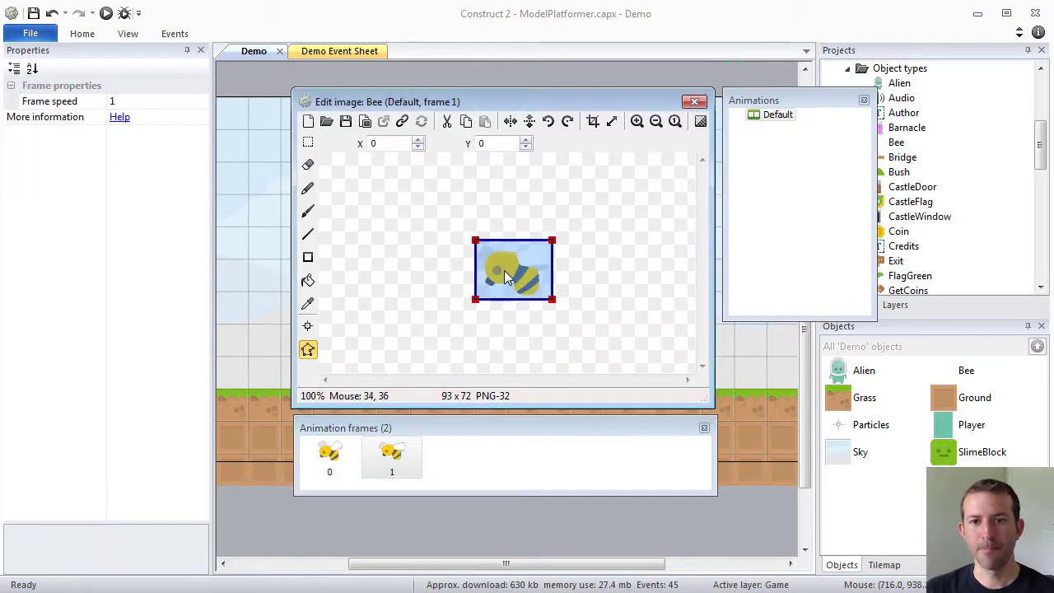
{"action": "right_click", "coordinate": [506, 277]}
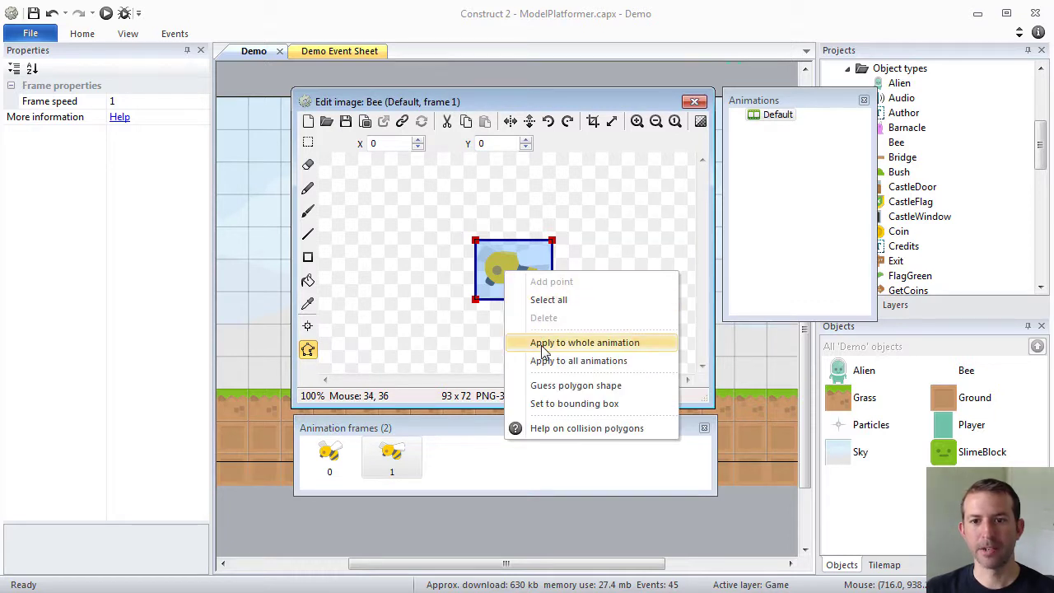
{"action": "left_click", "coordinate": [350, 465]}
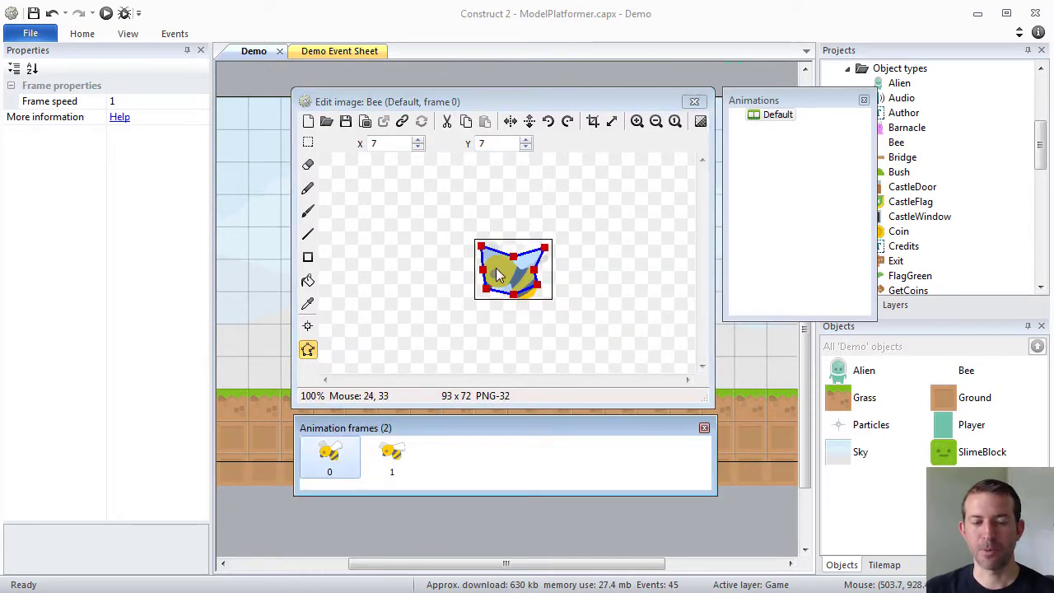
{"action": "left_click", "coordinate": [392, 457]}
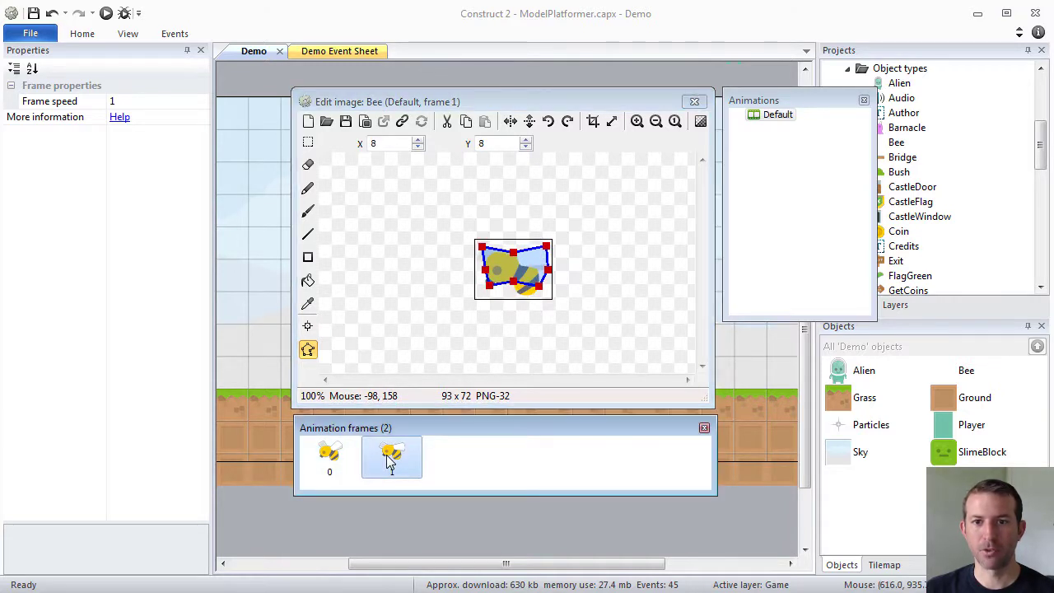
{"action": "left_click", "coordinate": [323, 461]}
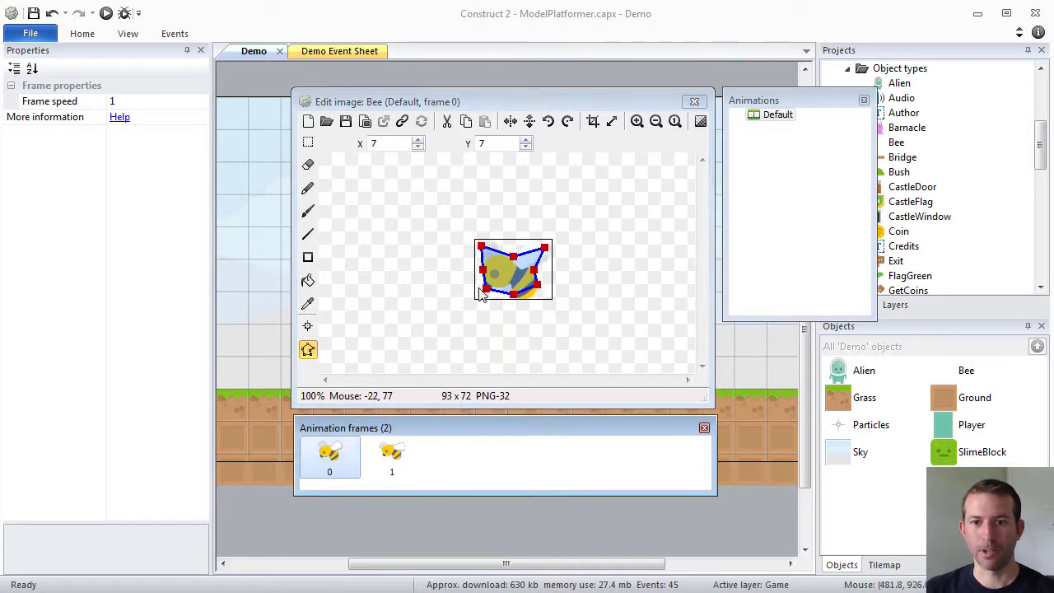
Apply the bee's Origin point (47, 36) to all animations
{"action": "left_click", "coordinate": [307, 327]}
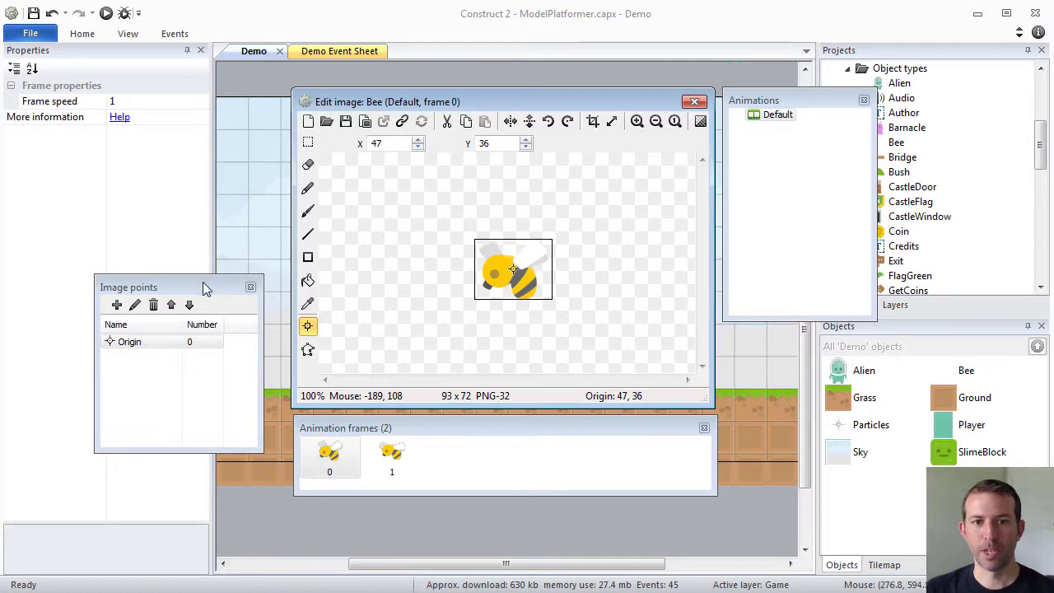
{"action": "left_click_drag", "start_coordinate": [205, 277], "coordinate": [228, 98]}
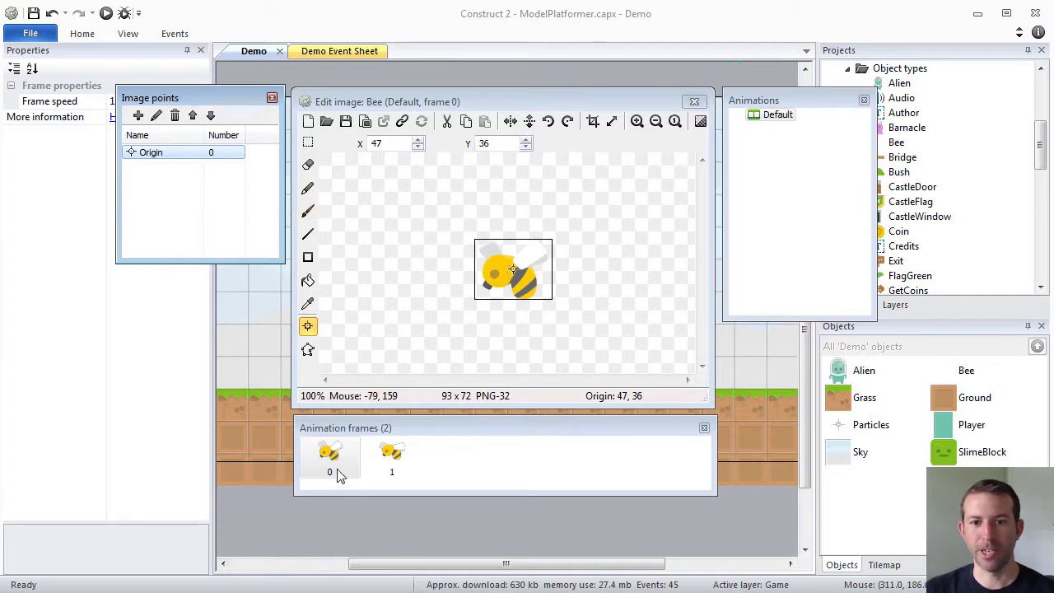
{"action": "left_click", "coordinate": [494, 286]}
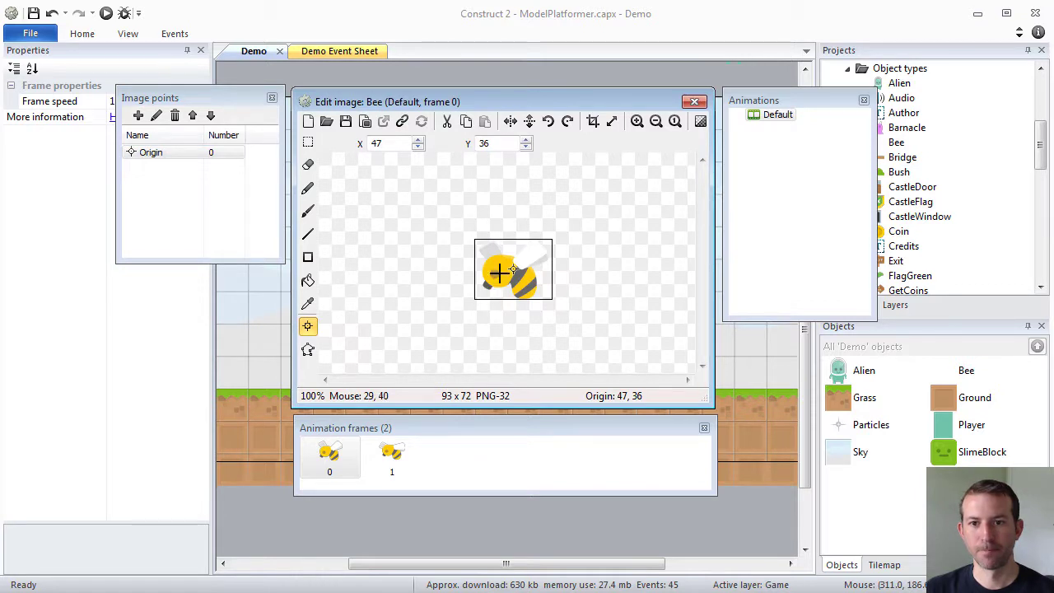
{"action": "left_click", "coordinate": [196, 152]}
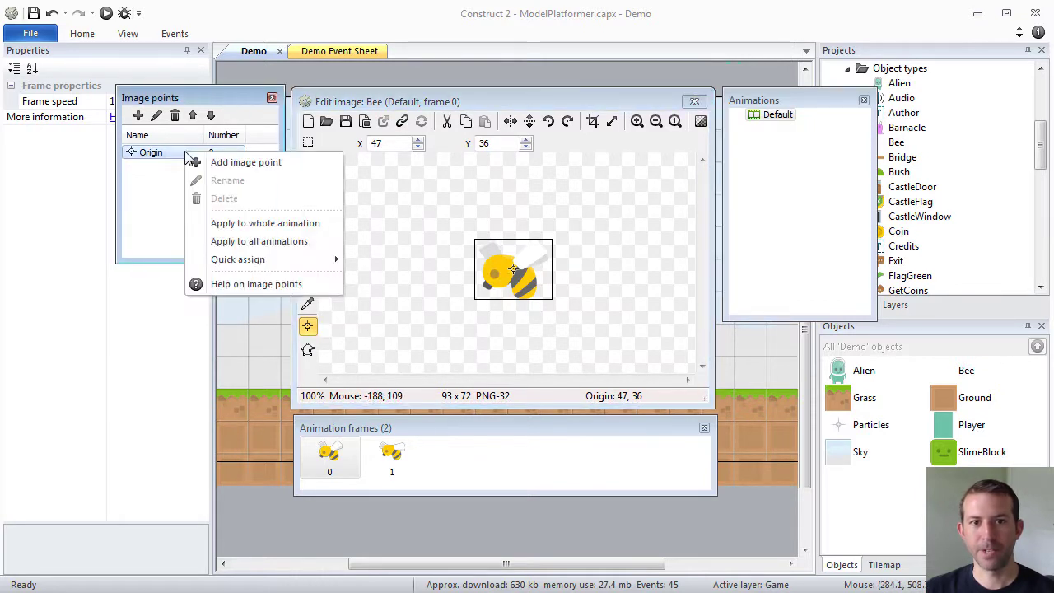
{"action": "left_click", "coordinate": [284, 223]}
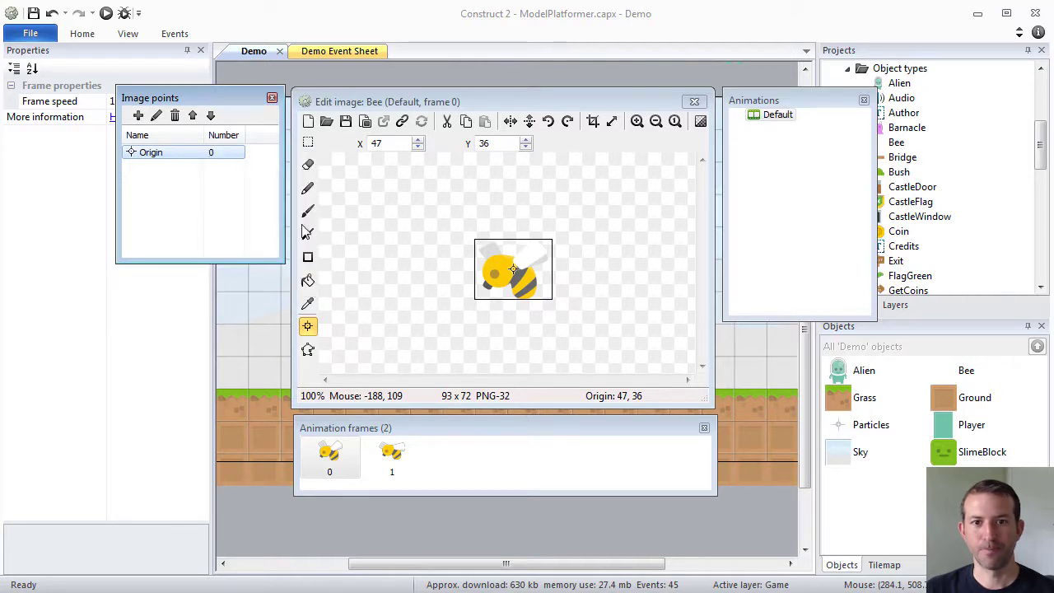
{"action": "left_click", "coordinate": [394, 453]}
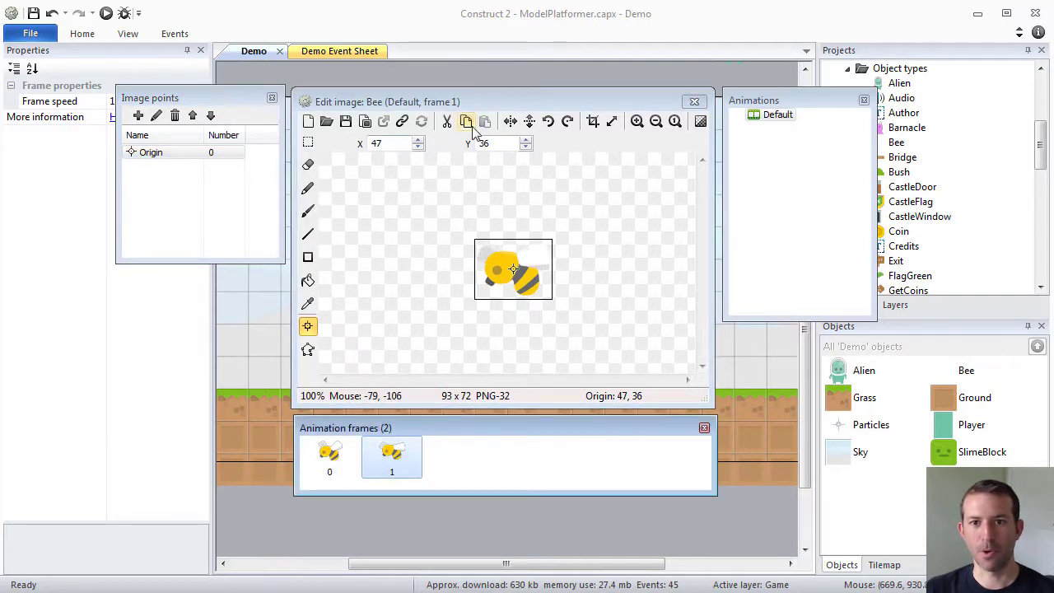
Preview the two-frame Default bee animation, then close the preview
{"action": "right_click", "coordinate": [763, 117]}
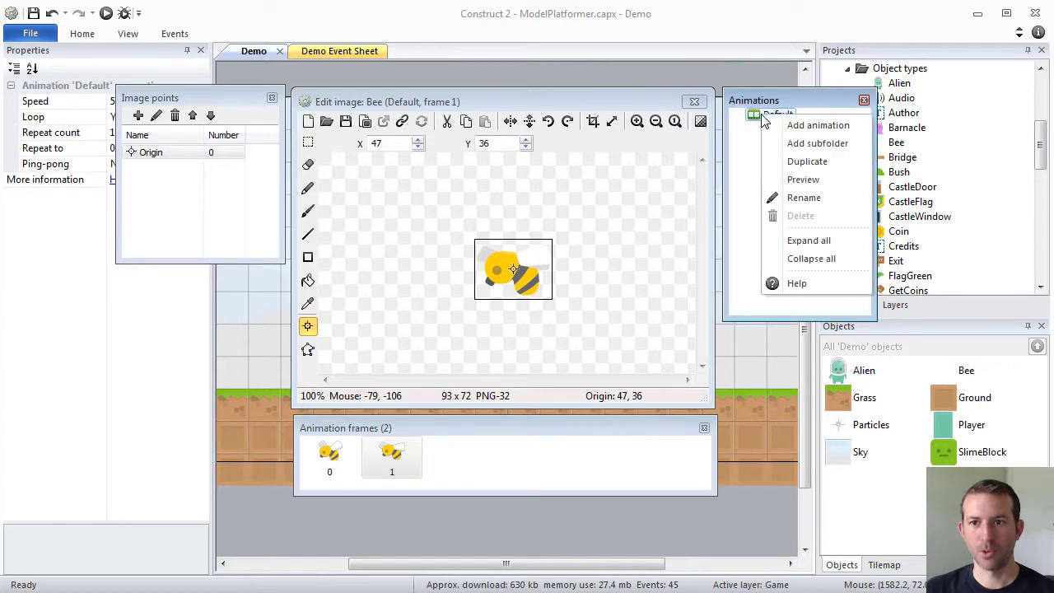
{"action": "left_click", "coordinate": [786, 179]}
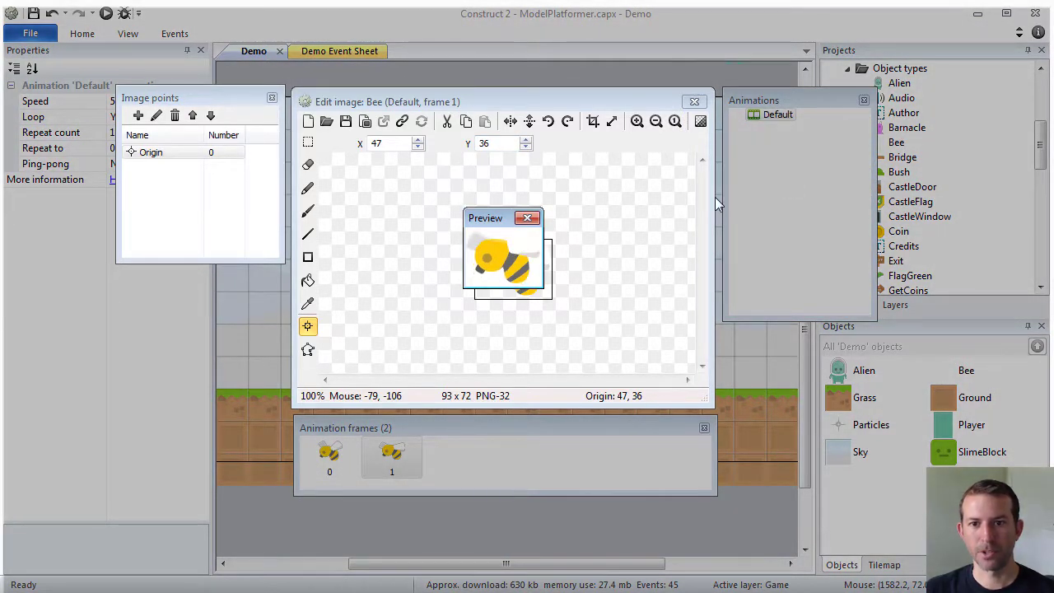
{"action": "left_click", "coordinate": [527, 217]}
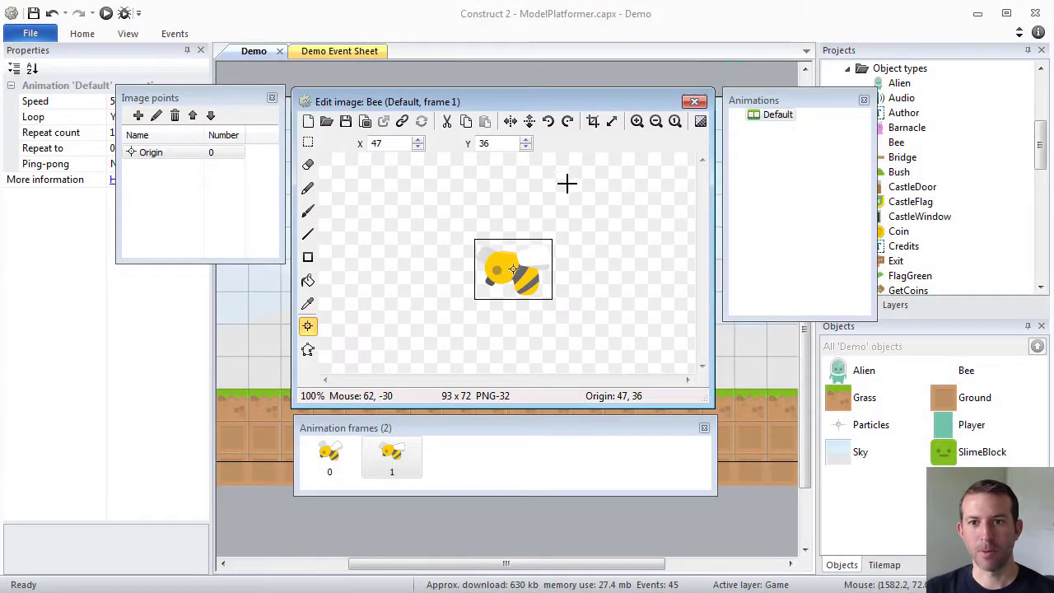
Close the image editor and position the upright Bee instances in the sky above the slime blocks
{"action": "left_click", "coordinate": [693, 102]}
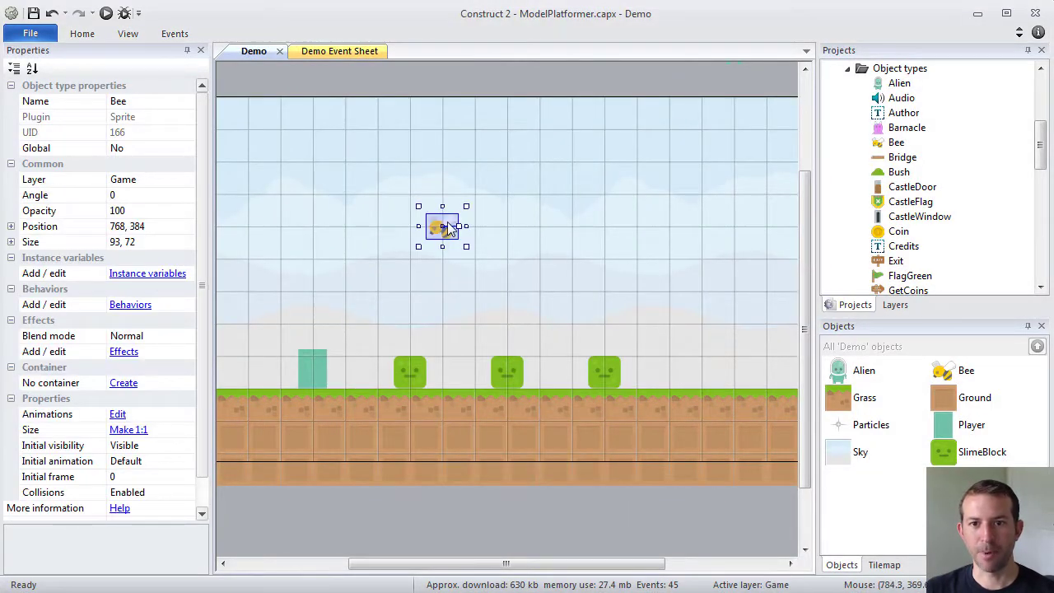
{"action": "left_click_drag", "start_coordinate": [447, 228], "coordinate": [619, 249]}
{"action": "key", "text": "ctrl+z"}
{"action": "left_click", "coordinate": [404, 298]}
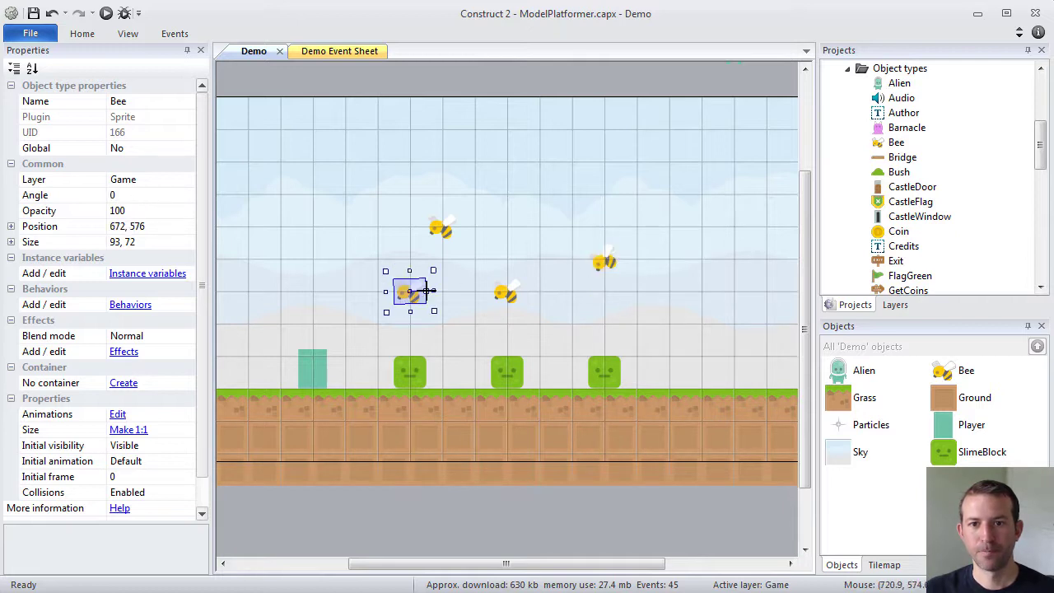
{"action": "left_click_drag", "start_coordinate": [423, 284], "coordinate": [441, 269]}
{"action": "key", "text": "ctrl+z"}
{"action": "left_click_drag", "start_coordinate": [441, 229], "coordinate": [589, 171]}
{"action": "key", "text": "ctrl+z"}
{"action": "left_click", "coordinate": [454, 163]}
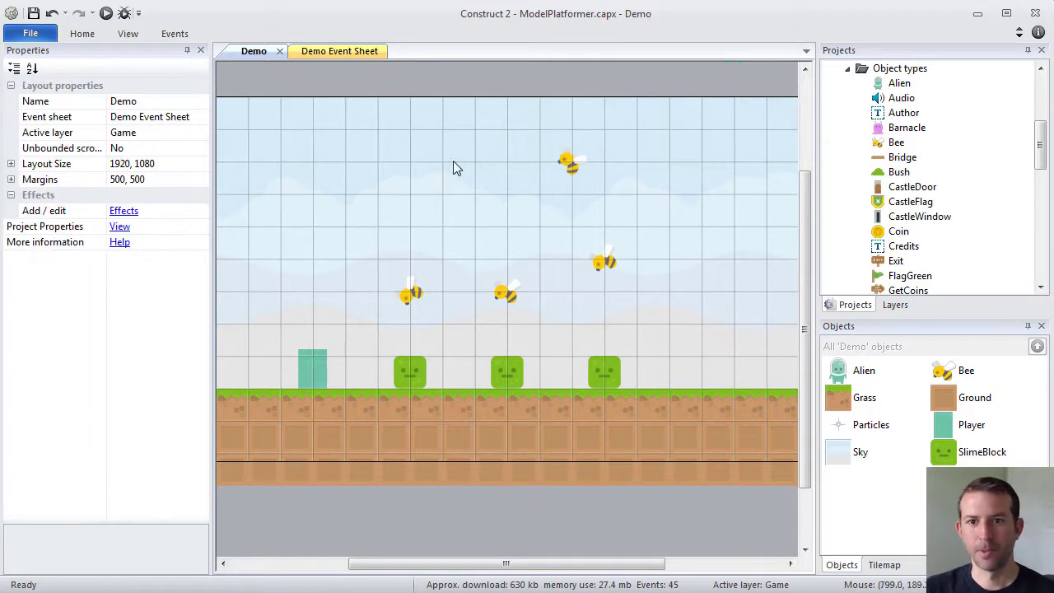
Preview the Demo layout in Chrome to see four bees over the slime blocks, then return to Construct 2
{"action": "left_click", "coordinate": [106, 13]}
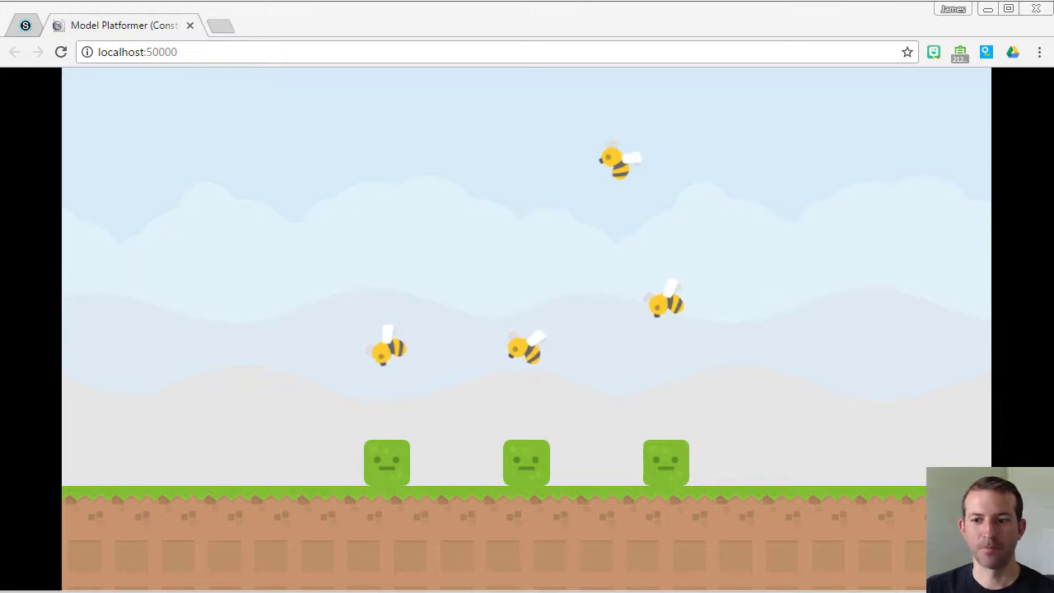
{"action": "key", "text": "alt+Tab"}
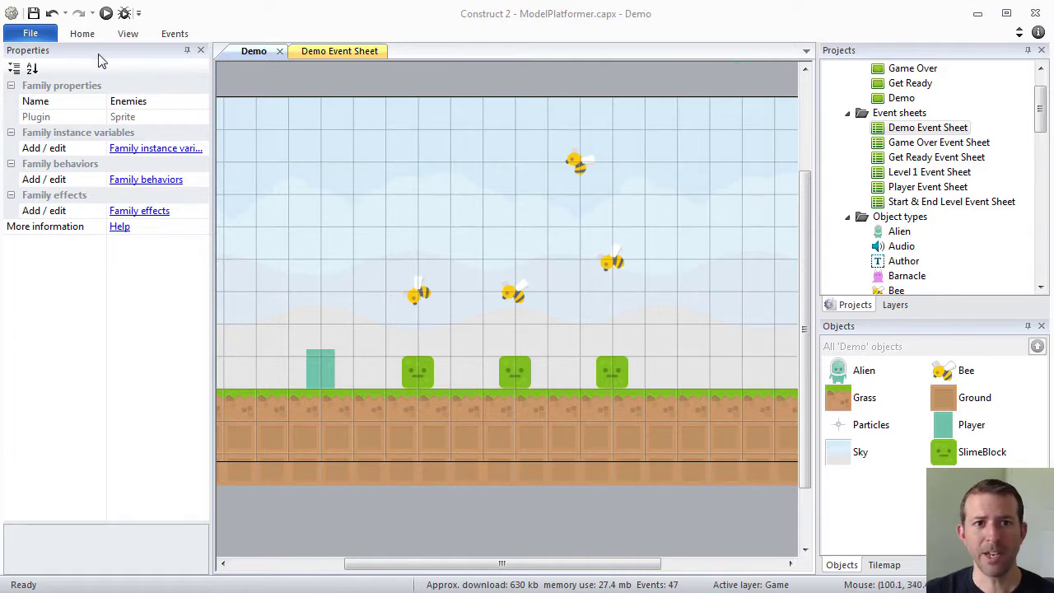
{"action": "left_click", "coordinate": [106, 13]}
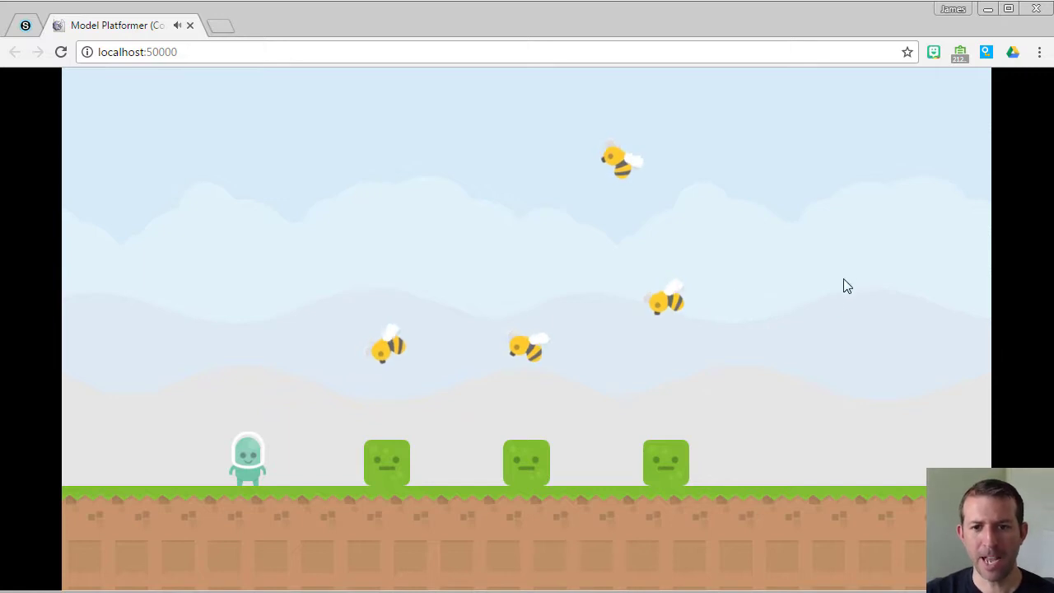
{"action": "key", "text": "Left"}
{"action": "key", "text": "Right"}
{"action": "key", "text": "Right"}
{"action": "key", "text": "Left"}
{"action": "key", "text": "Up"}
{"action": "key", "text": "Right"}
{"action": "key", "text": "Left"}
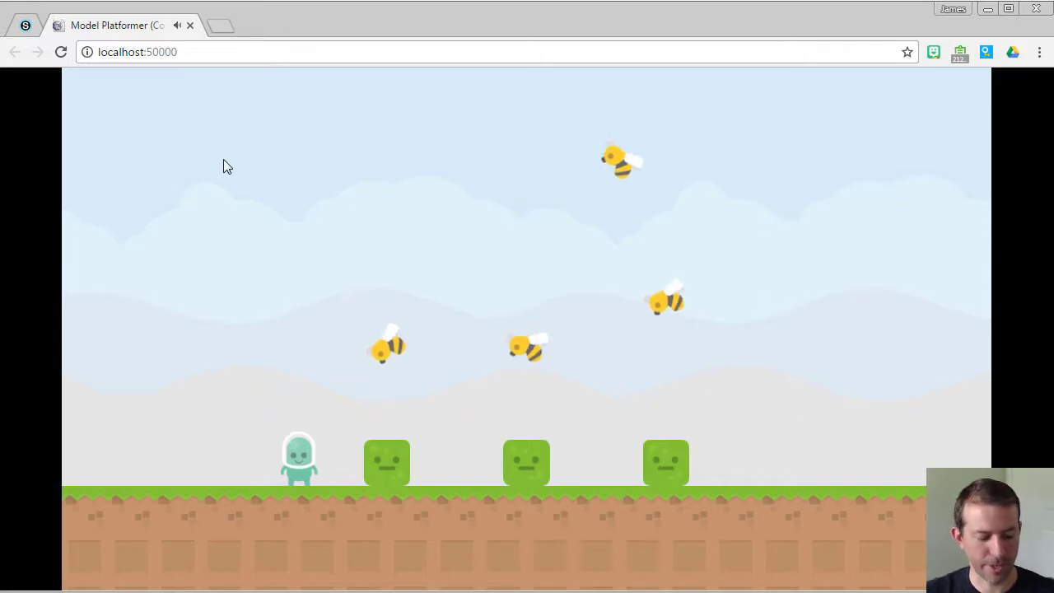
{"action": "key", "text": "alt+Tab"}
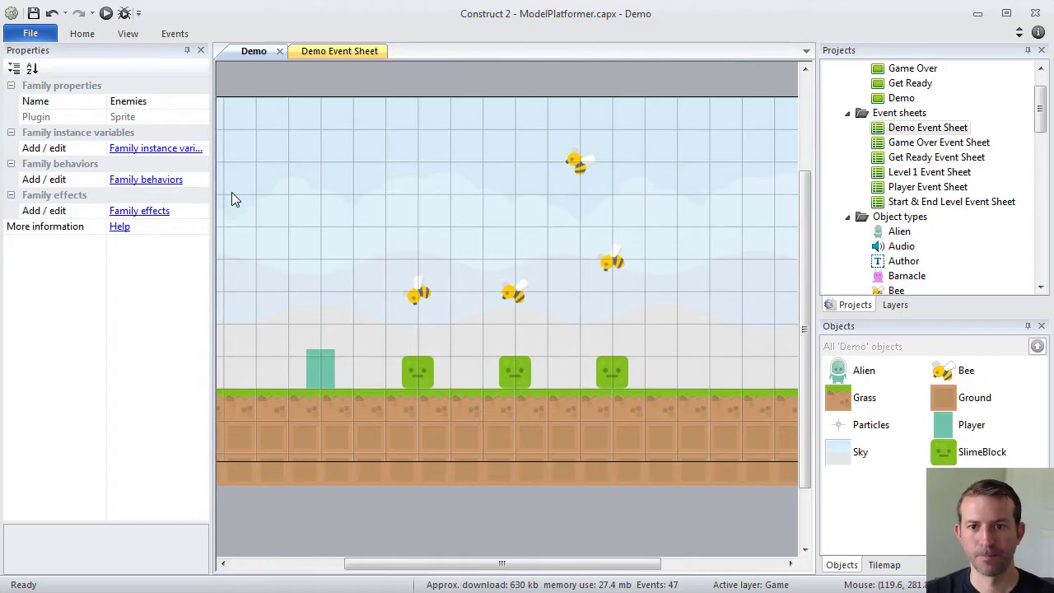
In the Demo Event Sheet, add event 1: Player On collision with Bee
{"action": "left_click", "coordinate": [341, 54]}
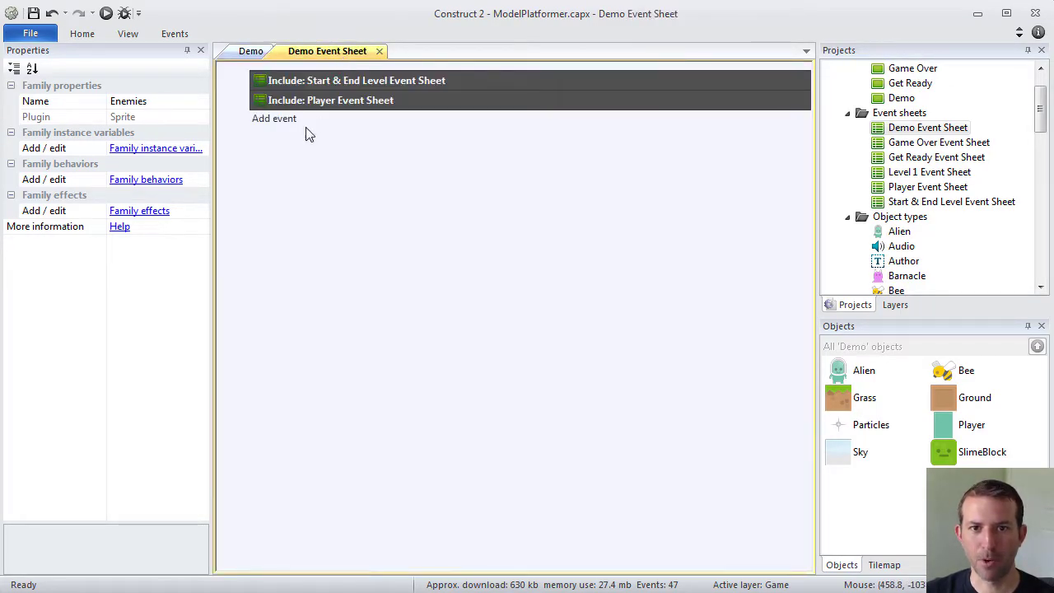
{"action": "left_click", "coordinate": [280, 120]}
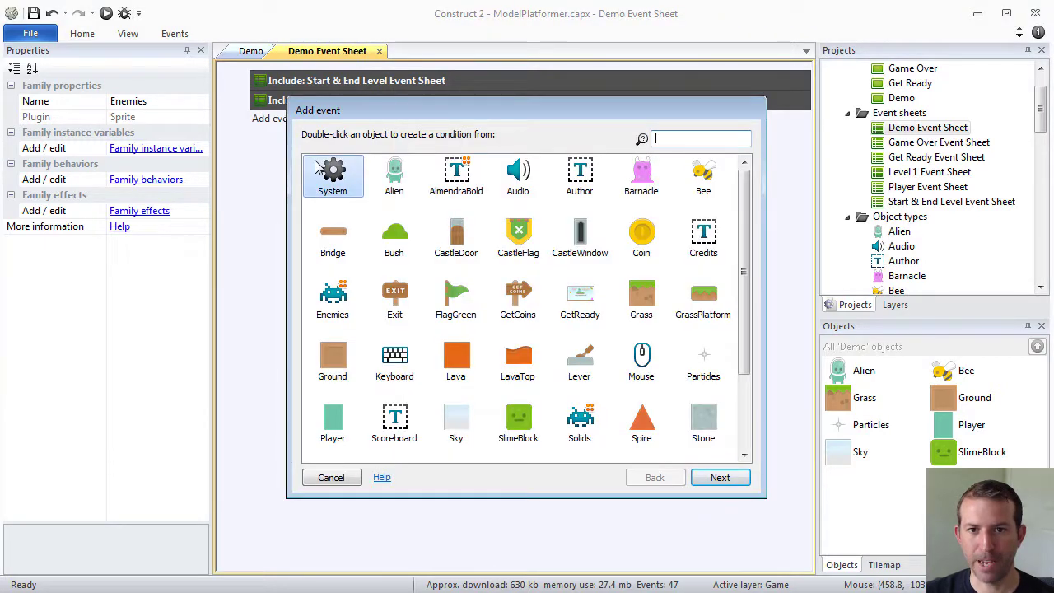
{"action": "left_click", "coordinate": [346, 187]}
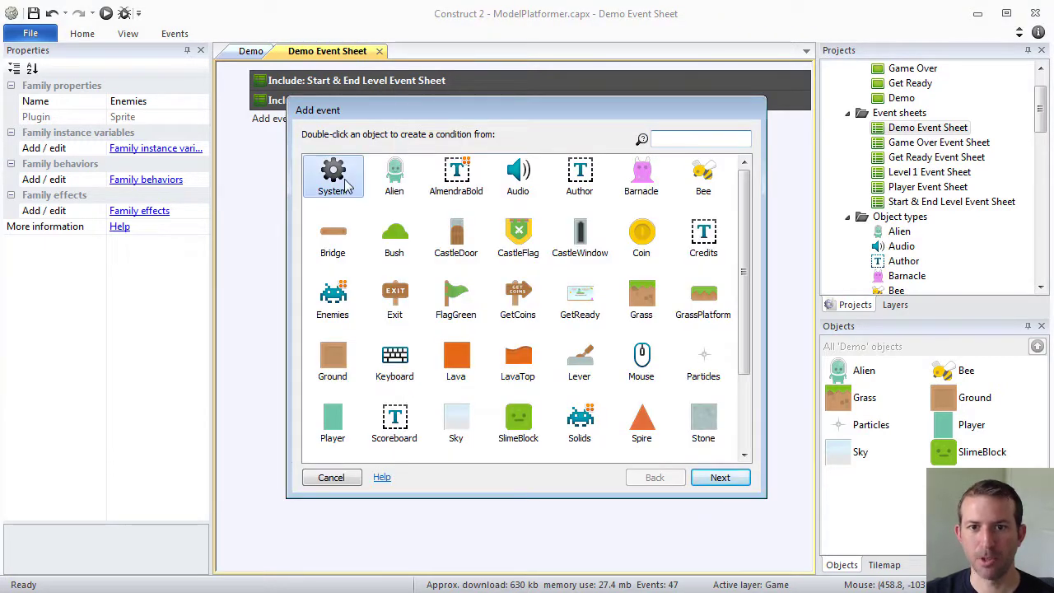
{"action": "double_click", "coordinate": [334, 422]}
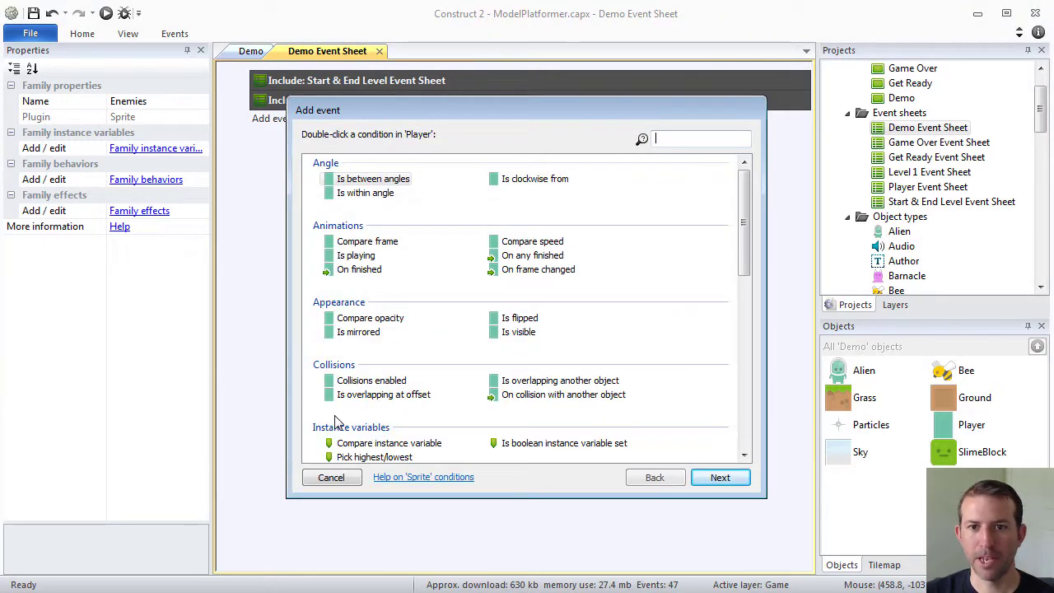
{"action": "double_click", "coordinate": [513, 399]}
{"action": "left_click", "coordinate": [520, 301]}
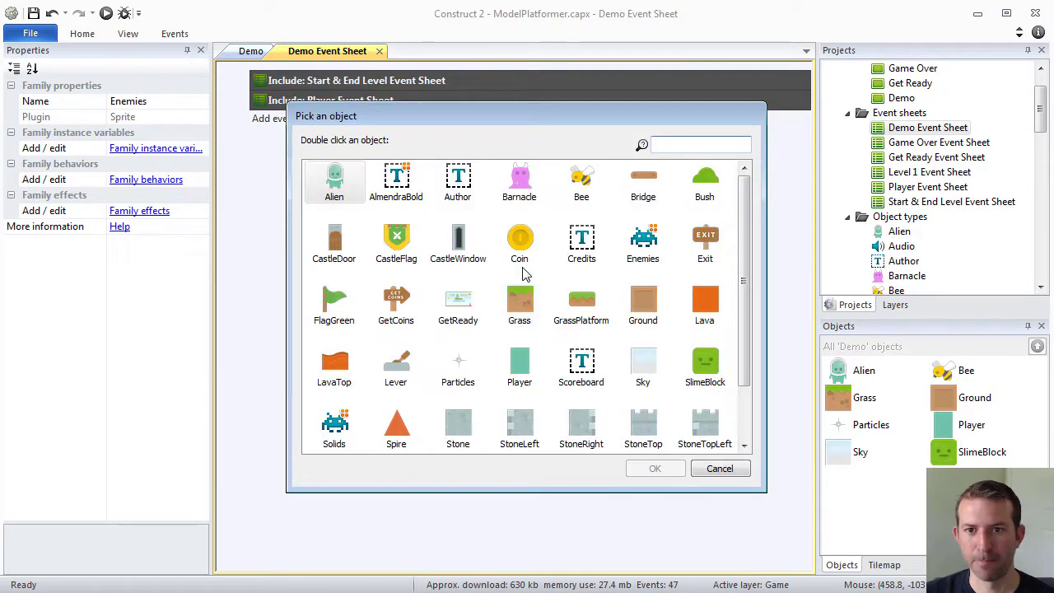
{"action": "double_click", "coordinate": [579, 188]}
{"action": "left_click", "coordinate": [662, 370]}
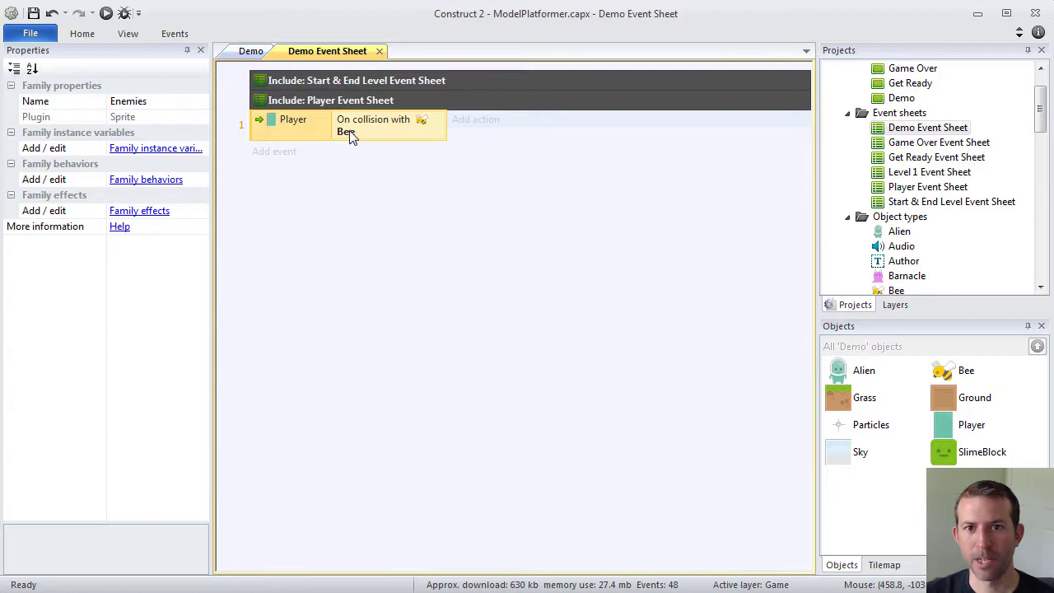
Add an Alien: Destroy action to the Bee collision event
{"action": "left_click", "coordinate": [461, 121]}
{"action": "left_click", "coordinate": [399, 179]}
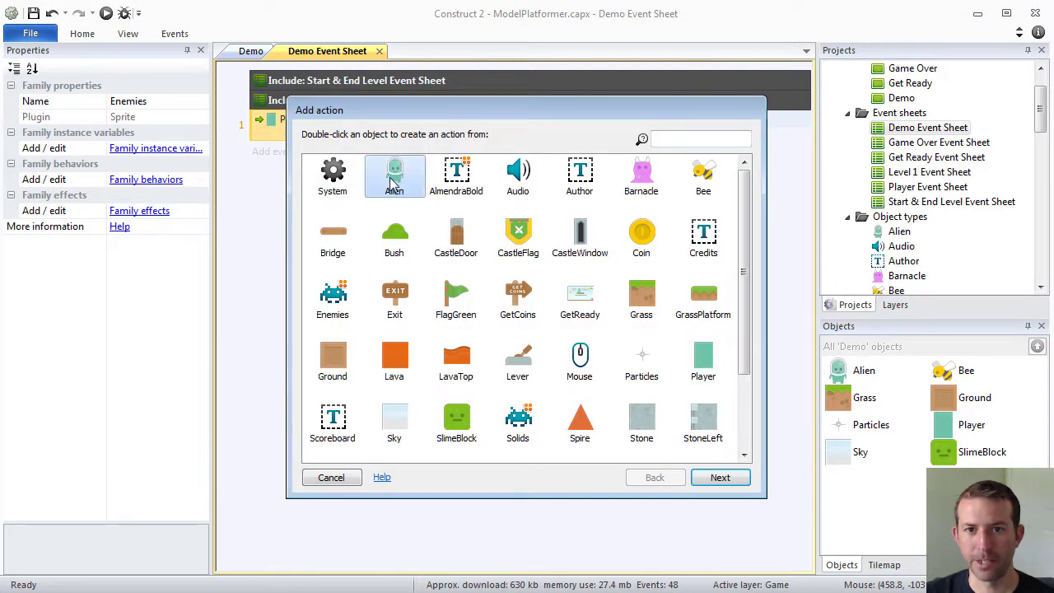
{"action": "double_click", "coordinate": [393, 182]}
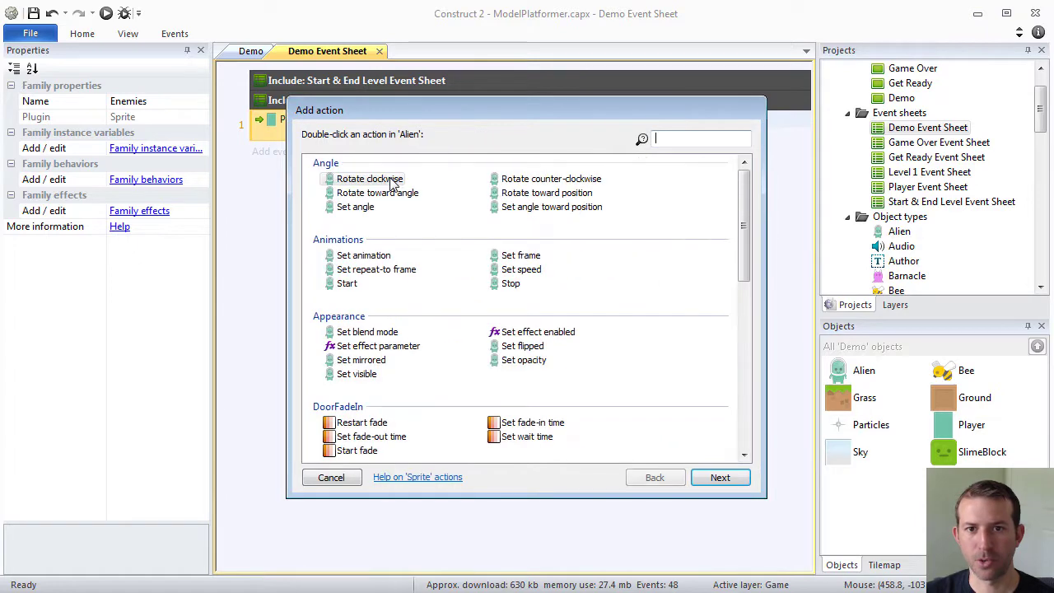
{"action": "left_click", "coordinate": [374, 256]}
{"action": "scroll", "coordinate": [377, 270], "scroll_direction": "down", "scroll_amount": 4}
{"action": "scroll", "coordinate": [377, 267], "scroll_direction": "up", "scroll_amount": 2}
{"action": "scroll", "coordinate": [374, 268], "scroll_direction": "up", "scroll_amount": 2}
{"action": "scroll", "coordinate": [372, 259], "scroll_direction": "down", "scroll_amount": 5}
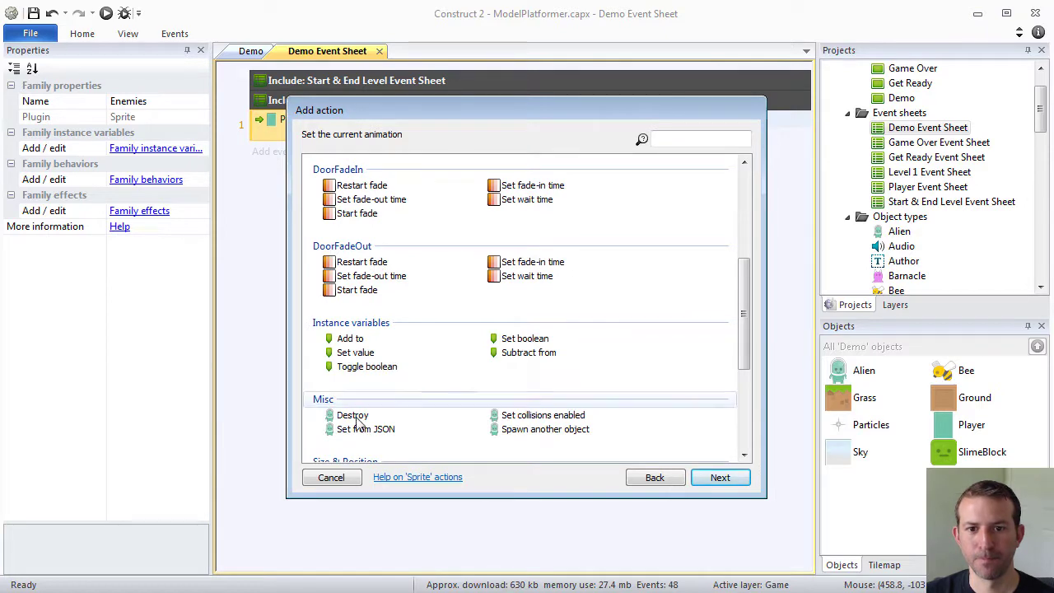
{"action": "double_click", "coordinate": [352, 416]}
Add Player actions to spawn Particles and then destroy the Player
{"action": "left_click", "coordinate": [473, 138]}
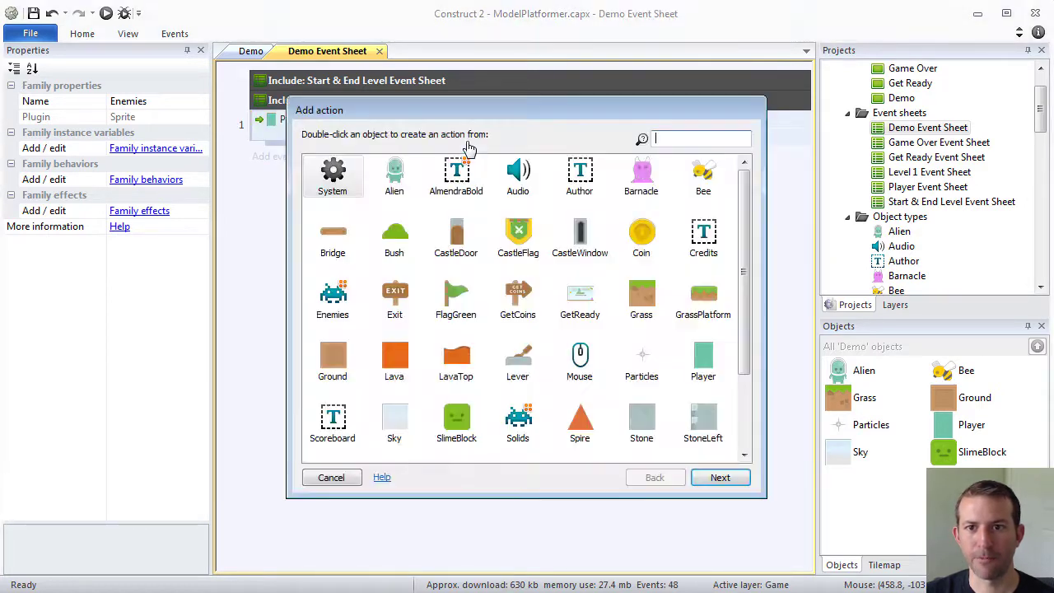
{"action": "double_click", "coordinate": [710, 362]}
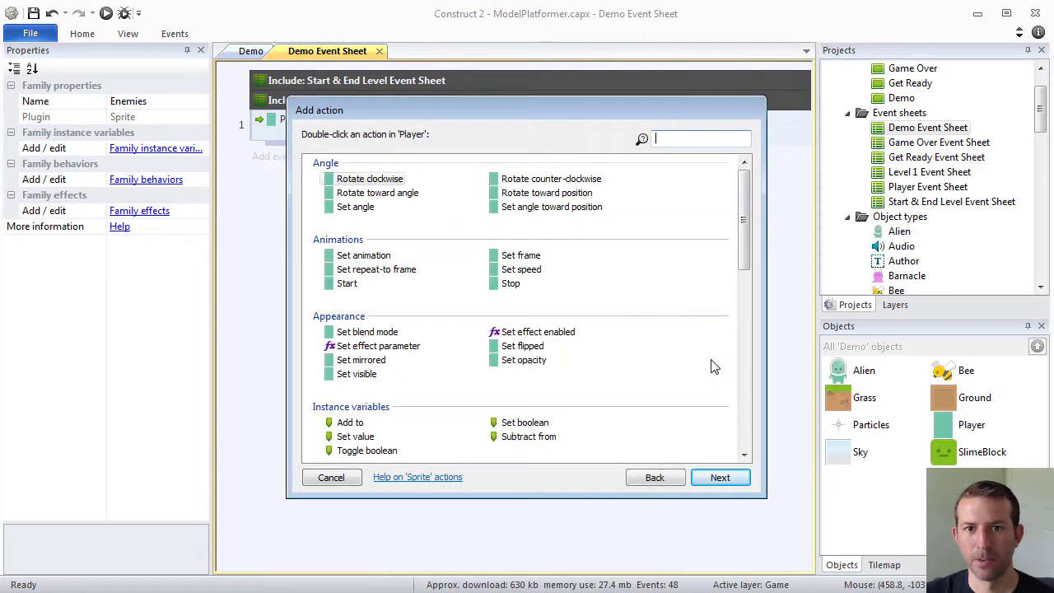
{"action": "left_click_drag", "start_coordinate": [743, 230], "coordinate": [744, 281]}
{"action": "double_click", "coordinate": [543, 338]}
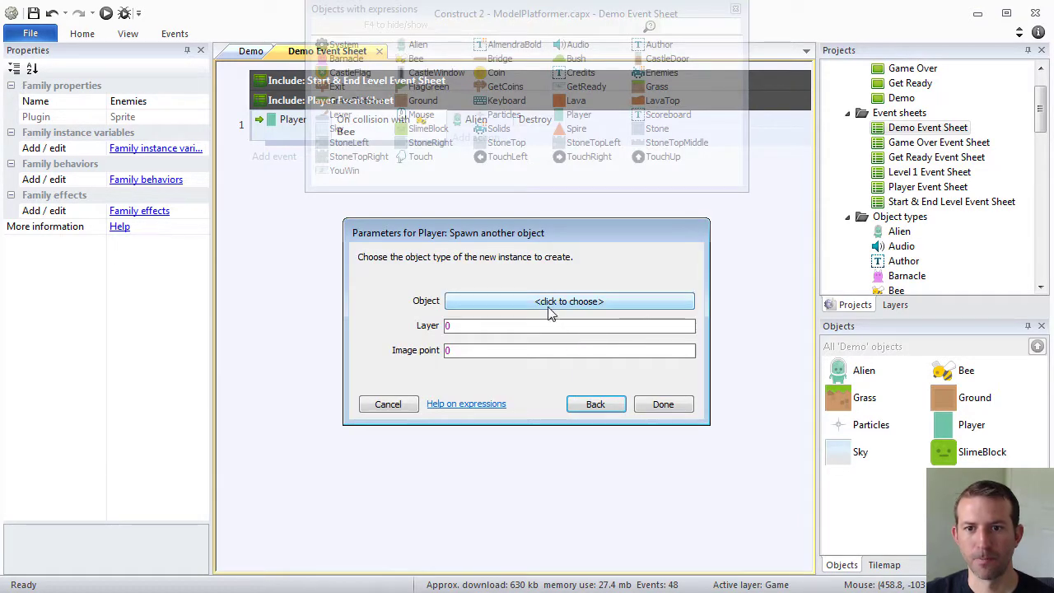
{"action": "left_click", "coordinate": [549, 307]}
{"action": "left_click_drag", "start_coordinate": [739, 226], "coordinate": [743, 321]}
{"action": "double_click", "coordinate": [458, 298]}
{"action": "left_click", "coordinate": [664, 420]}
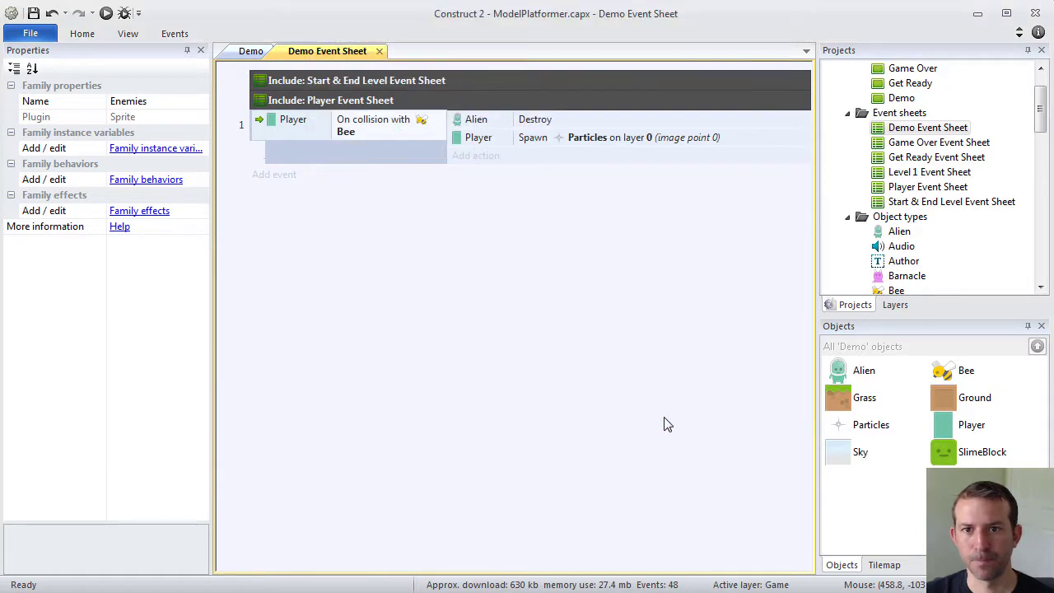
{"action": "left_click", "coordinate": [474, 156]}
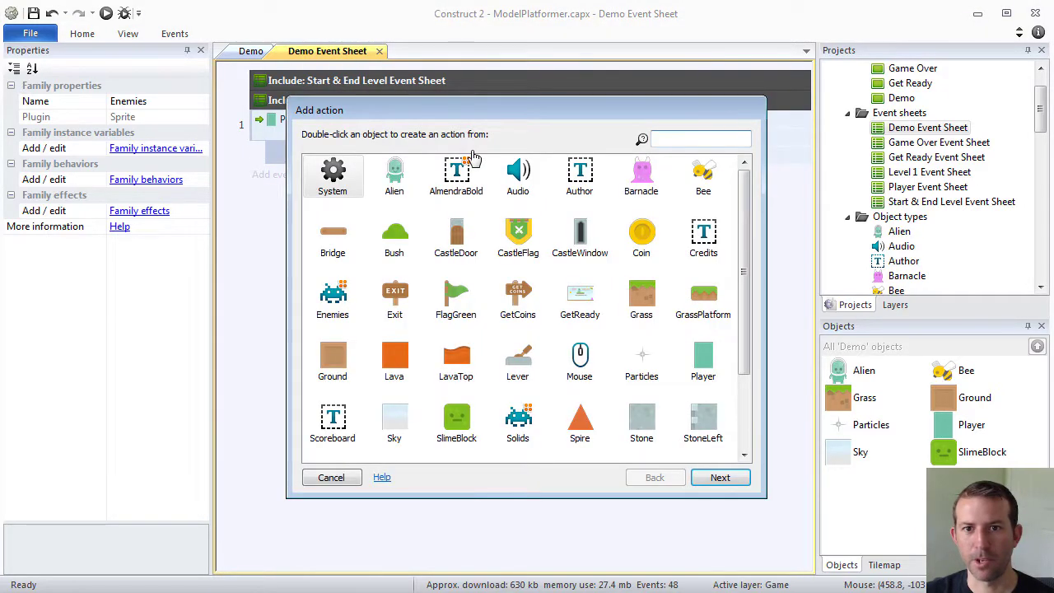
{"action": "double_click", "coordinate": [701, 359]}
{"action": "left_click_drag", "start_coordinate": [744, 228], "coordinate": [746, 284]}
{"action": "double_click", "coordinate": [368, 345]}
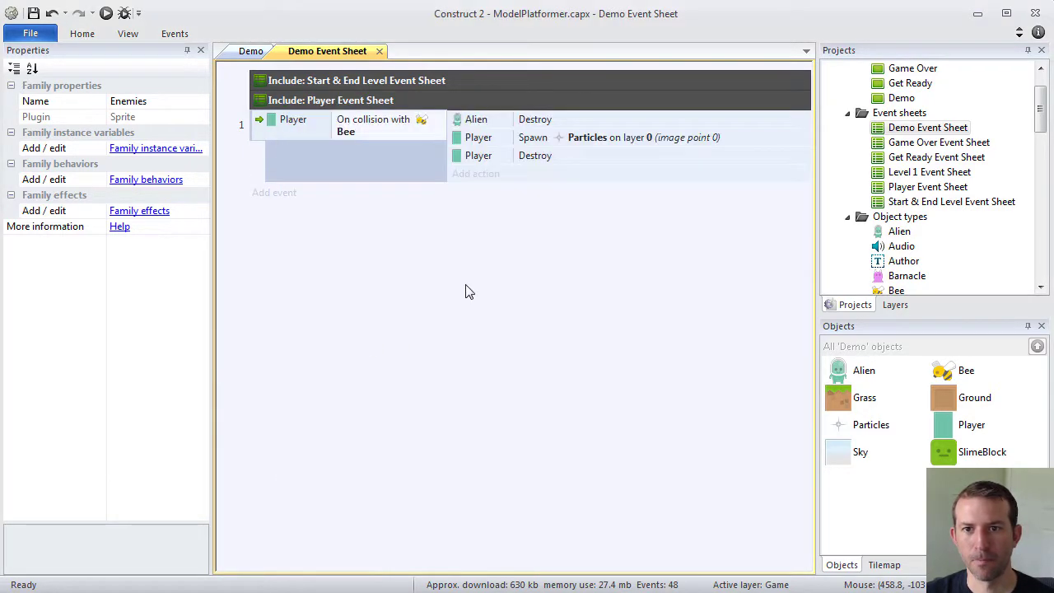
Add System actions Wait 3.0 seconds and Restart layout
{"action": "left_click", "coordinate": [474, 174]}
{"action": "double_click", "coordinate": [345, 188]}
{"action": "left_click_drag", "start_coordinate": [743, 241], "coordinate": [741, 389]}
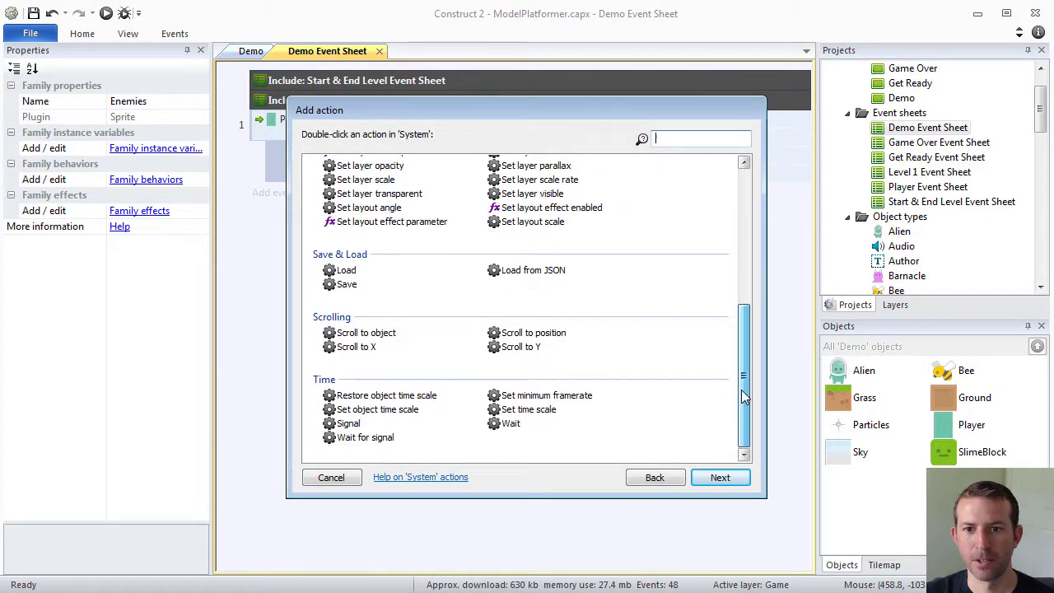
{"action": "left_click", "coordinate": [509, 425]}
{"action": "double_click", "coordinate": [510, 425]}
{"action": "key", "text": "BackSpace"}
{"action": "type", "text": "3.0"}
{"action": "key", "text": "Return"}
{"action": "left_click", "coordinate": [482, 194]}
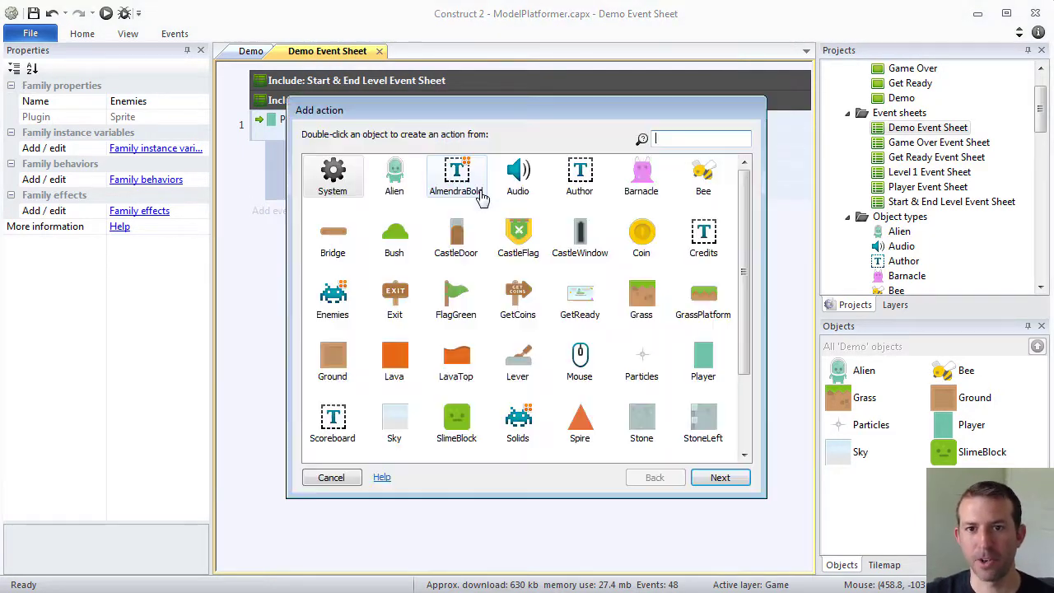
{"action": "double_click", "coordinate": [335, 175]}
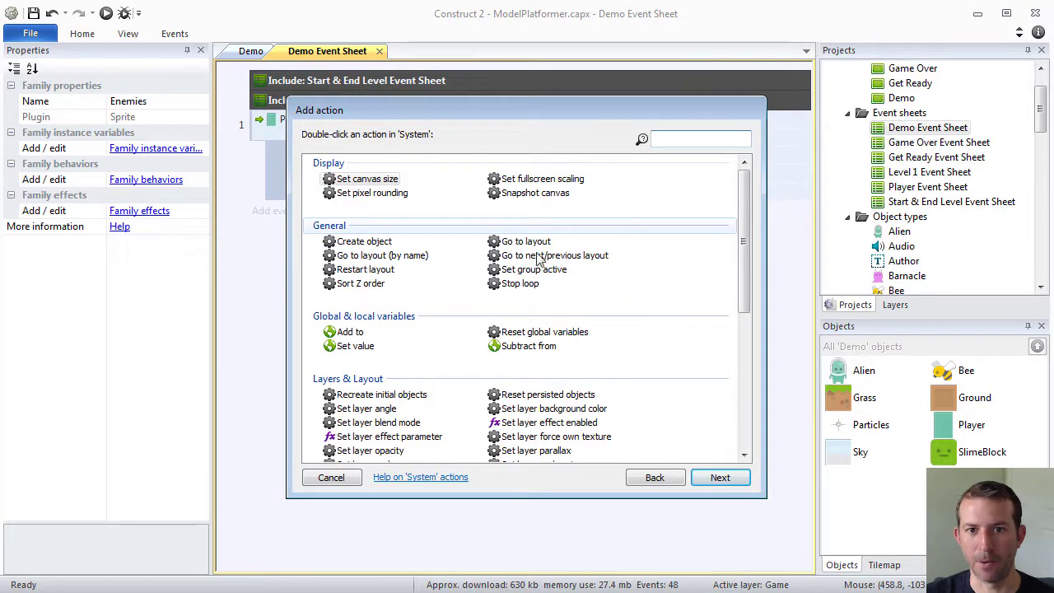
{"action": "double_click", "coordinate": [381, 274]}
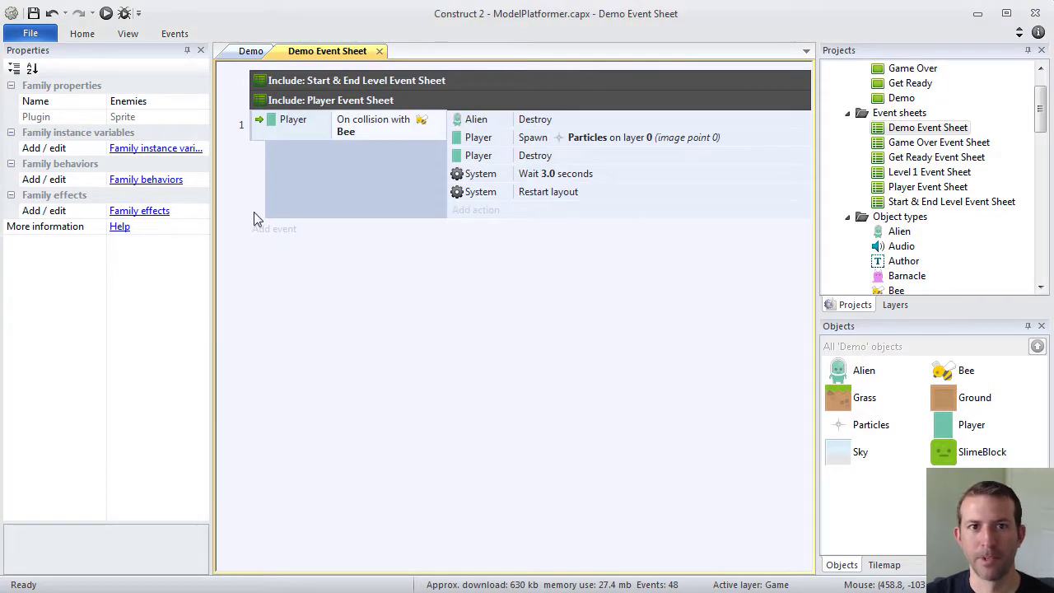
{"action": "left_click", "coordinate": [105, 14]}
{"action": "key", "text": "F5"}
{"action": "key", "text": "Right"}
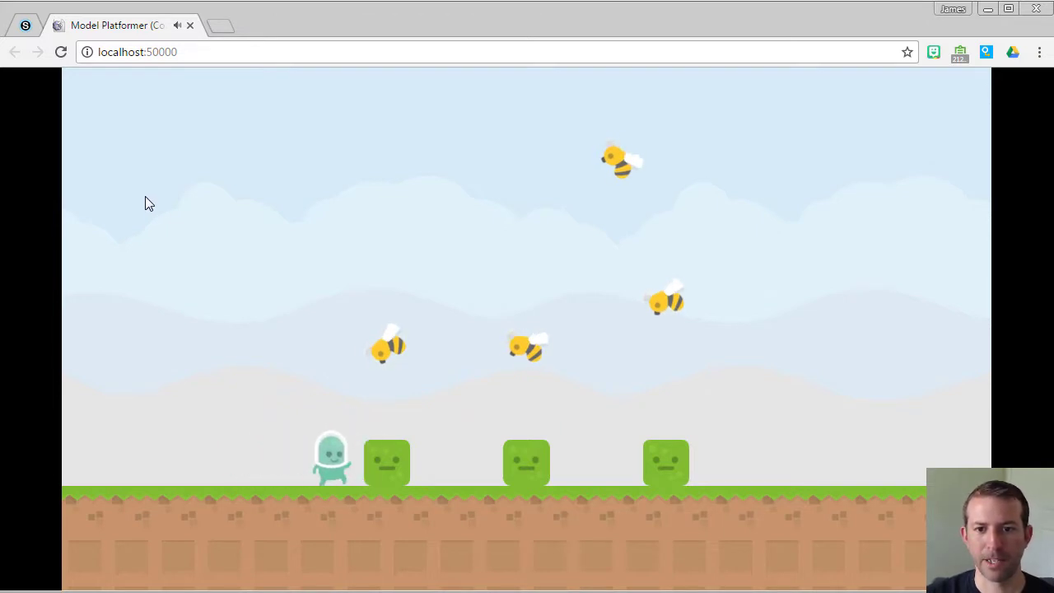
{"action": "key", "text": "Up"}
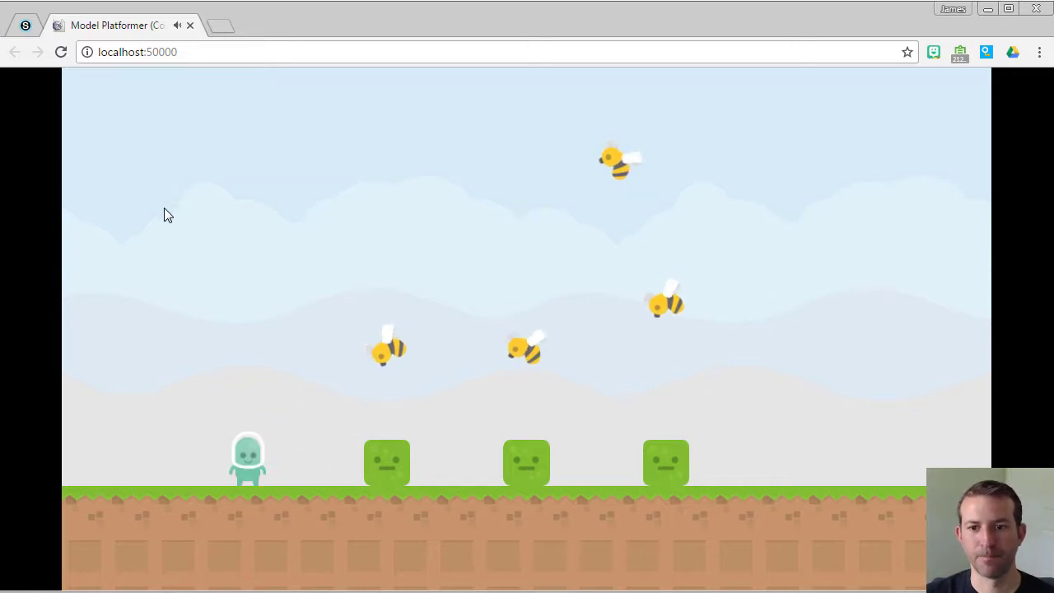
{"action": "key", "text": "alt+Tab"}
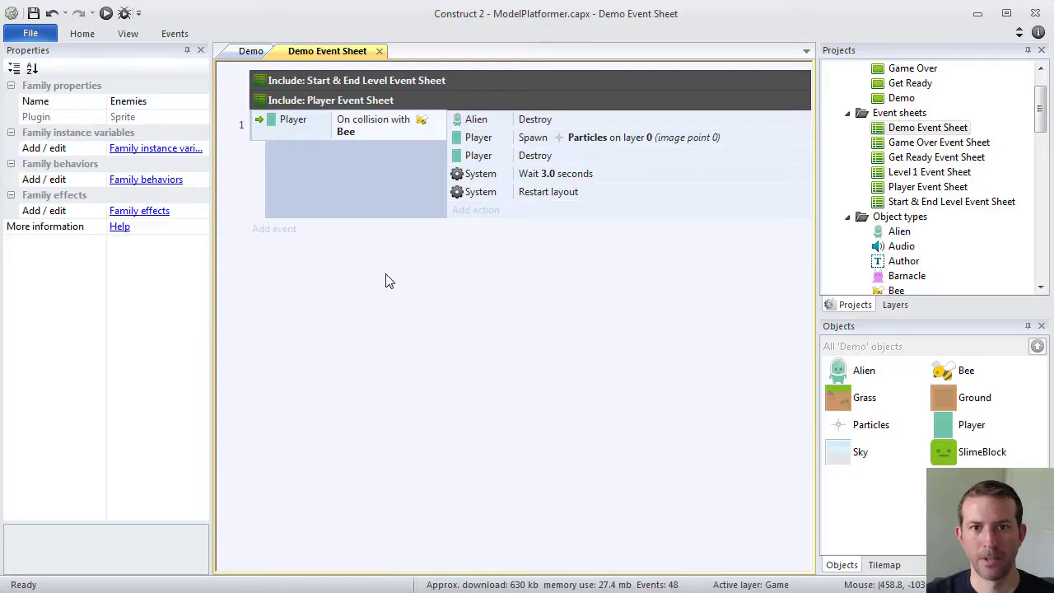
Add a second condition to event 1: Player On collision with SlimeBlock
{"action": "left_click", "coordinate": [290, 116]}
{"action": "right_click", "coordinate": [291, 122]}
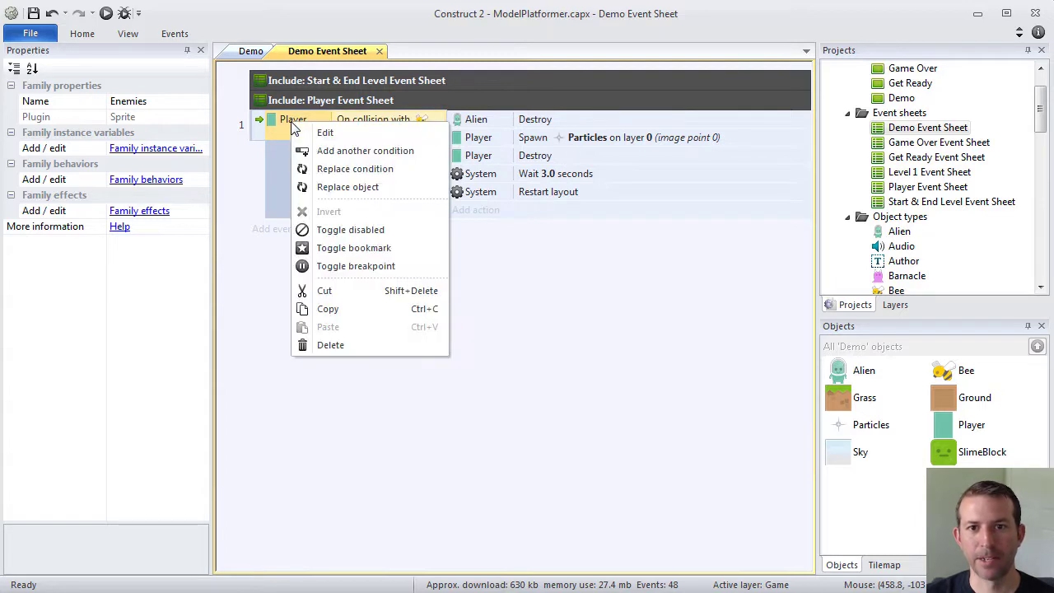
{"action": "left_click", "coordinate": [262, 129]}
{"action": "right_click", "coordinate": [262, 129]}
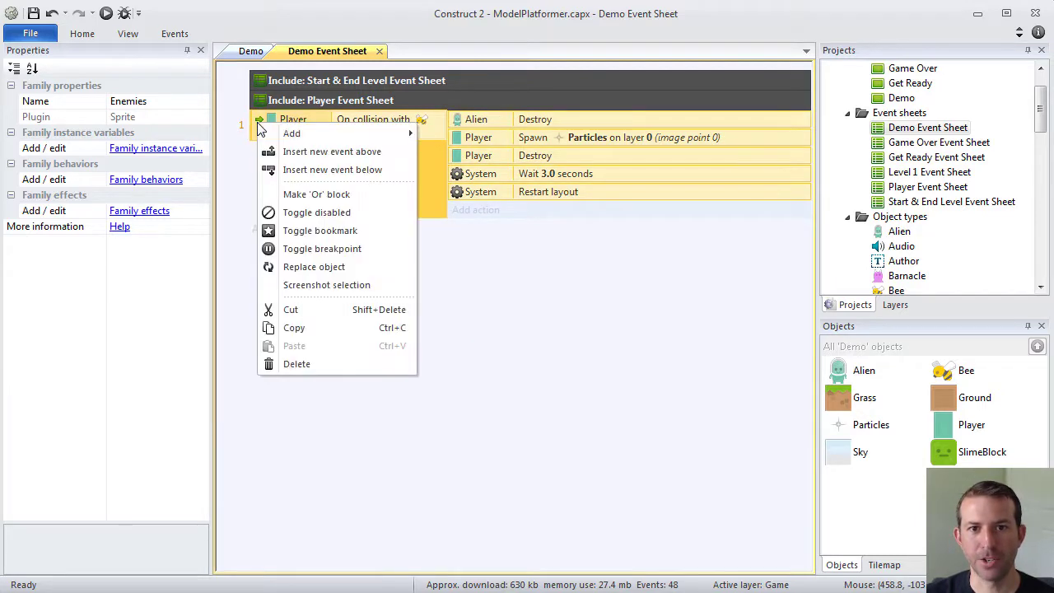
{"action": "key", "text": "Escape"}
{"action": "left_click", "coordinate": [310, 135]}
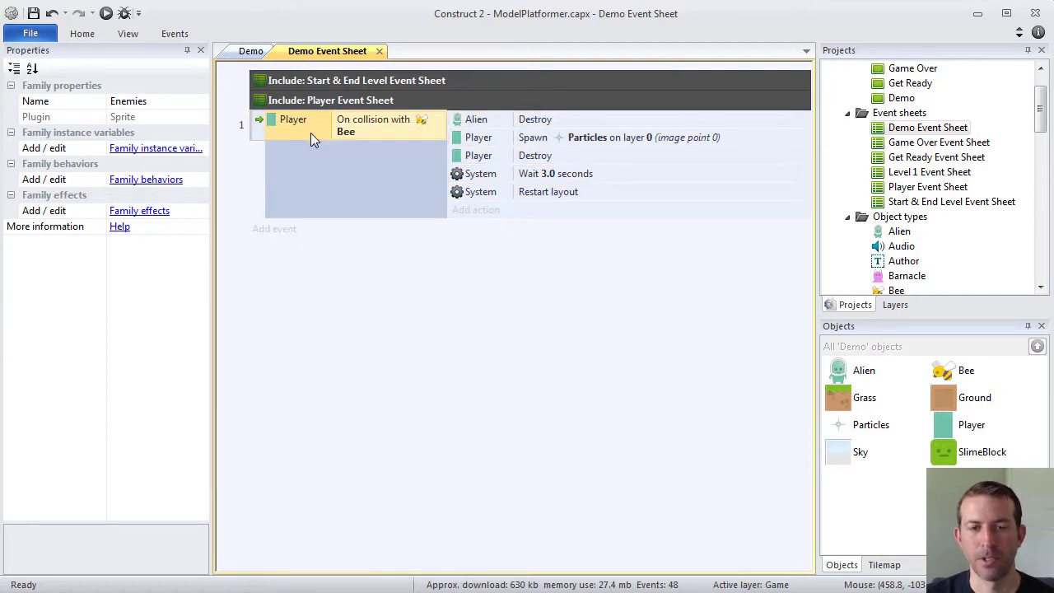
{"action": "right_click", "coordinate": [310, 140]}
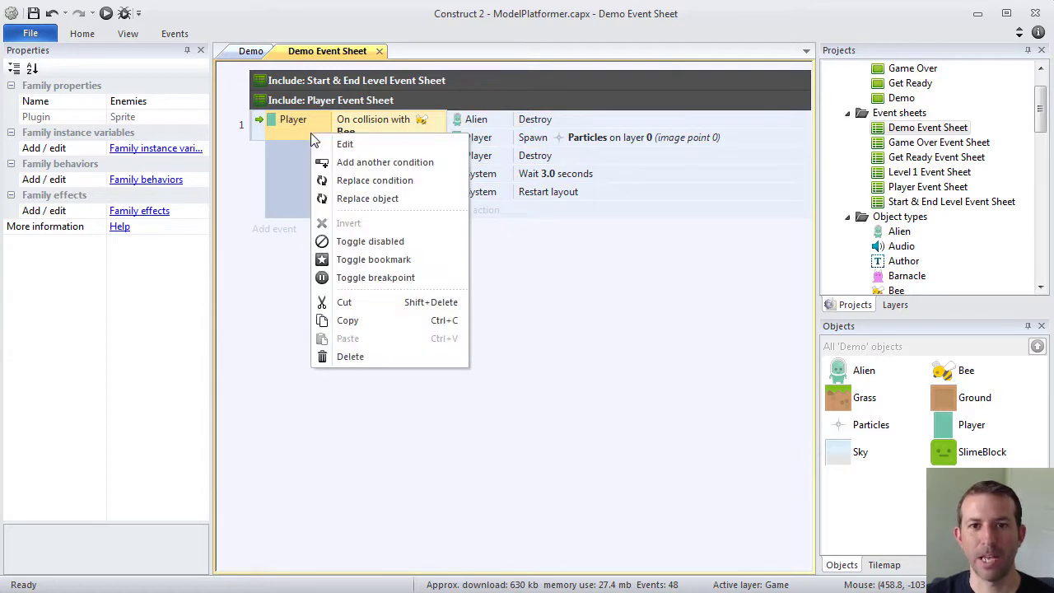
{"action": "left_click", "coordinate": [346, 162]}
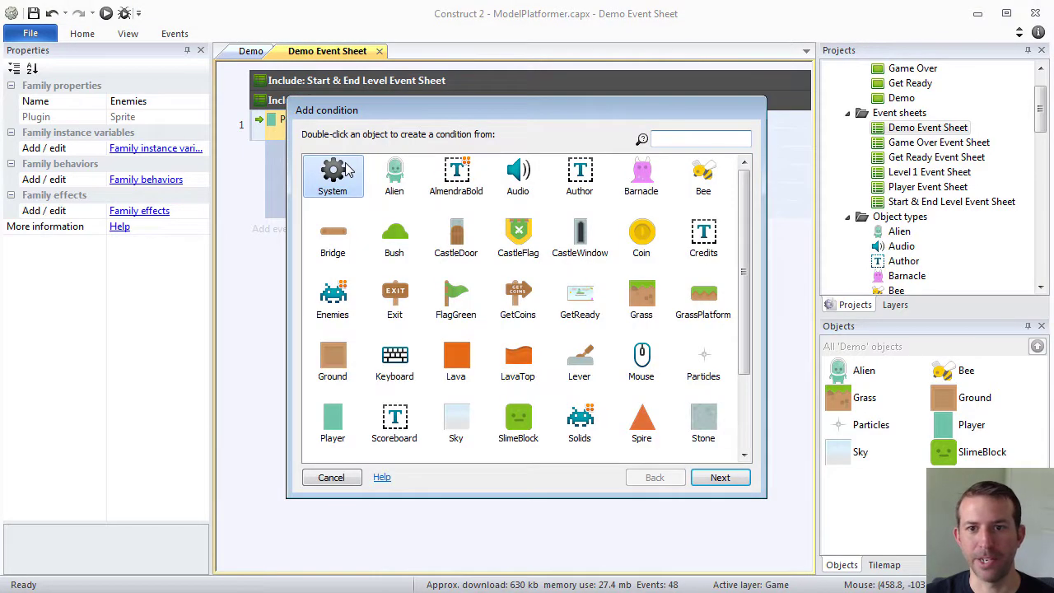
{"action": "double_click", "coordinate": [333, 421]}
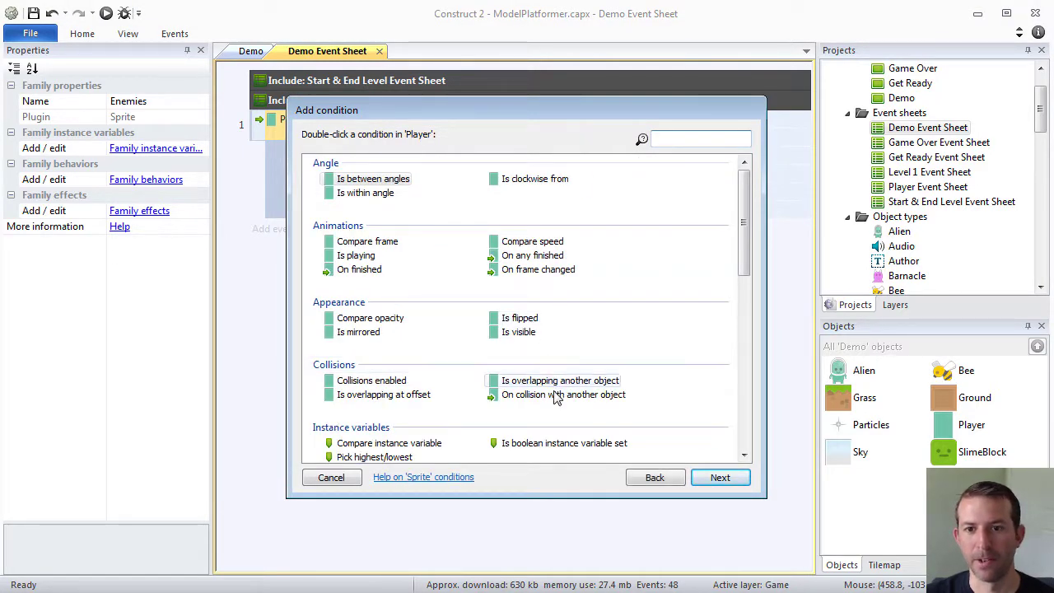
{"action": "double_click", "coordinate": [557, 396]}
{"action": "left_click", "coordinate": [564, 366]}
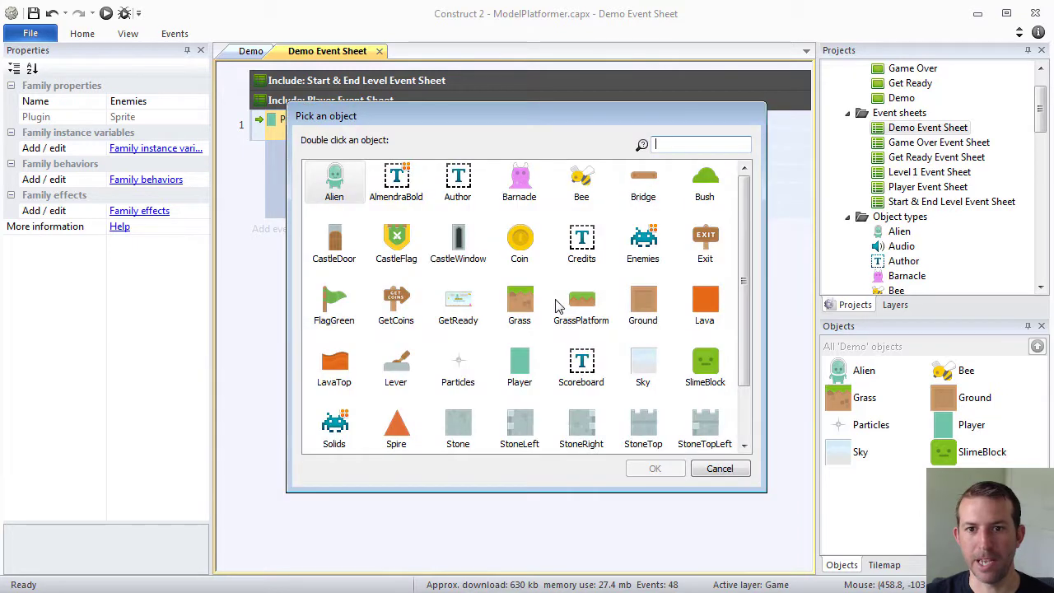
{"action": "double_click", "coordinate": [702, 379]}
{"action": "left_click", "coordinate": [665, 371]}
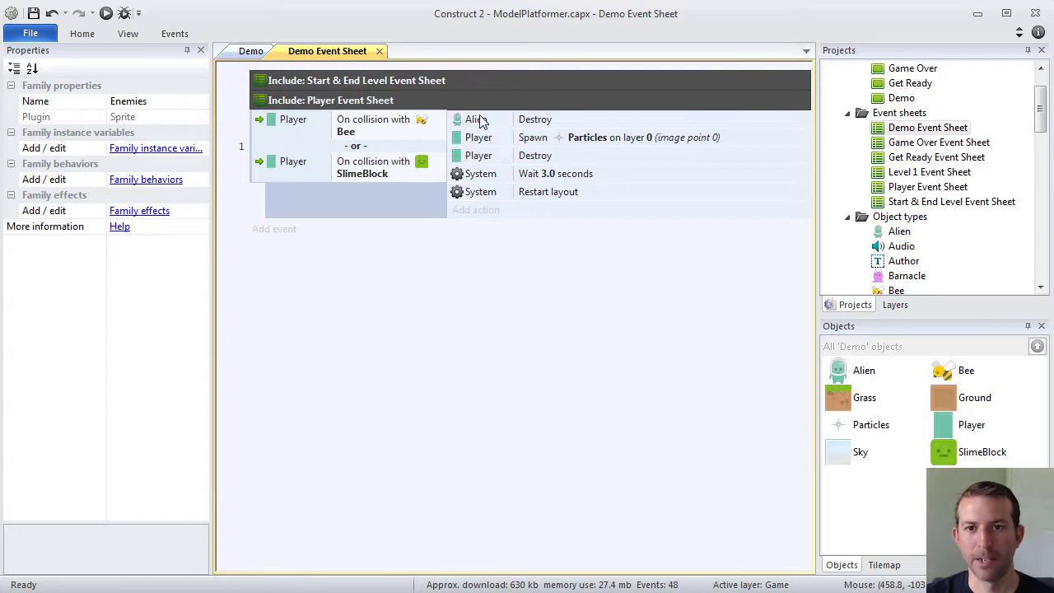
{"action": "left_click", "coordinate": [107, 14]}
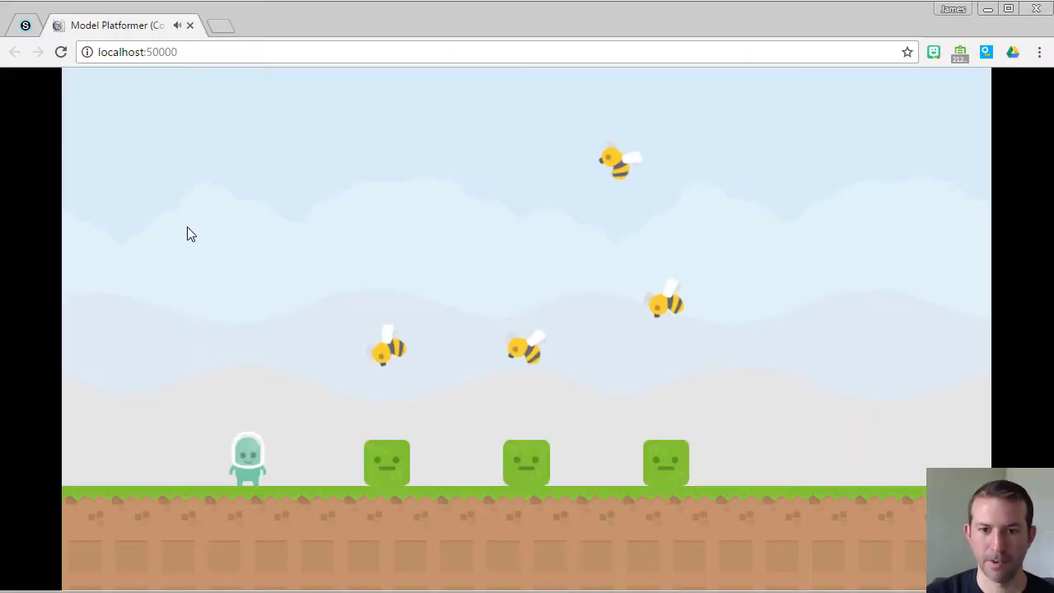
{"action": "key", "text": "Right"}
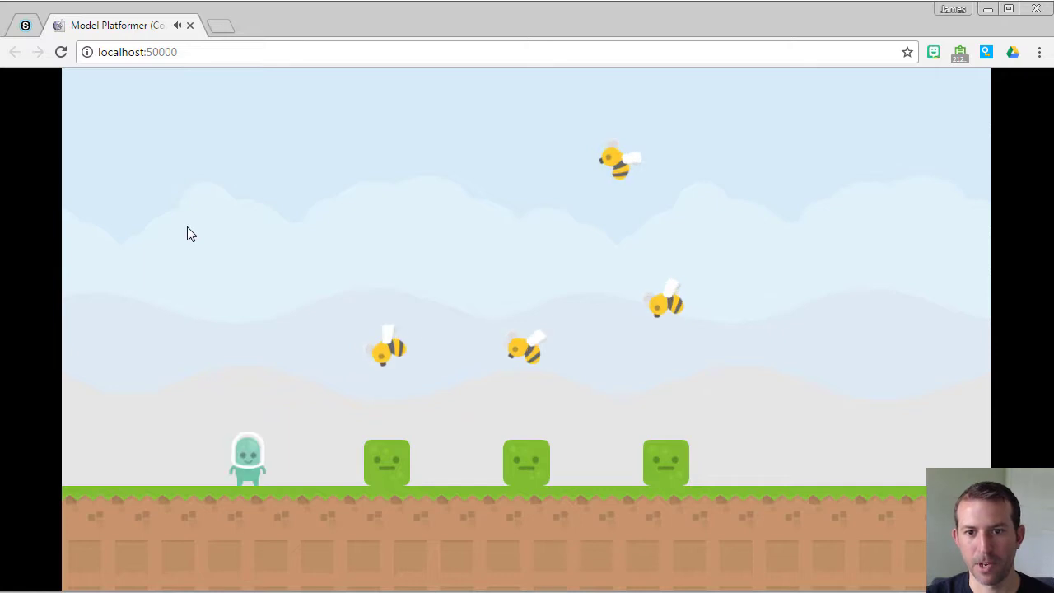
{"action": "key", "text": "Right"}
{"action": "key", "text": "Up"}
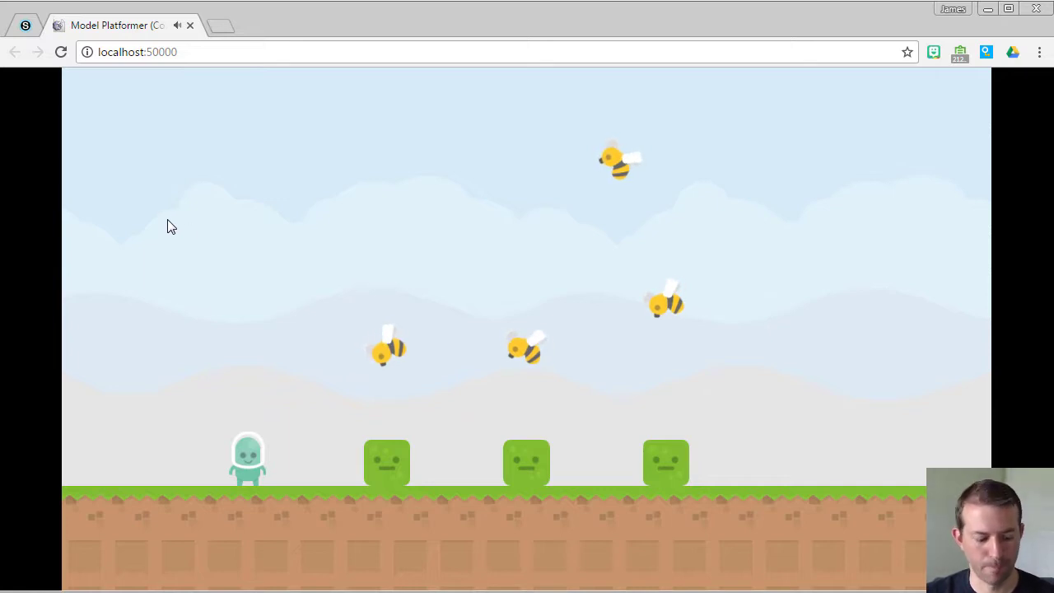
{"action": "key", "text": "alt+Tab"}
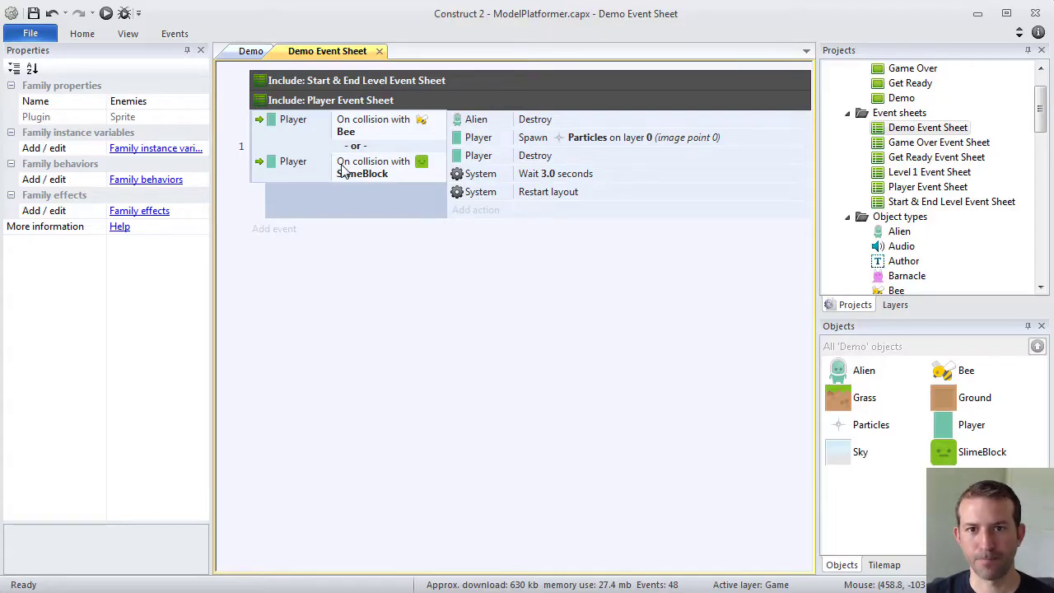
Expand the Enemies family to review its current members, Barnacle and LavaTop
{"action": "left_click_drag", "start_coordinate": [1036, 115], "coordinate": [1039, 265]}
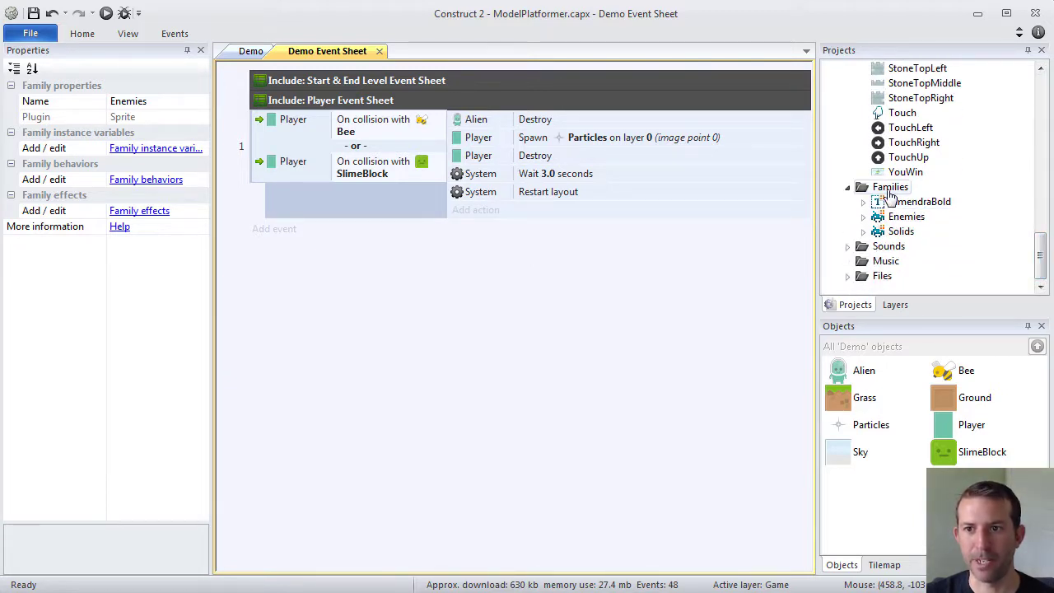
{"action": "left_click", "coordinate": [894, 215]}
{"action": "left_click", "coordinate": [862, 218]}
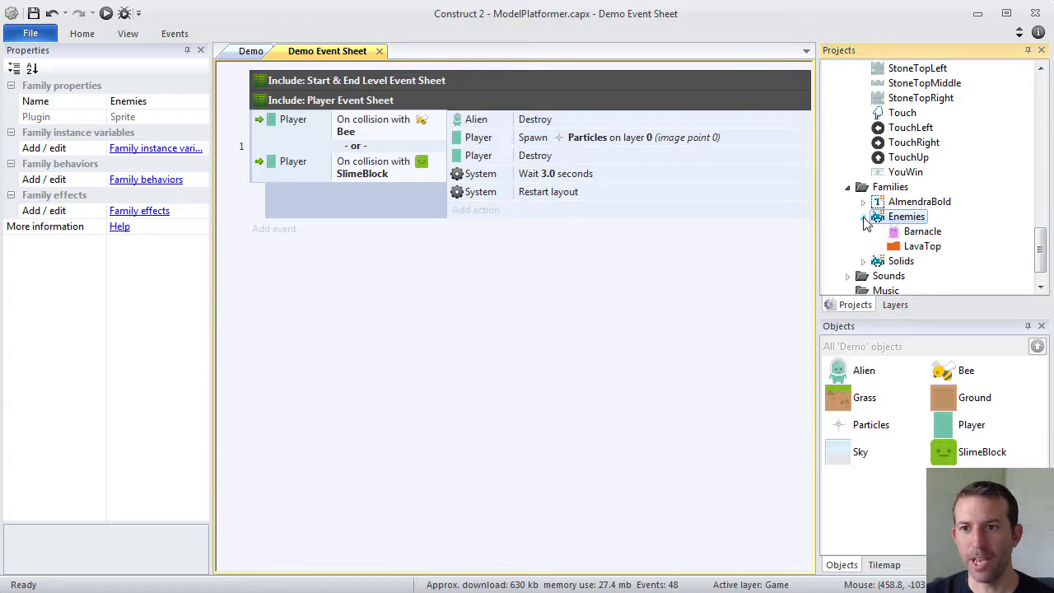
{"action": "left_click", "coordinate": [901, 232]}
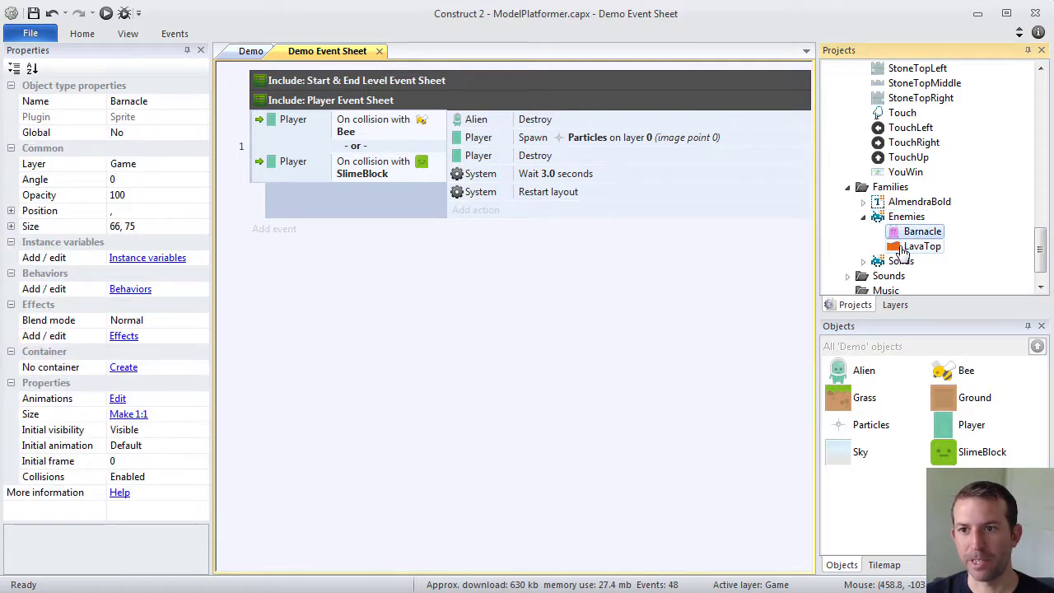
{"action": "left_click", "coordinate": [912, 246]}
{"action": "left_click", "coordinate": [902, 231]}
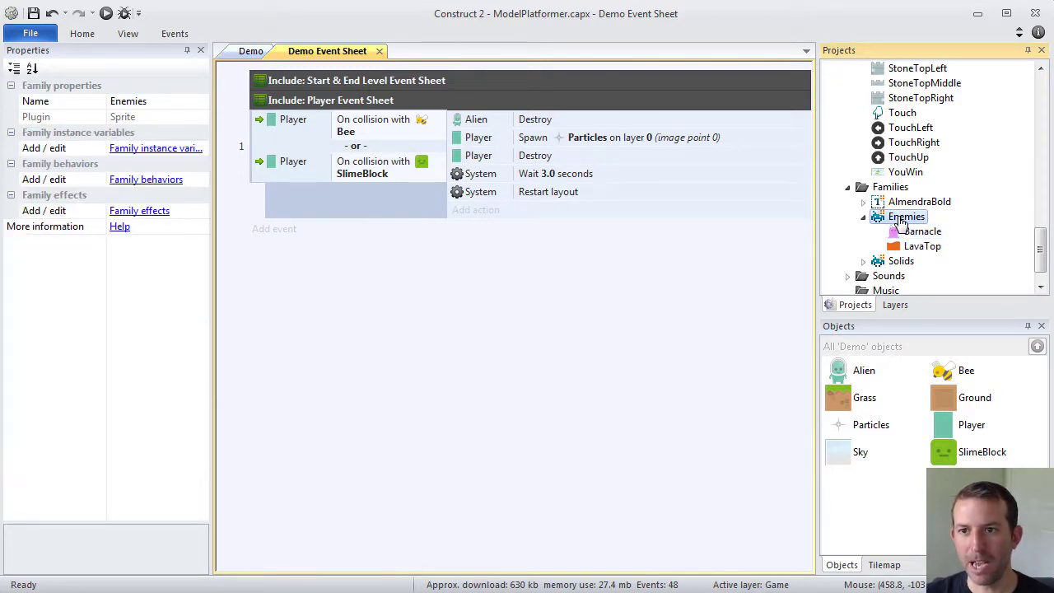
In the family editor, move Bee and SlimeBlock into Enemies and confirm with OK
{"action": "right_click", "coordinate": [899, 223]}
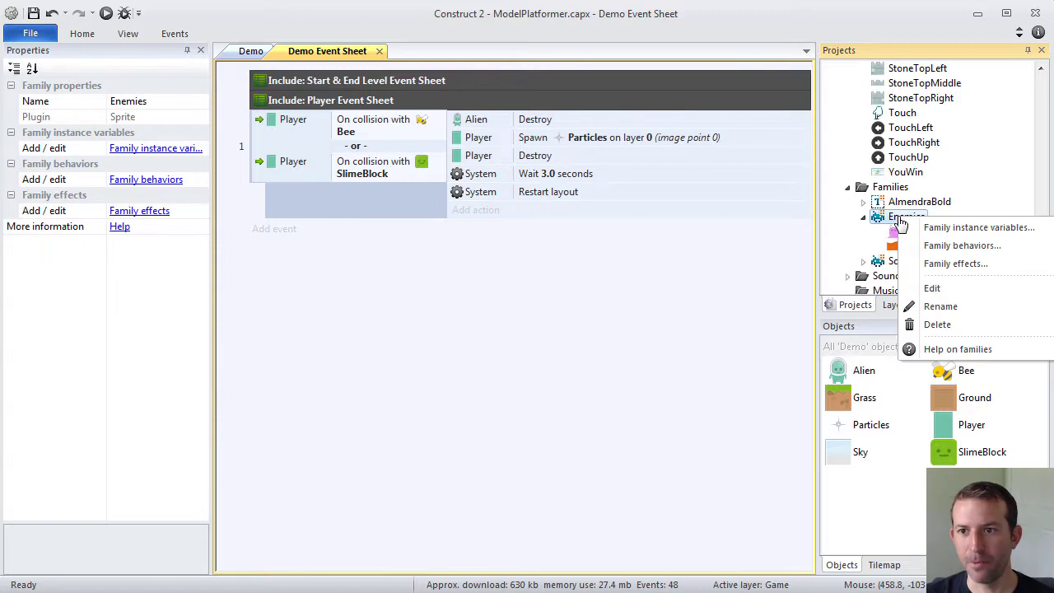
{"action": "left_click", "coordinate": [931, 288]}
{"action": "left_click_drag", "start_coordinate": [329, 29], "coordinate": [629, 135]}
{"action": "left_click_drag", "start_coordinate": [484, 224], "coordinate": [483, 220]}
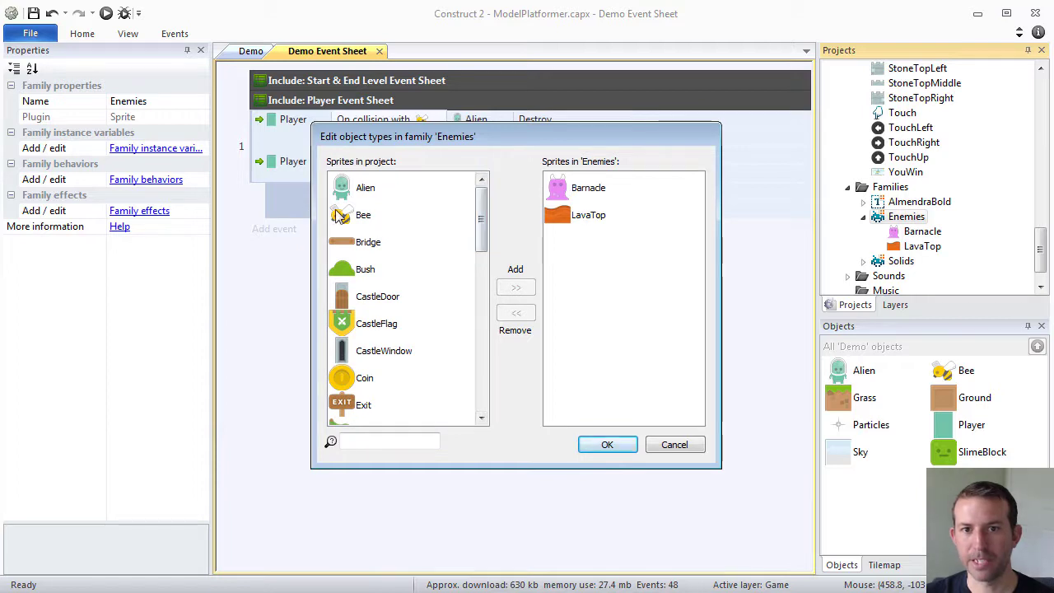
{"action": "left_click", "coordinate": [363, 215]}
{"action": "left_click", "coordinate": [519, 287]}
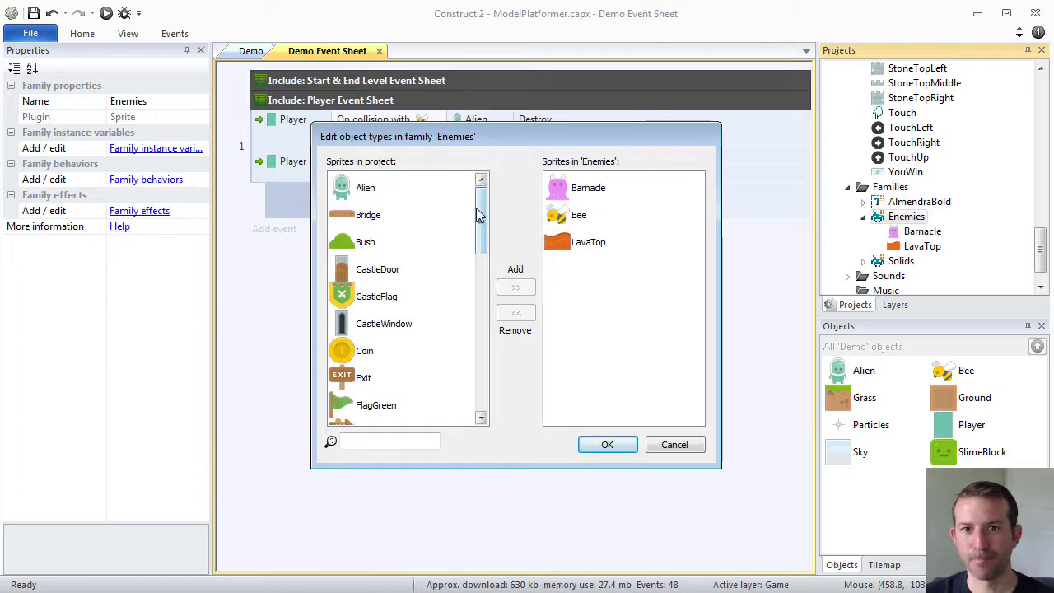
{"action": "left_click_drag", "start_coordinate": [481, 211], "coordinate": [476, 325]}
{"action": "left_click", "coordinate": [372, 290]}
{"action": "left_click", "coordinate": [515, 288]}
{"action": "left_click", "coordinate": [609, 444]}
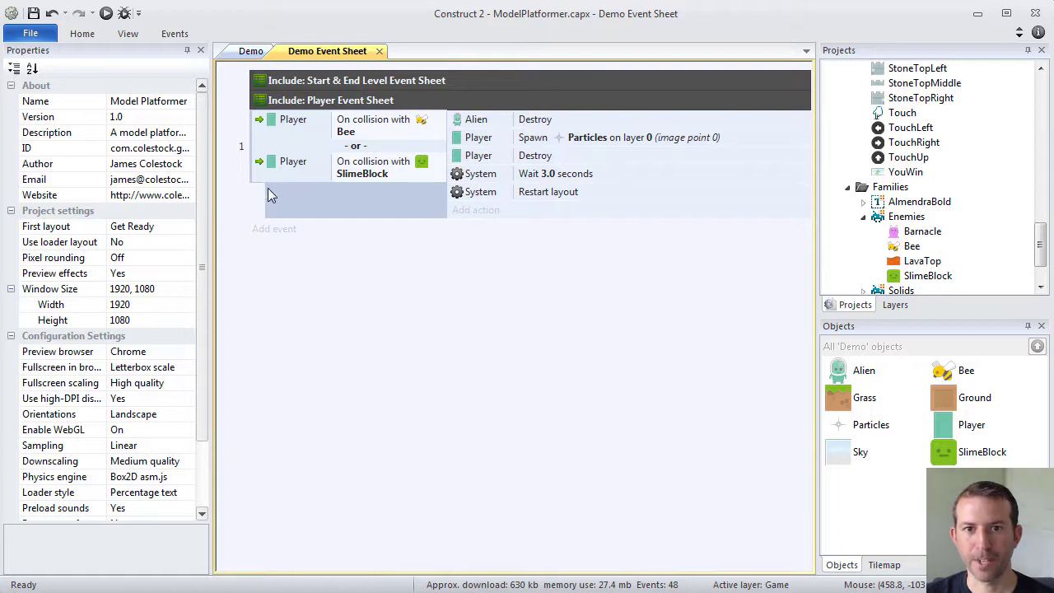
Add a new event: Player On collision with another object, Enemies
{"action": "left_click", "coordinate": [274, 229]}
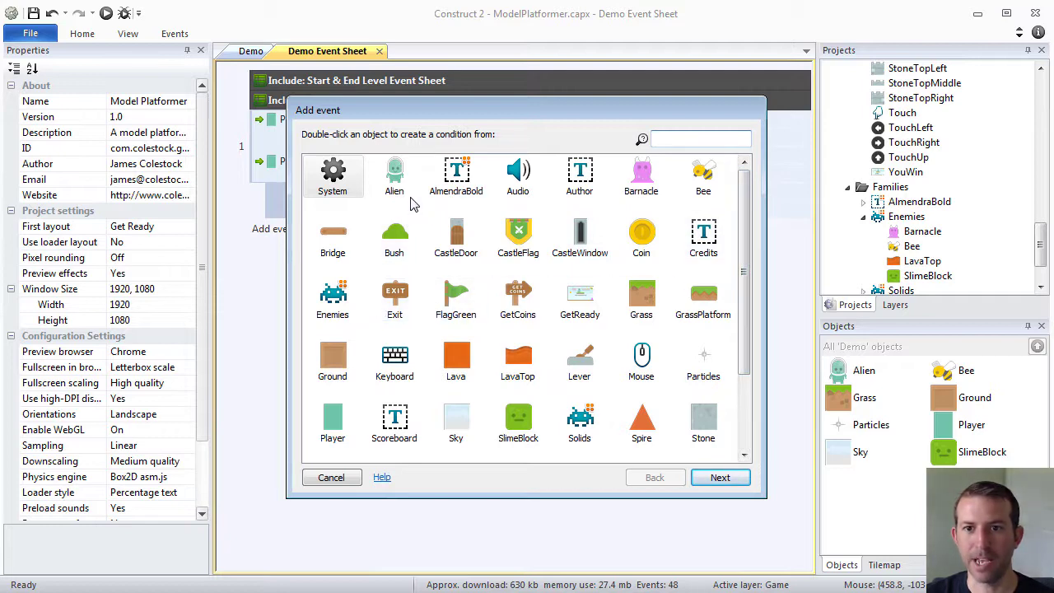
{"action": "double_click", "coordinate": [333, 424]}
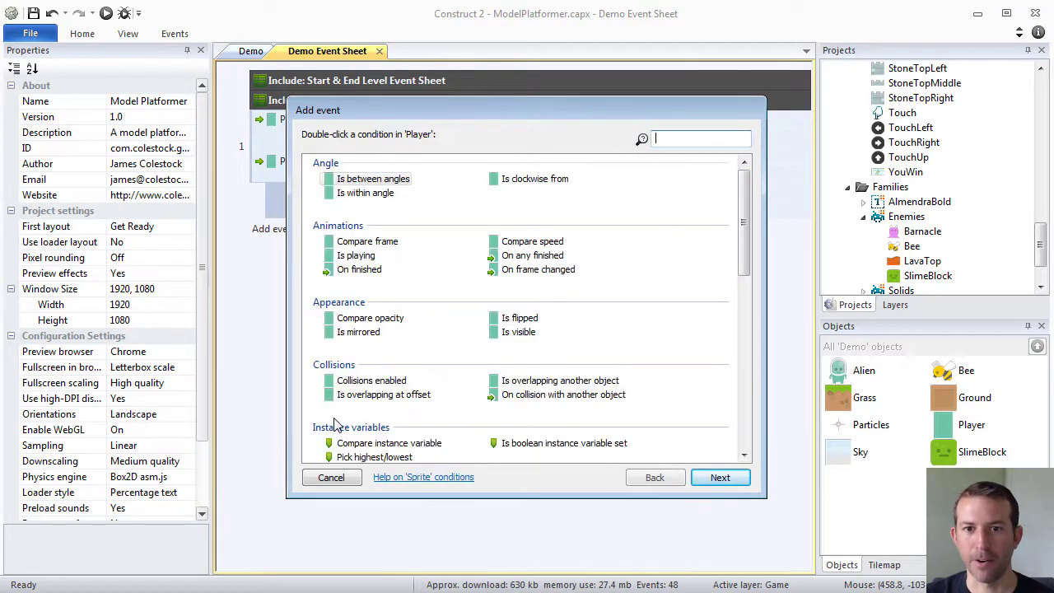
{"action": "double_click", "coordinate": [531, 395]}
{"action": "left_click", "coordinate": [539, 368]}
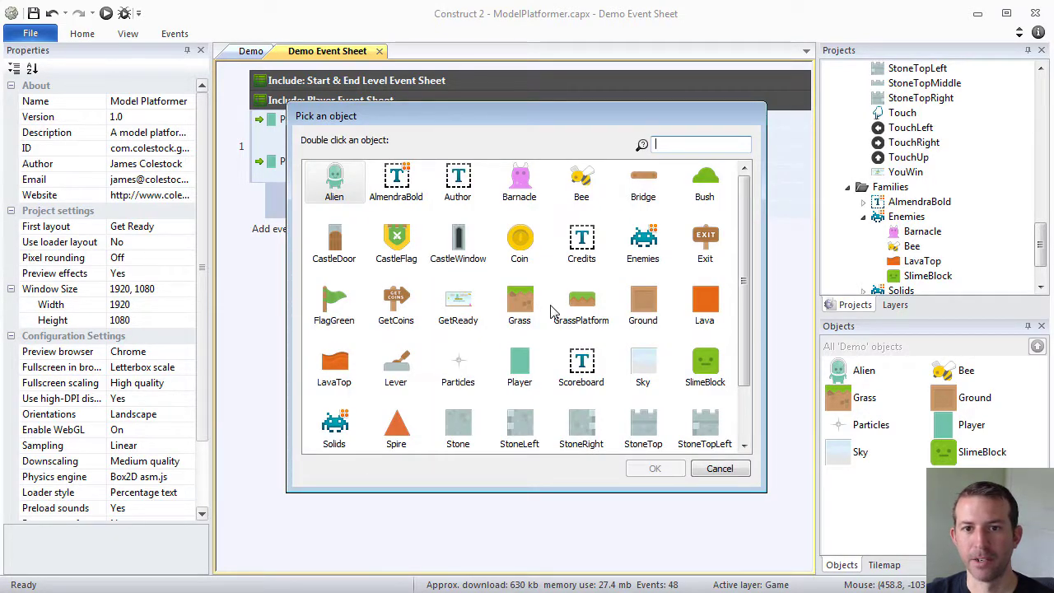
{"action": "double_click", "coordinate": [643, 243]}
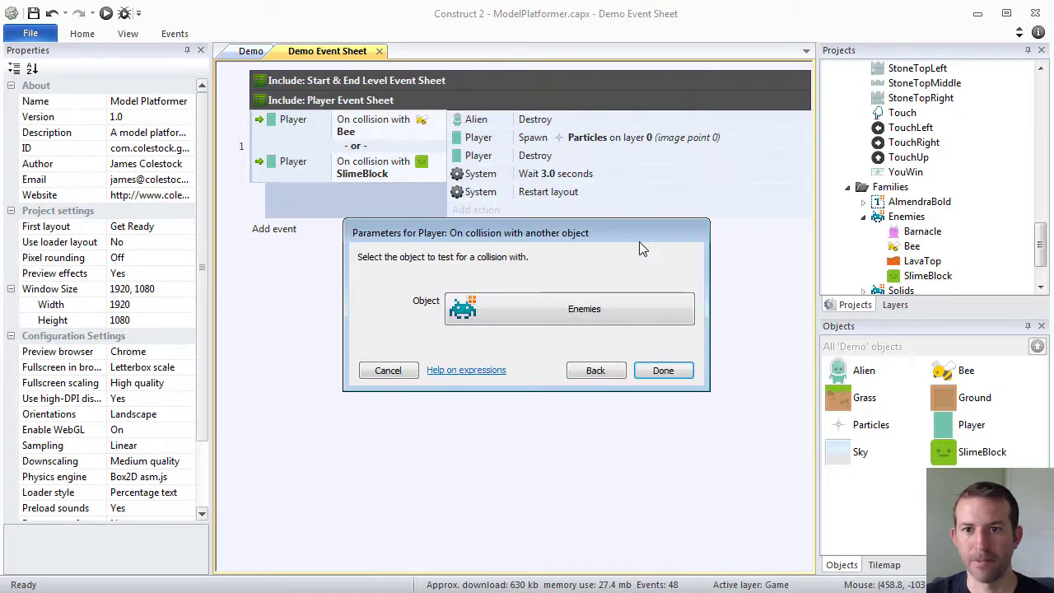
{"action": "left_click", "coordinate": [663, 371]}
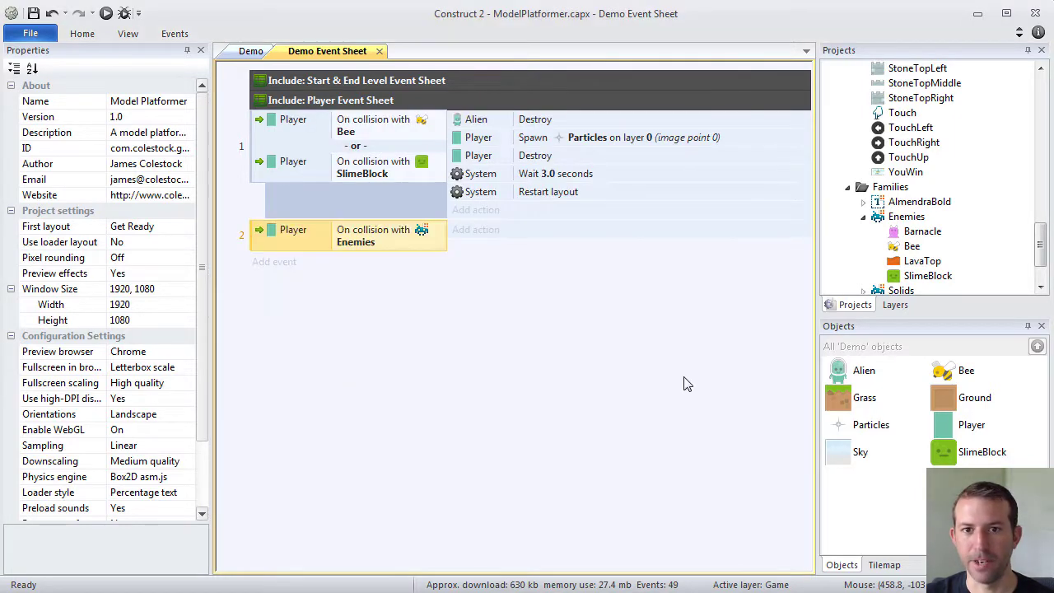
Move the Destroy, Spawn, Wait and Restart layout actions into the new Enemies event
{"action": "left_click", "coordinate": [508, 122]}
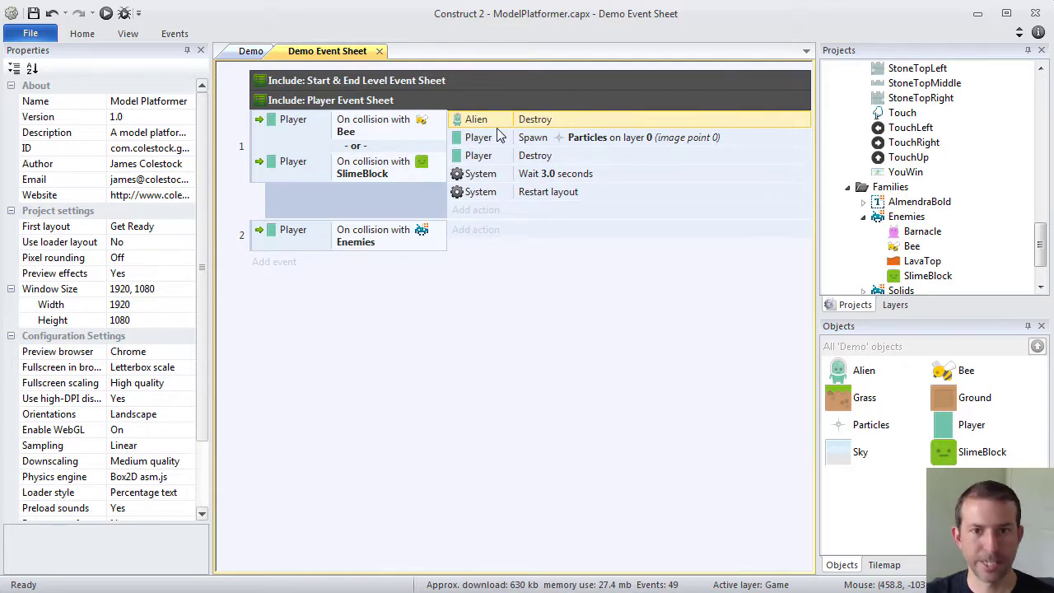
{"action": "left_click", "coordinate": [492, 140], "text": "shift"}
{"action": "left_click", "coordinate": [485, 174], "text": "shift"}
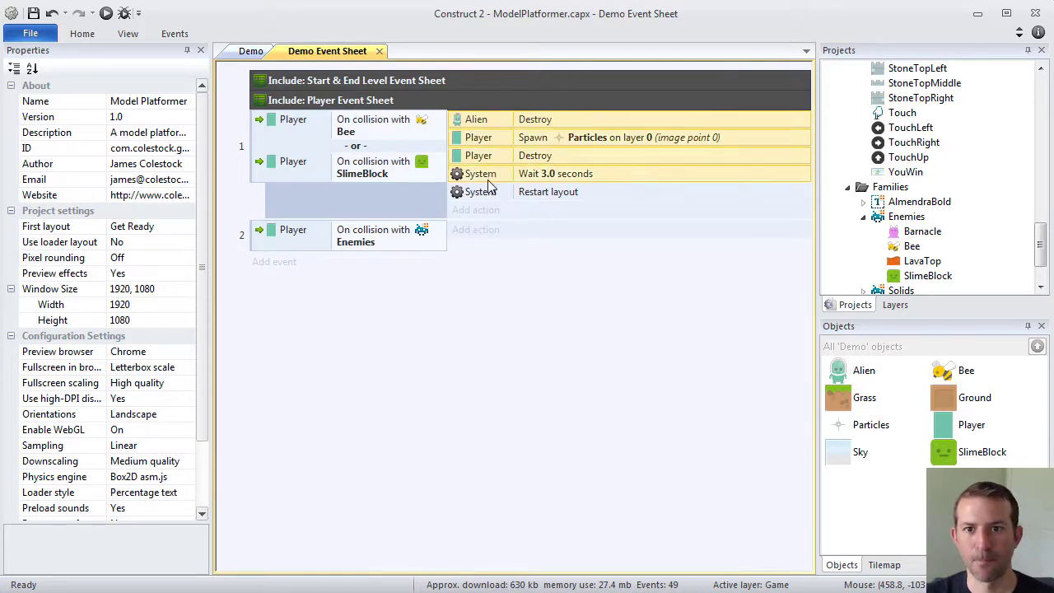
{"action": "left_click", "coordinate": [484, 192], "text": "shift"}
{"action": "left_click_drag", "start_coordinate": [493, 120], "coordinate": [484, 227]}
Delete the old Bee-or-SlimeBlock collision event
{"action": "left_click", "coordinate": [255, 134]}
{"action": "right_click", "coordinate": [255, 134]}
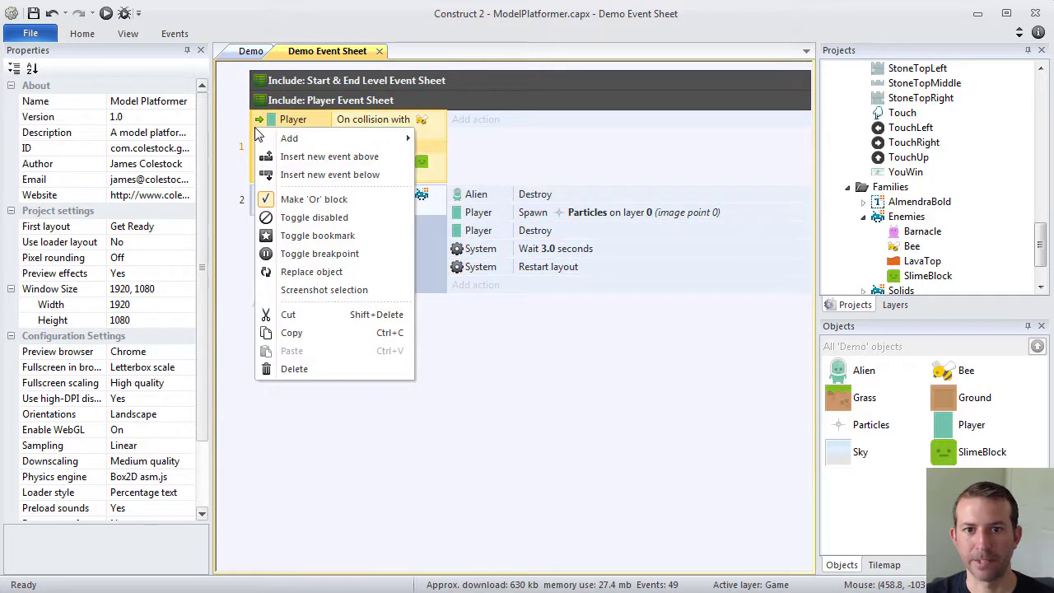
{"action": "left_click", "coordinate": [285, 371]}
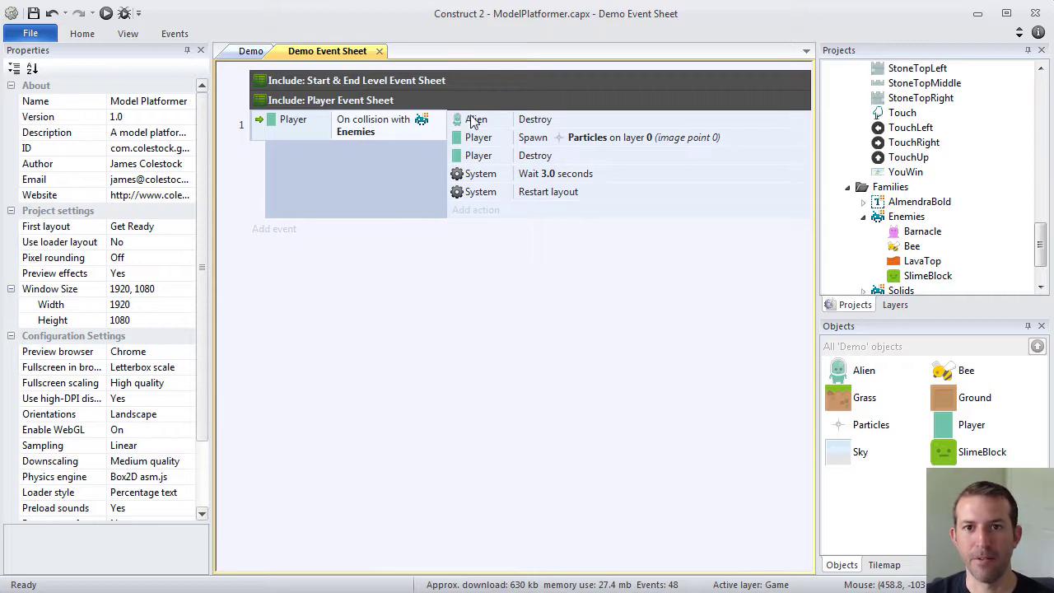
Preview the Demo layout and walk the player into the slime block twice
{"action": "left_click", "coordinate": [106, 13]}
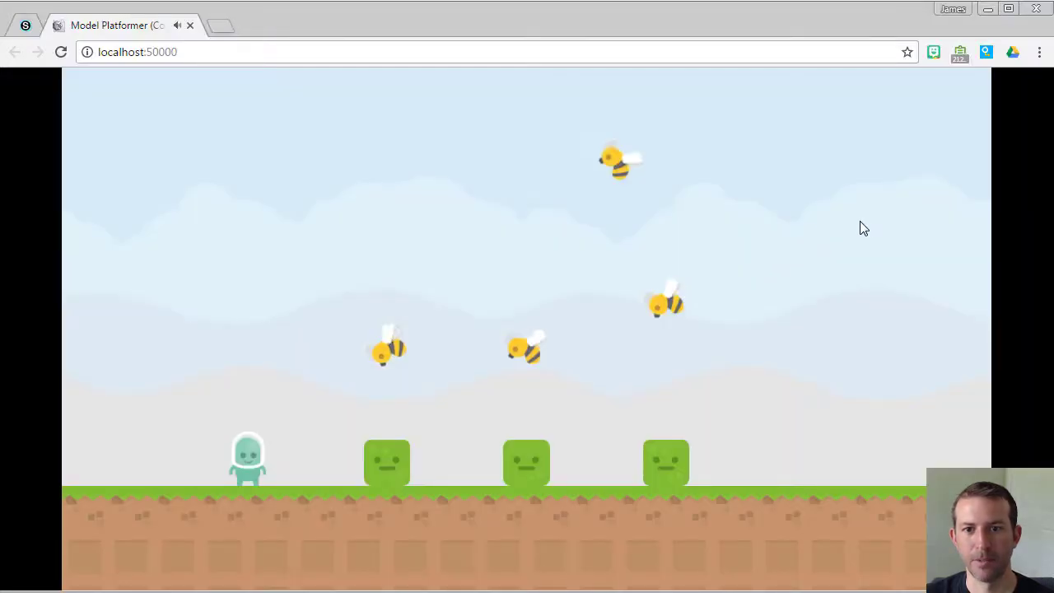
{"action": "key", "text": "Right"}
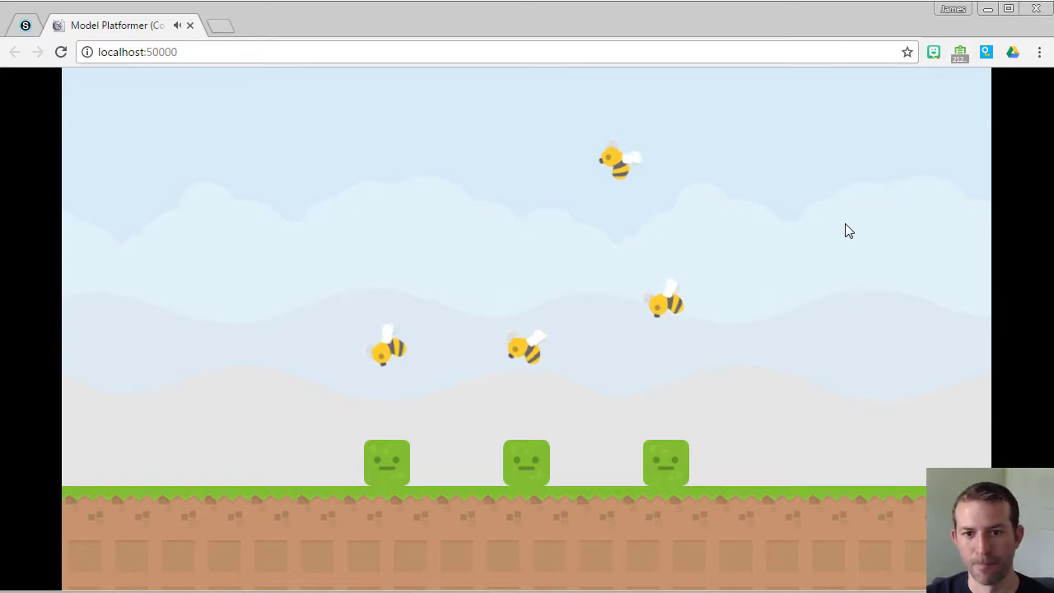
{"action": "key", "text": "Right"}
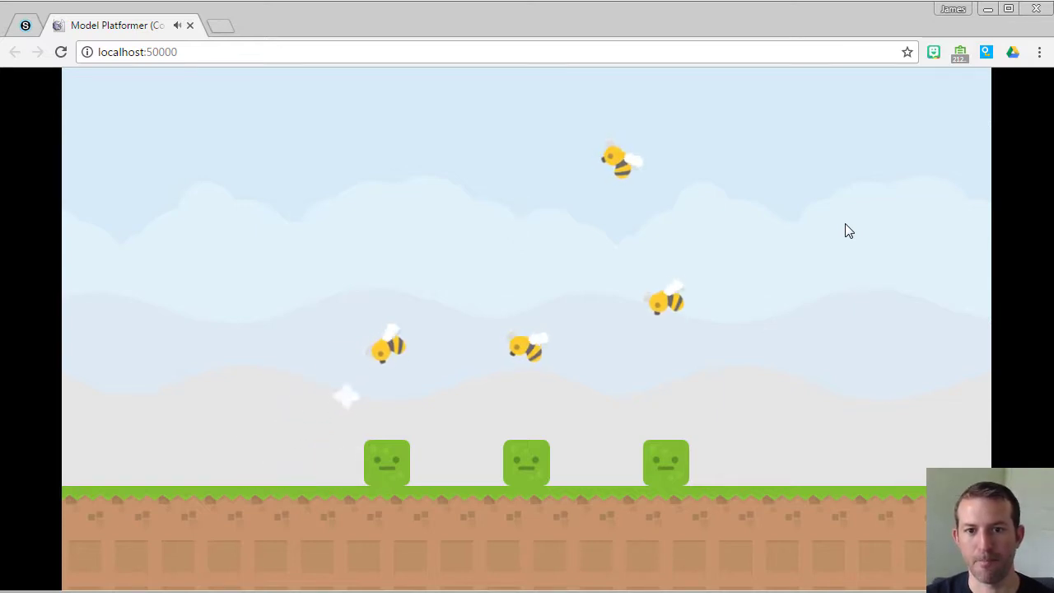